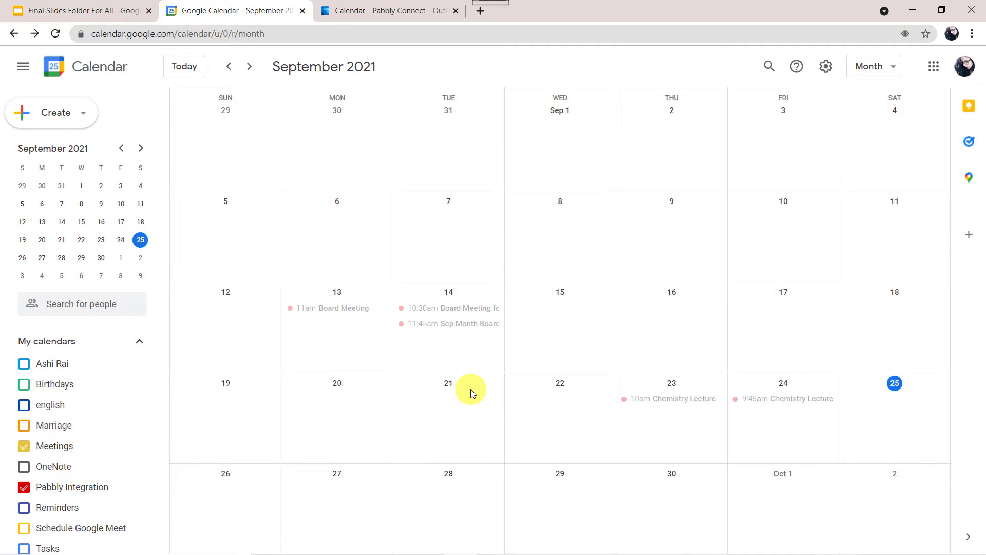
Create a Google Calendar event titled "Audit Meeting" on Monday, September 27, starting at 11:00am
click(406, 11)
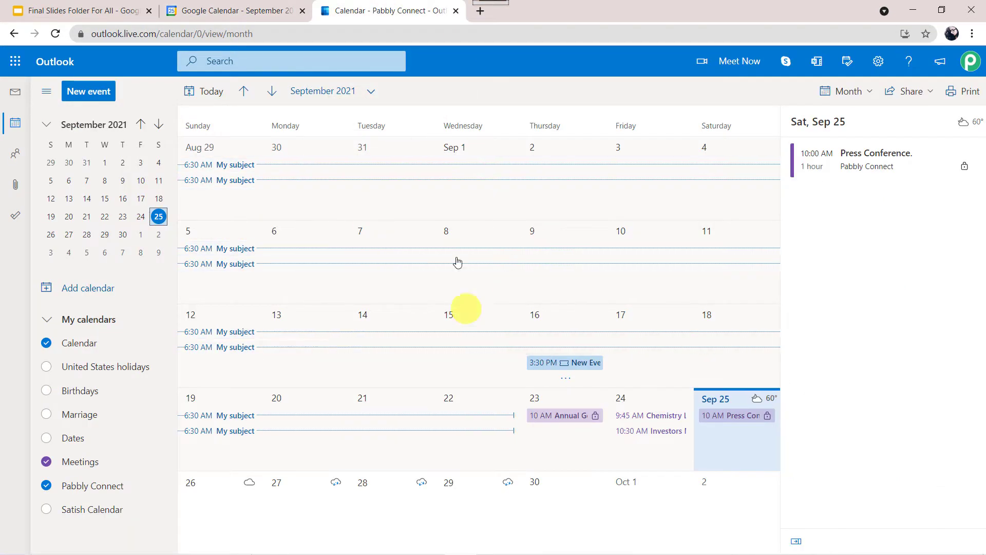
click(222, 18)
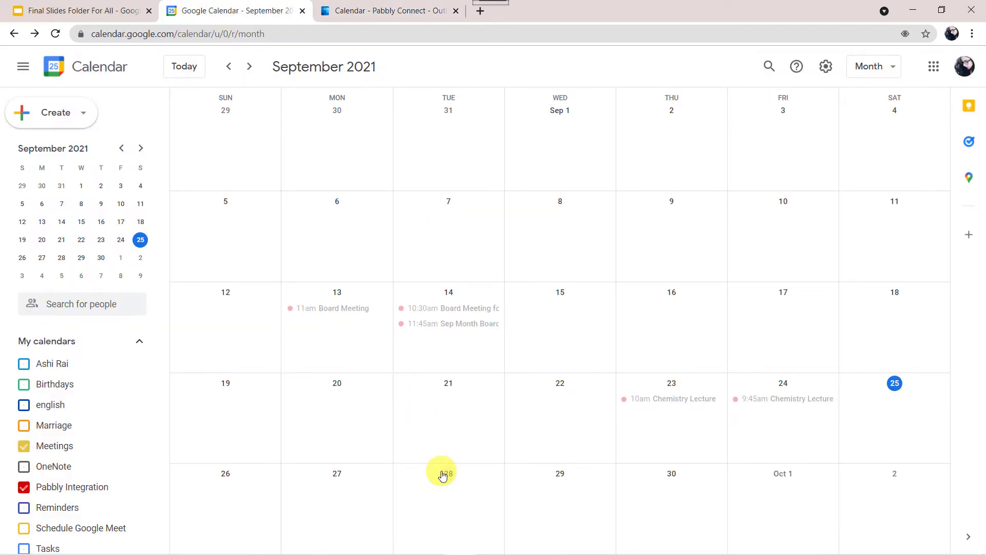
click(328, 481)
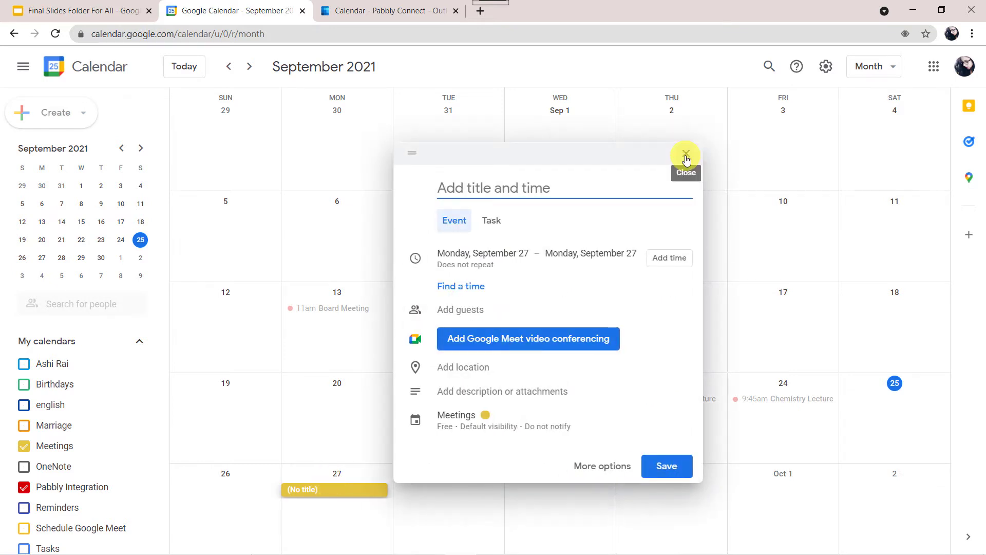
text(Audit Meeting)
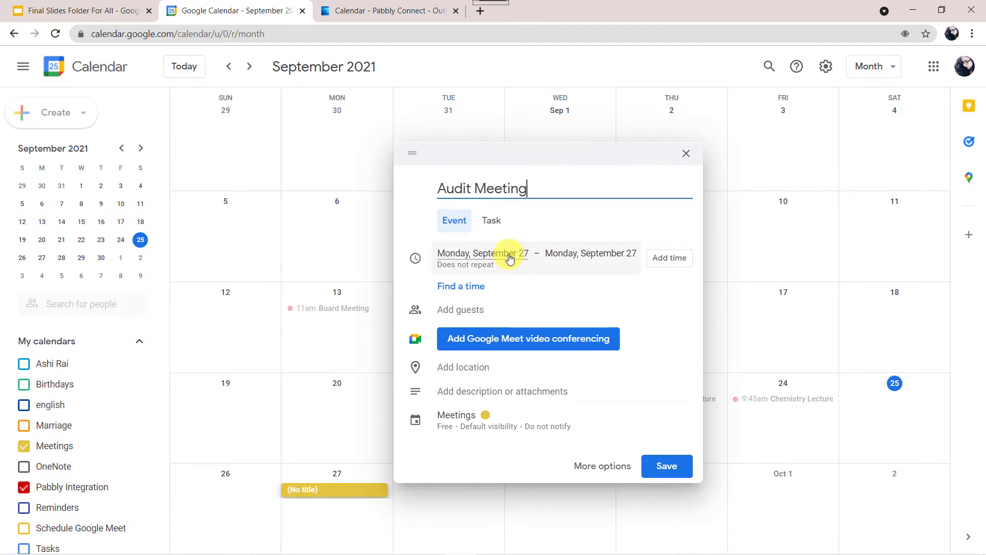
click(668, 262)
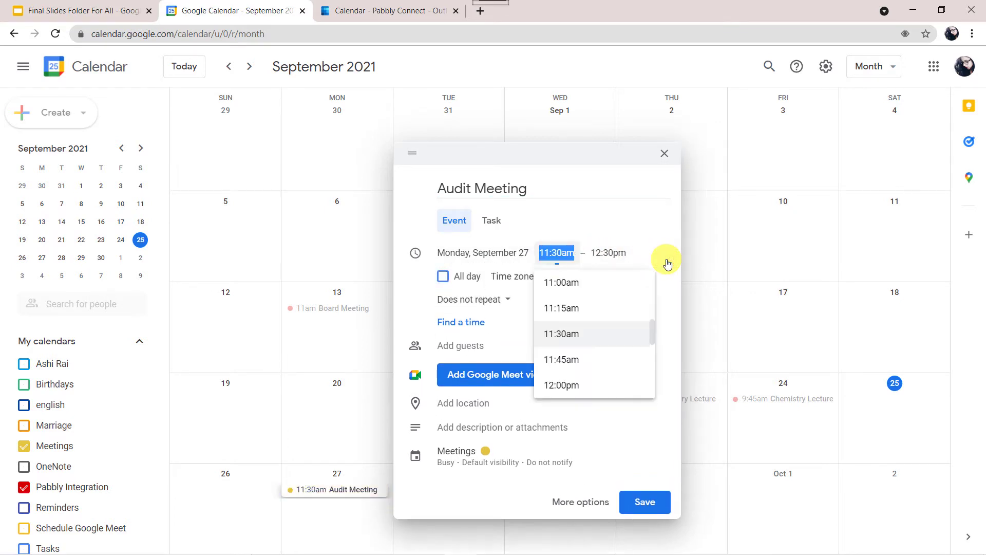
click(577, 284)
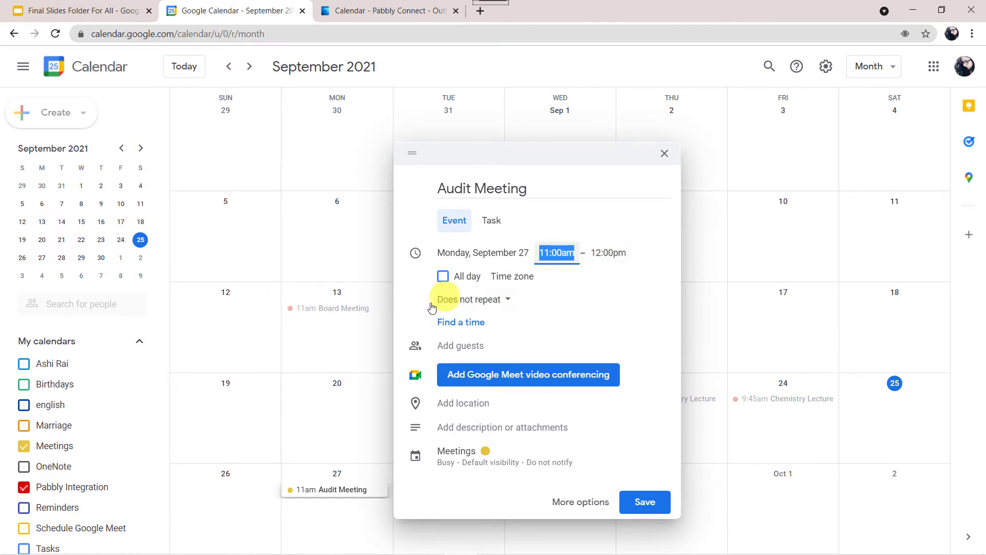
Add the suggested guest to the Audit Meeting event and set its location to Treebo Trend Hotel A1
click(456, 347)
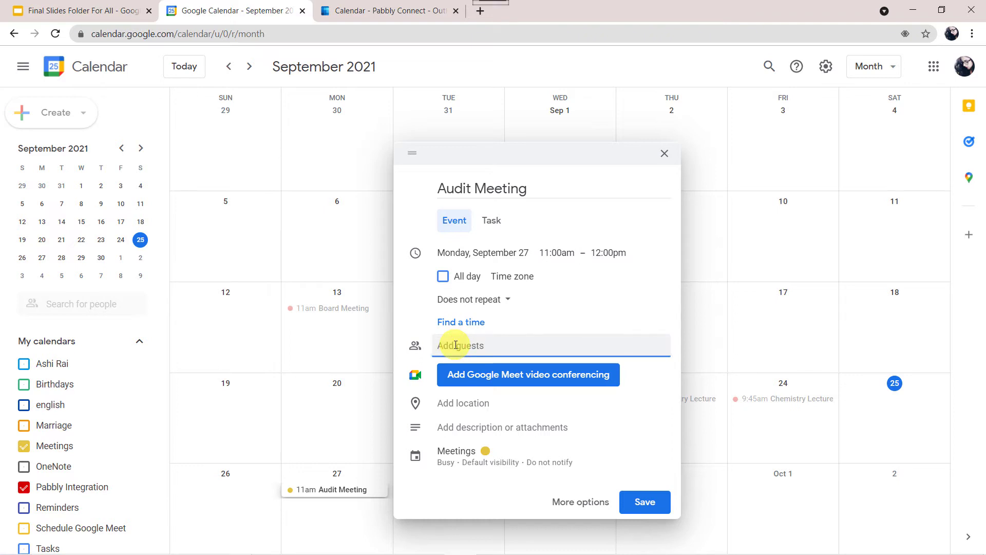
text(ad)
click(482, 387)
scroll(484, 392, down, 2)
click(465, 397)
text(Hotel )
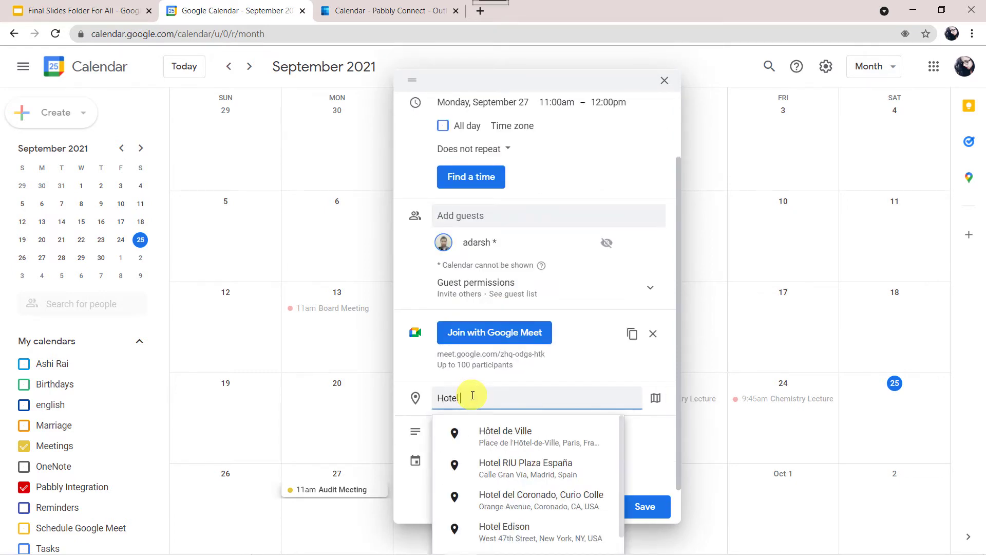
text(Tre)
click(470, 433)
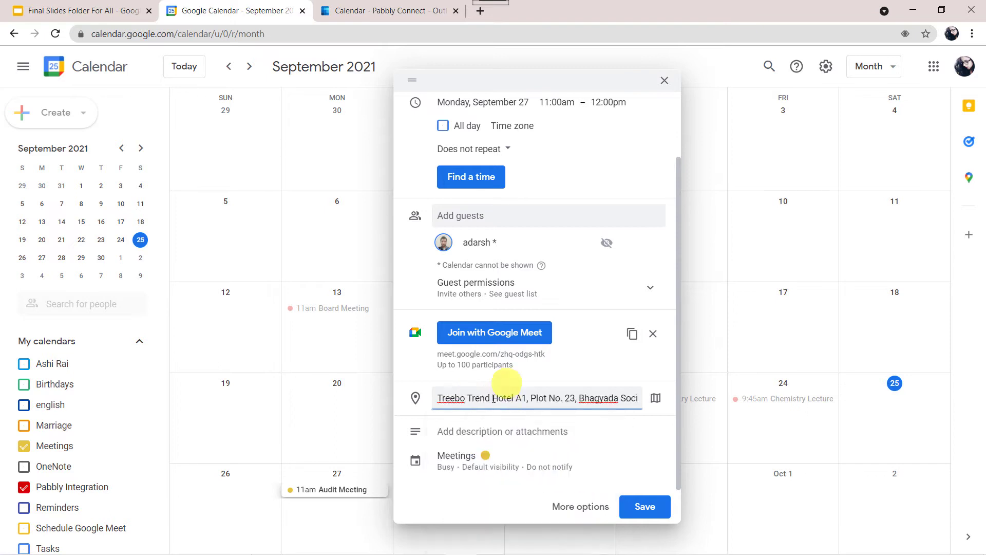
Add the description "All the executives of Finance and Accounts Department needs to report", then save the event with invitation emails sent to guests
click(472, 434)
text(All)
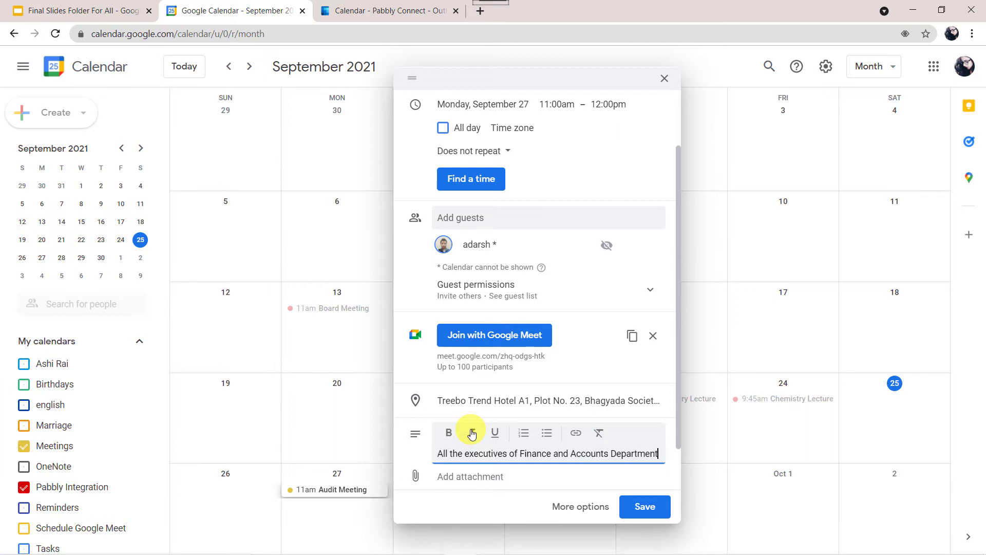
text(needs to report)
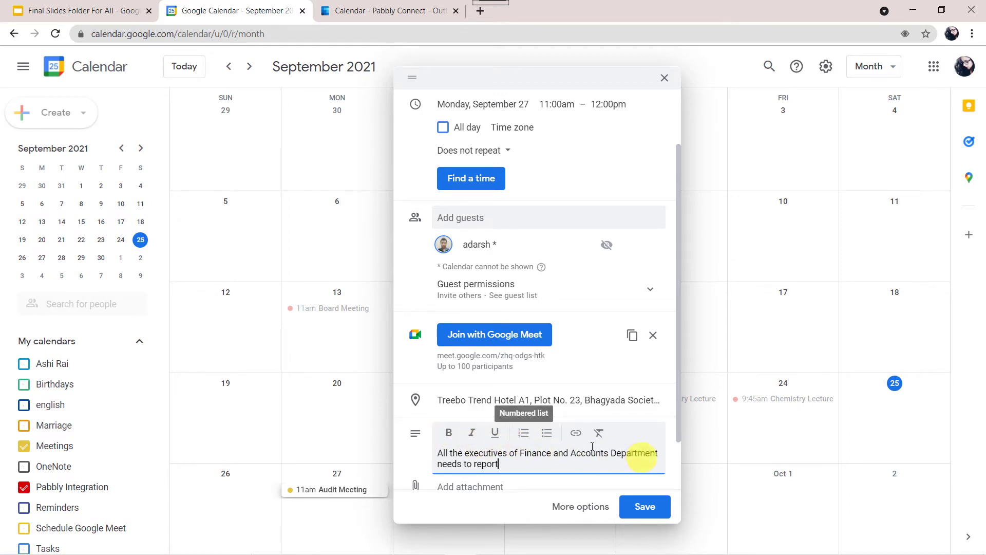
scroll(585, 374, down, 1)
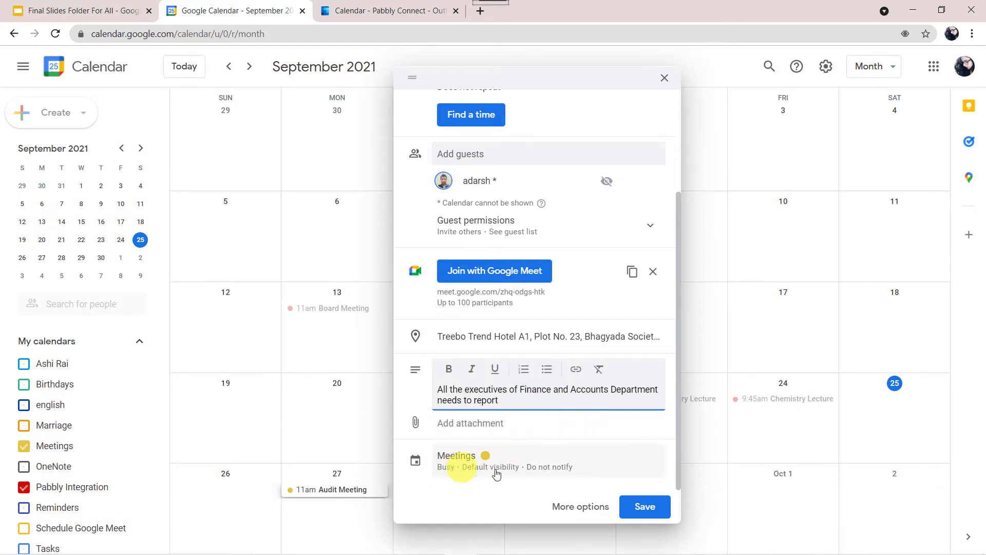
click(642, 506)
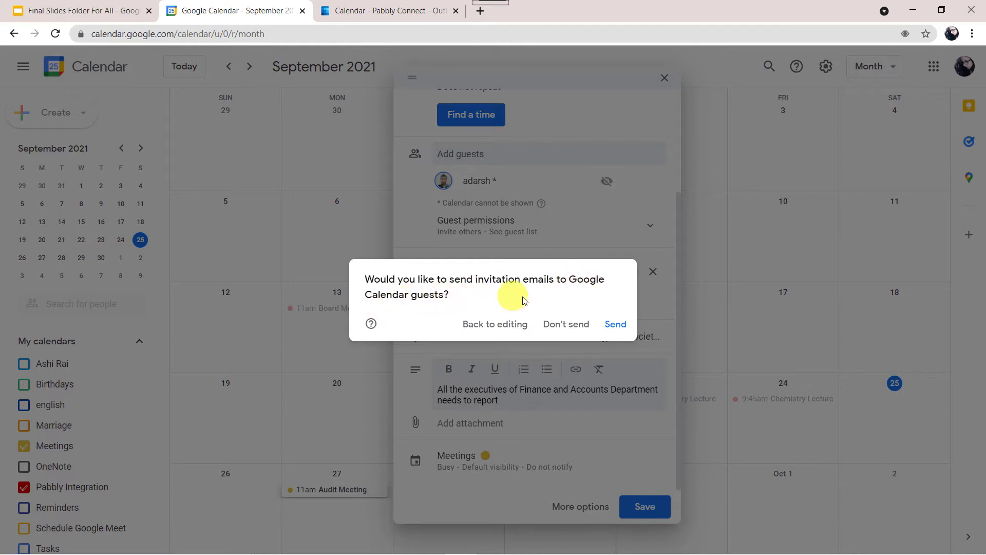
click(619, 325)
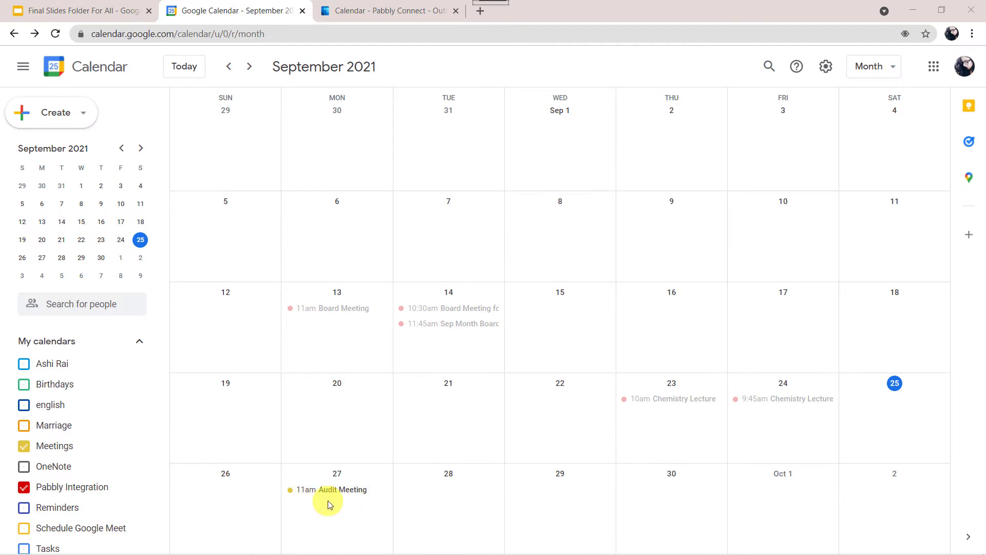
Examine the Audit Meeting's details in the Outlook calendar and compare them with the Google Calendar event
click(411, 17)
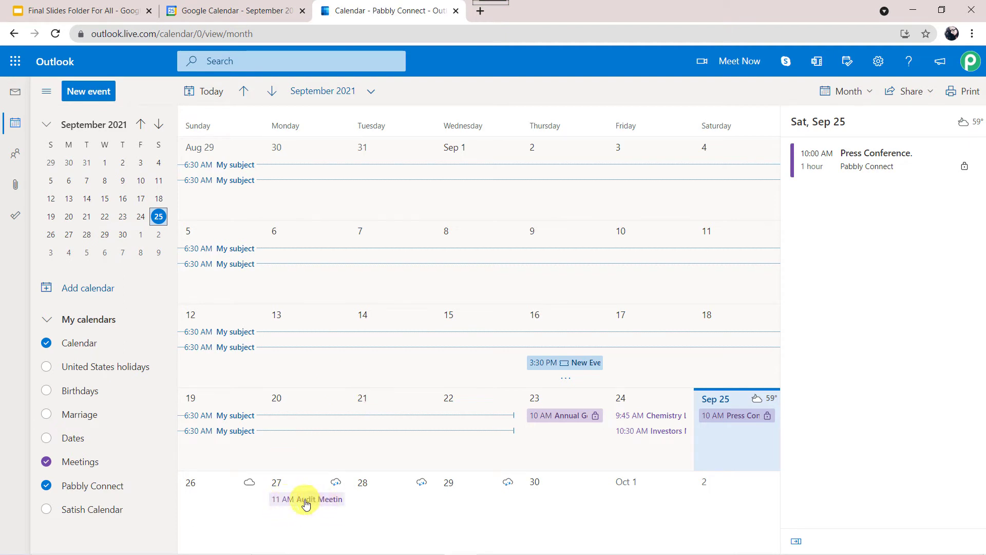
click(330, 501)
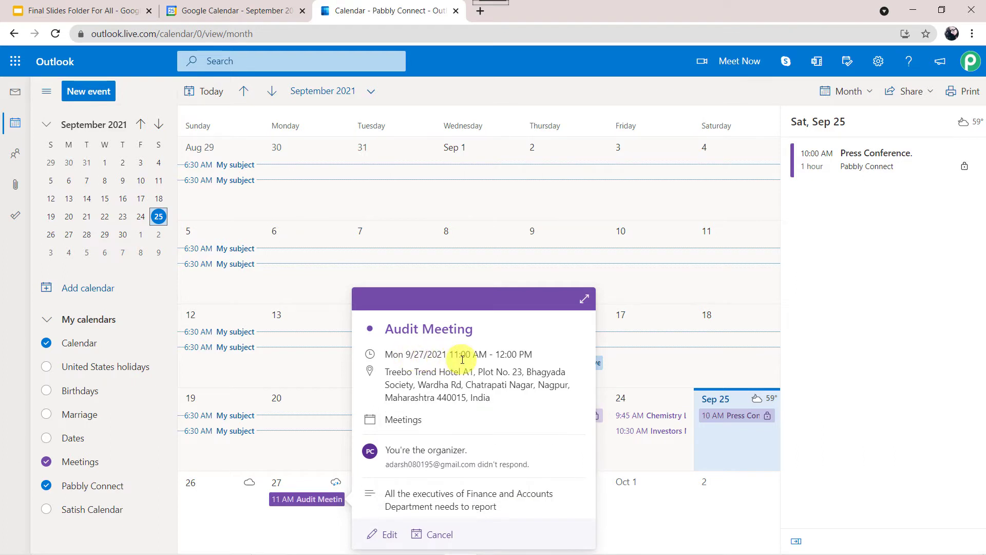
mouse_move(387, 377)
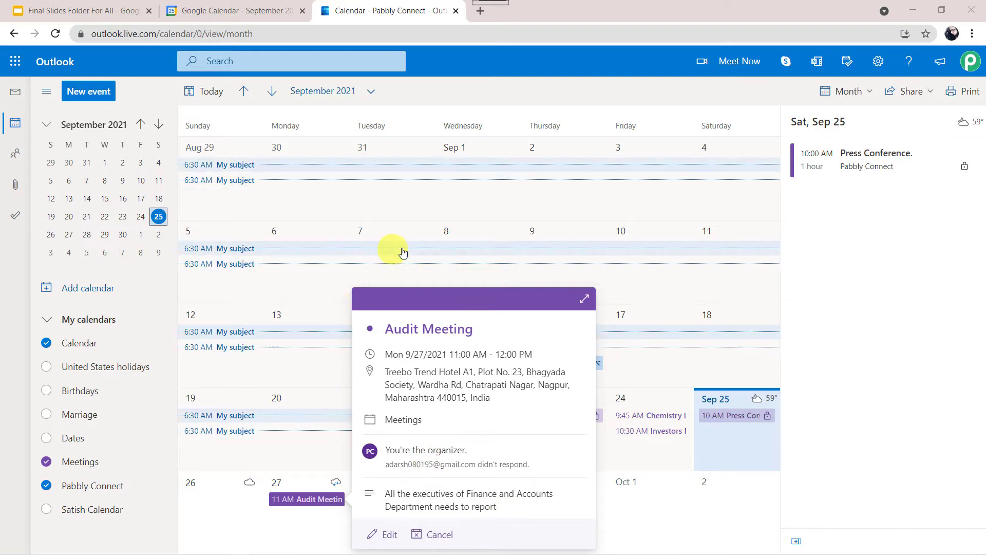
click(267, 9)
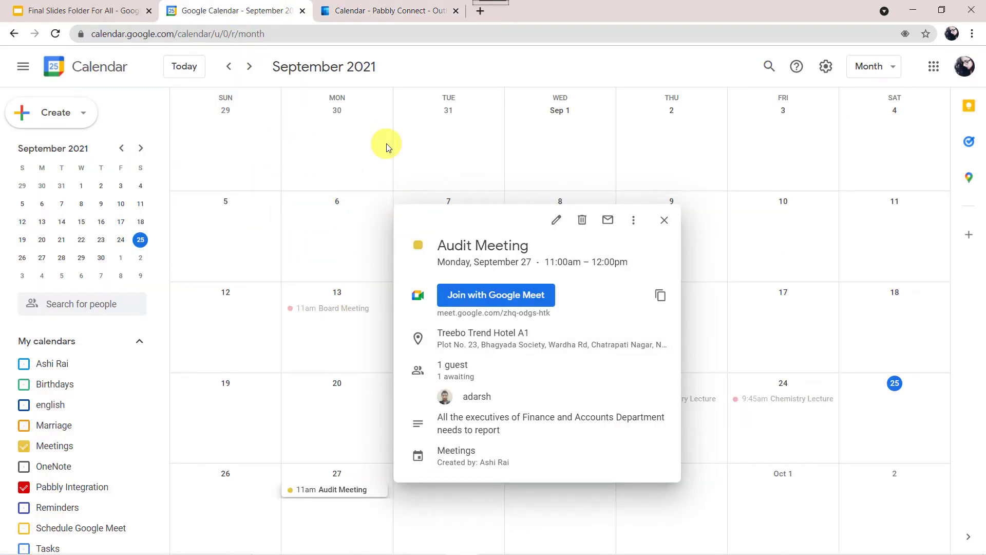
click(408, 11)
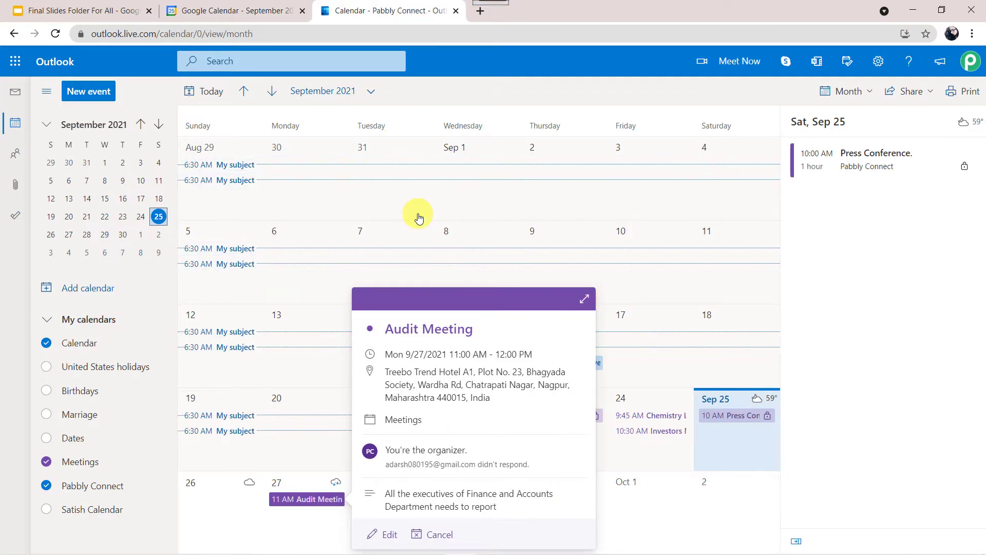
click(220, 529)
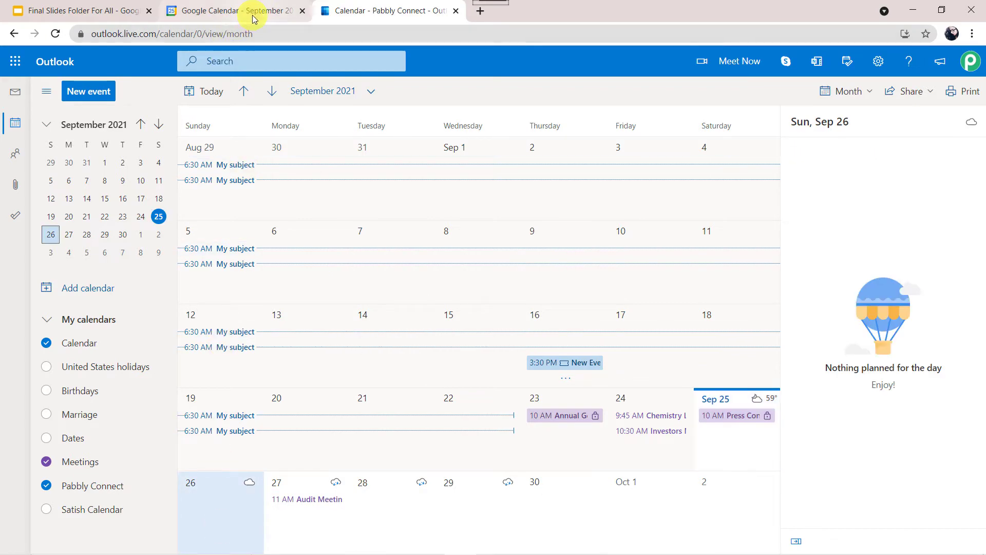
click(251, 15)
click(362, 10)
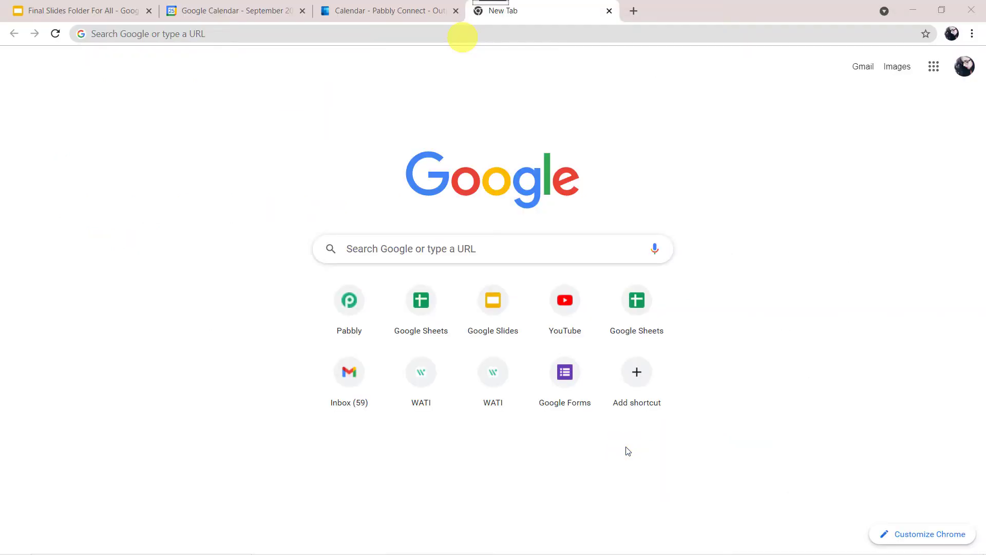
Go to pabbly.com in the new browser tab and open the Pabbly Connect product page
click(245, 37)
text(pabbly)
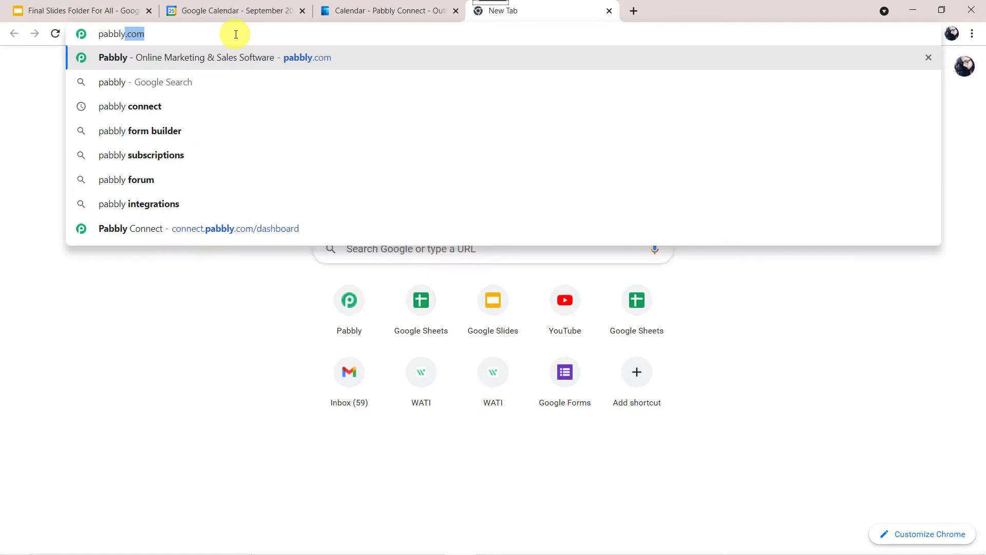
key(Return)
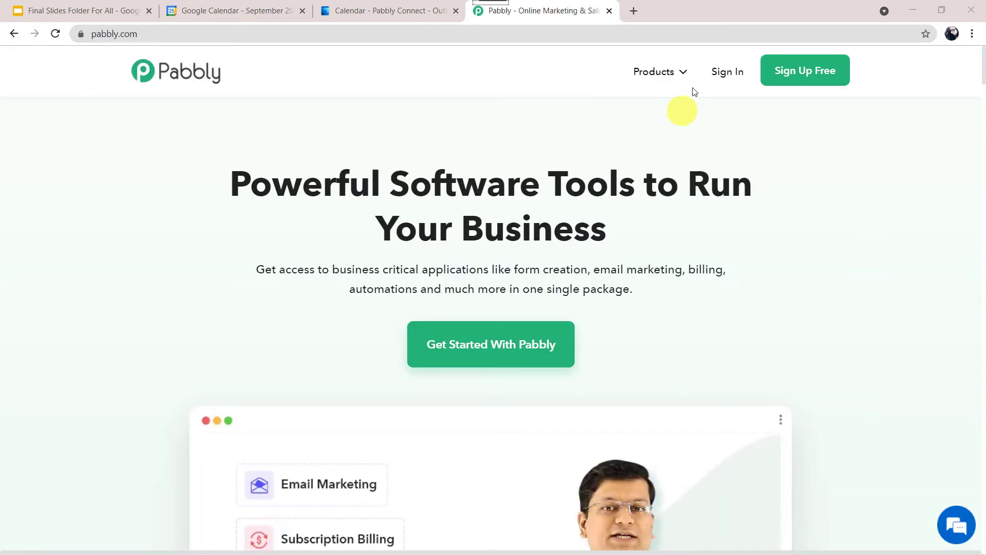
mouse_move(659, 91)
click(399, 271)
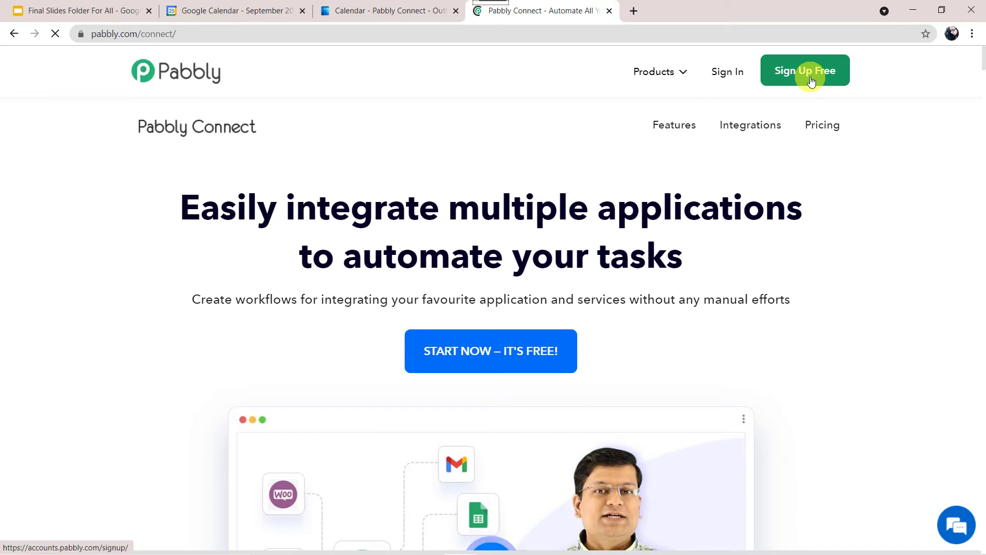
Sign in to Pabbly and open the Connect app's dashboard
click(726, 73)
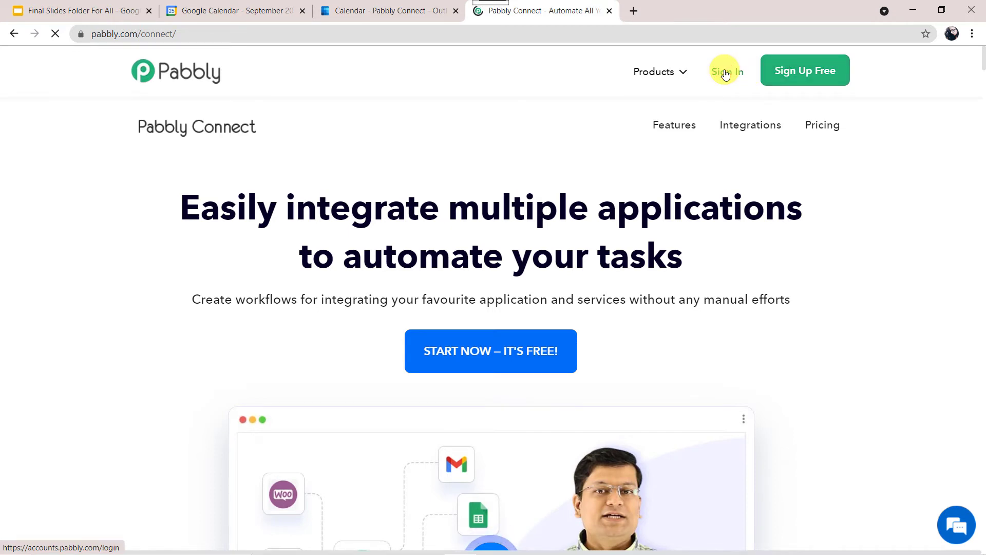
scroll(328, 443, down, 3)
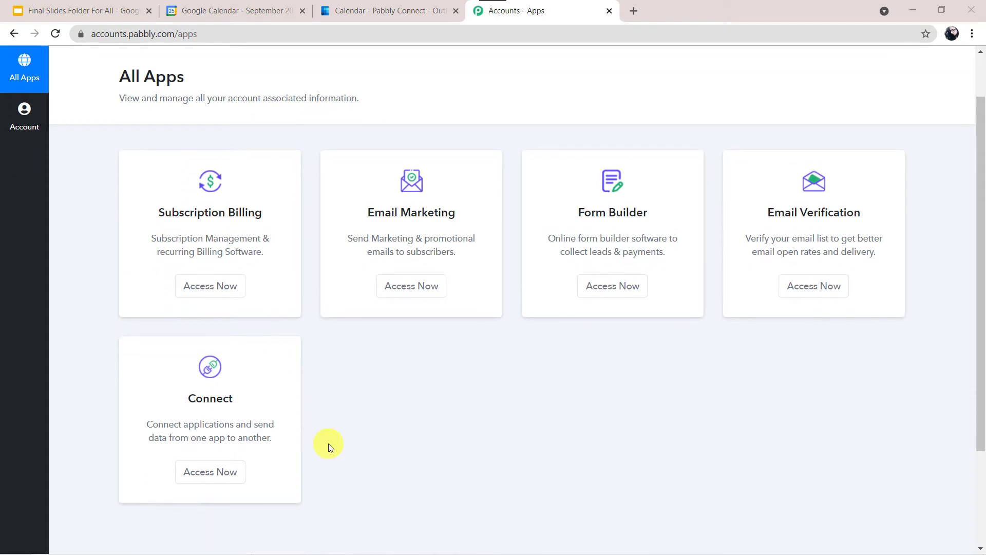
click(211, 351)
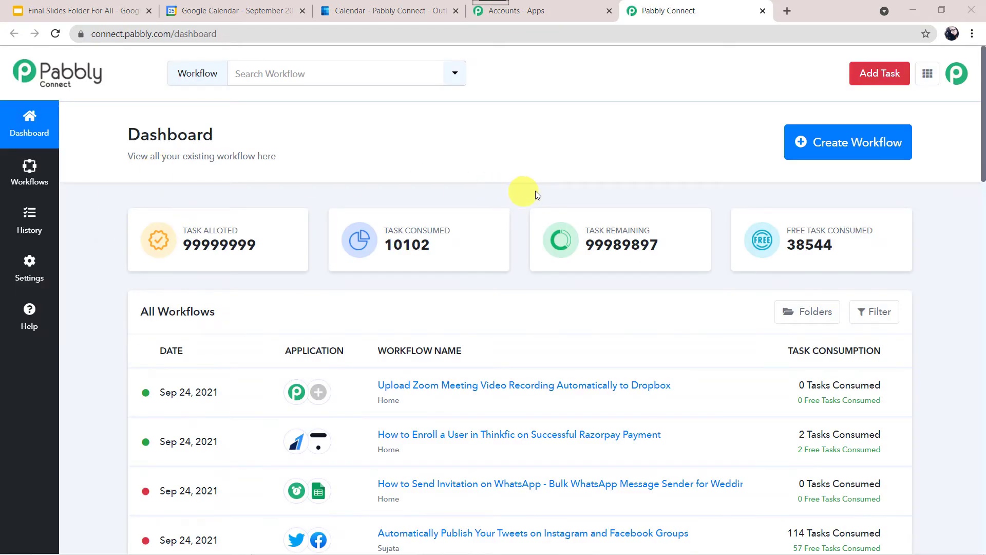
Create a new workflow named "Google Calendar to Microsoft Exchange"
click(849, 153)
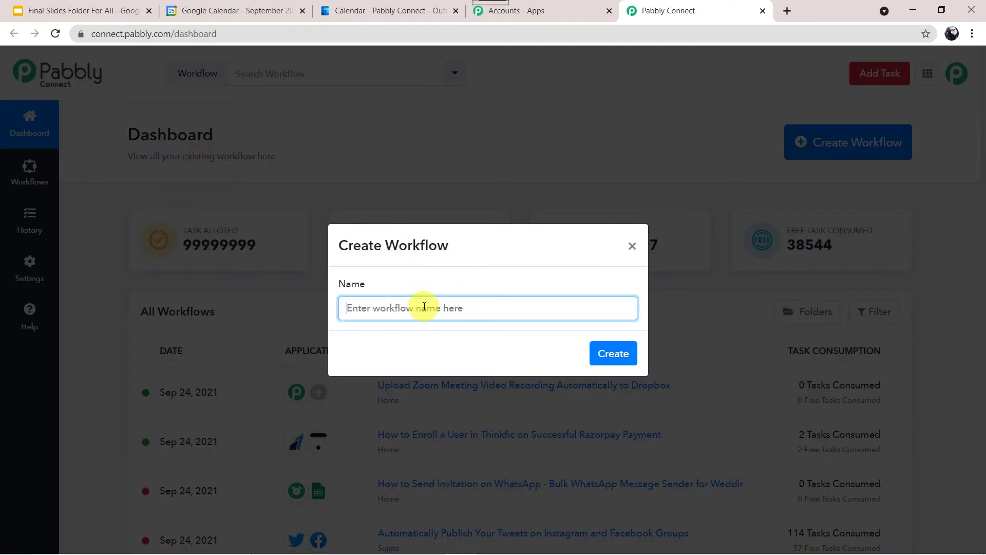
text(G)
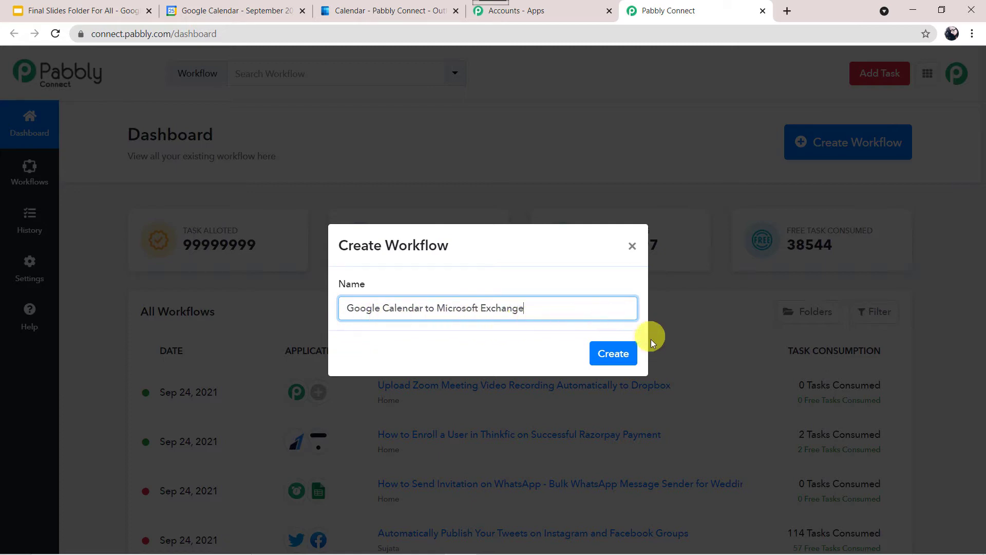
click(614, 360)
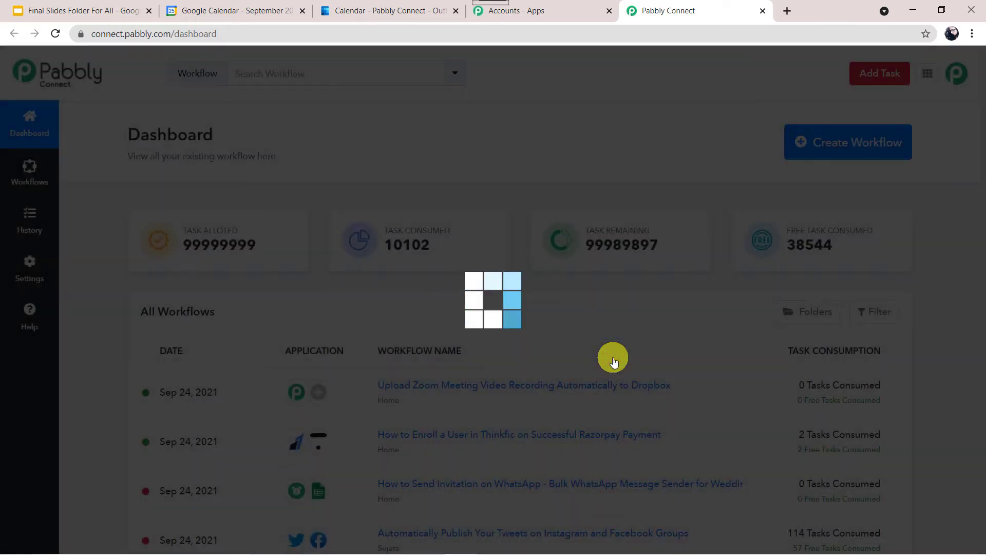
Set the workflow's trigger app to Google Calendar with New Event as the trigger event
click(612, 215)
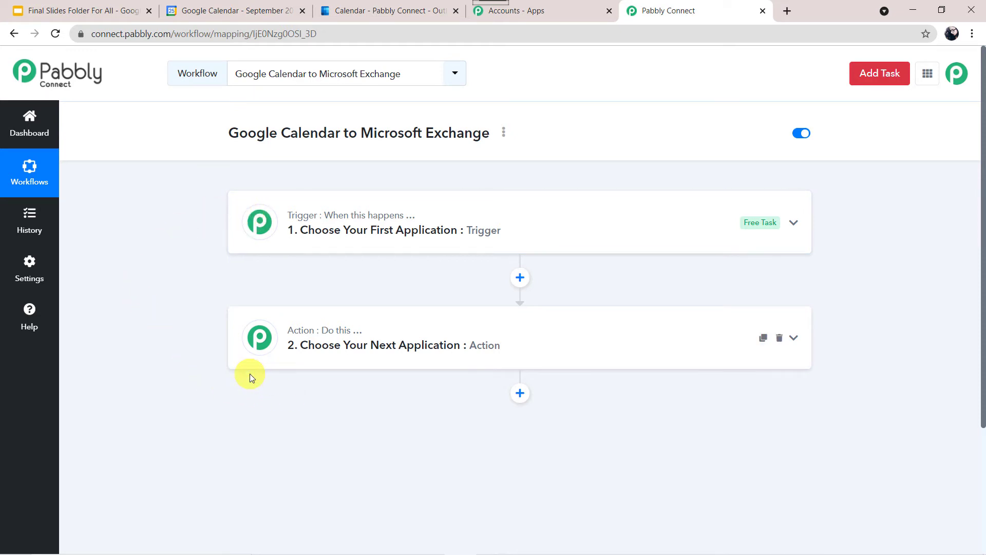
click(536, 226)
click(389, 295)
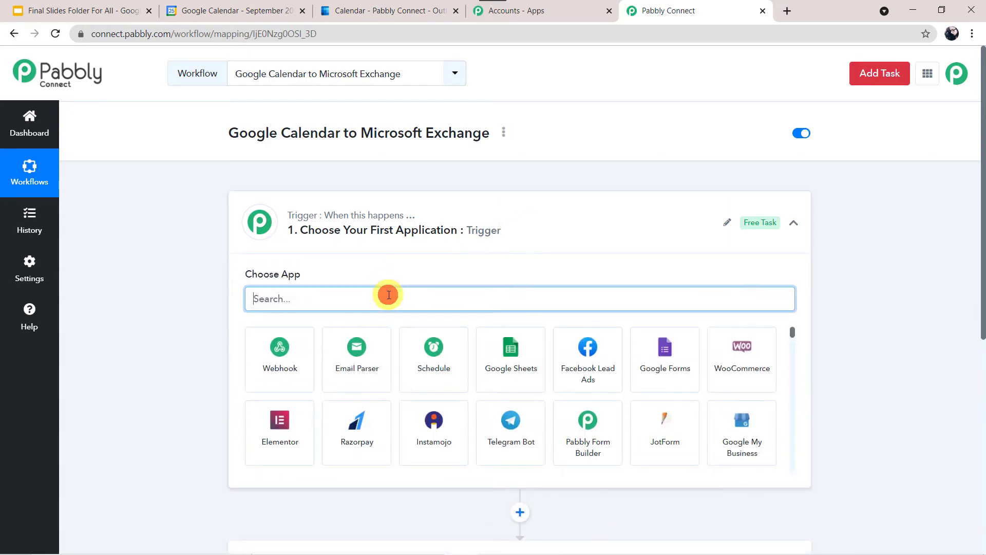
text(G)
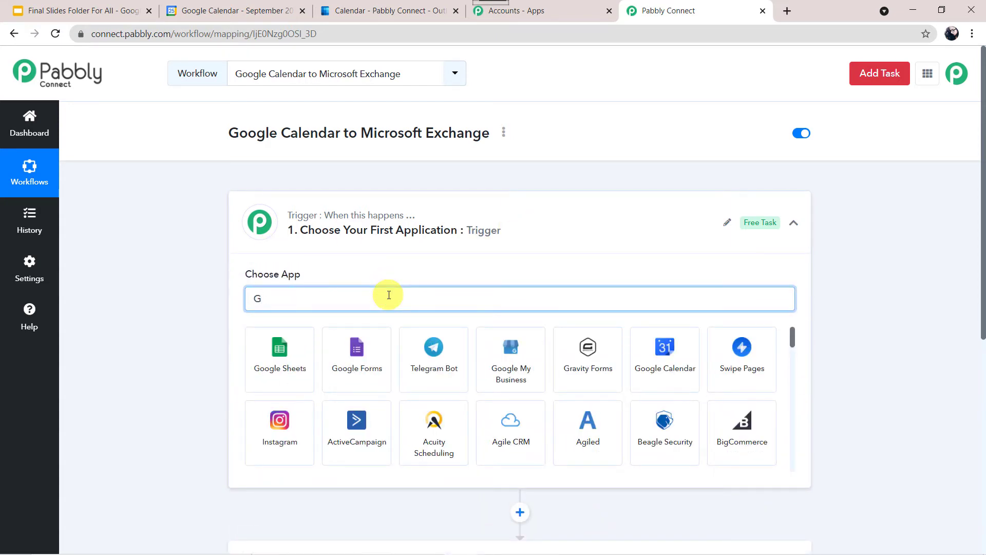
text(oogle C)
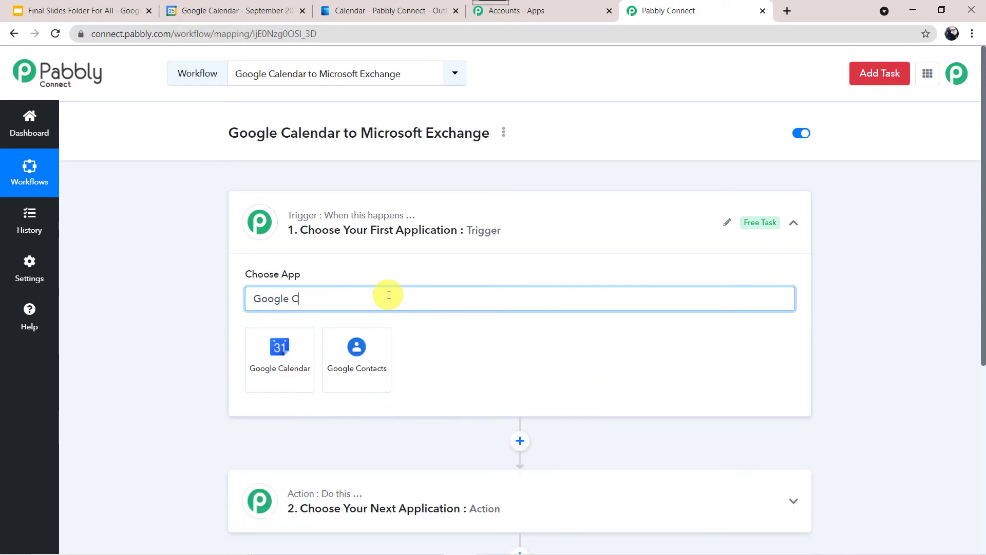
click(267, 370)
click(303, 358)
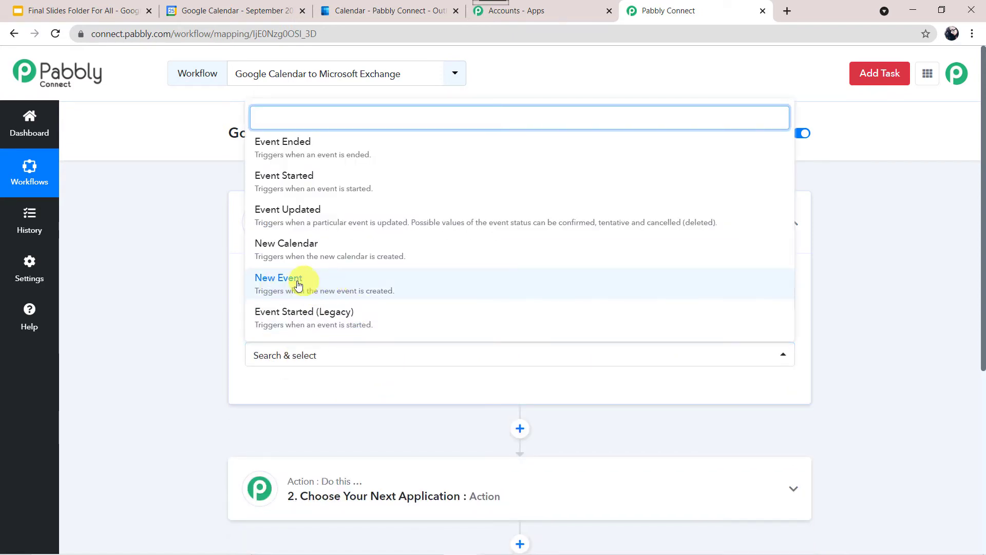
click(302, 287)
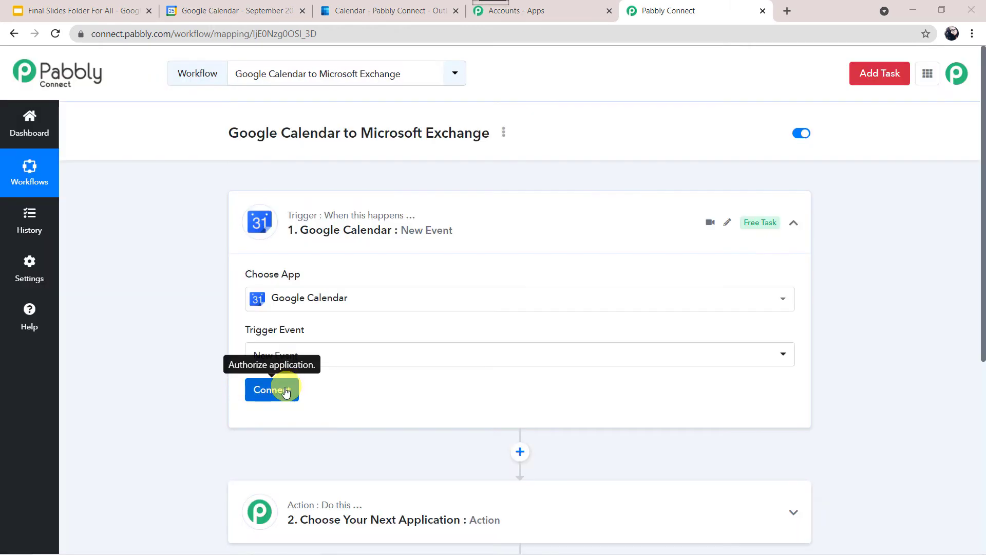
Add a new Google Calendar connection and authorize Pabbly Connect Calendar to access the Google account
click(284, 390)
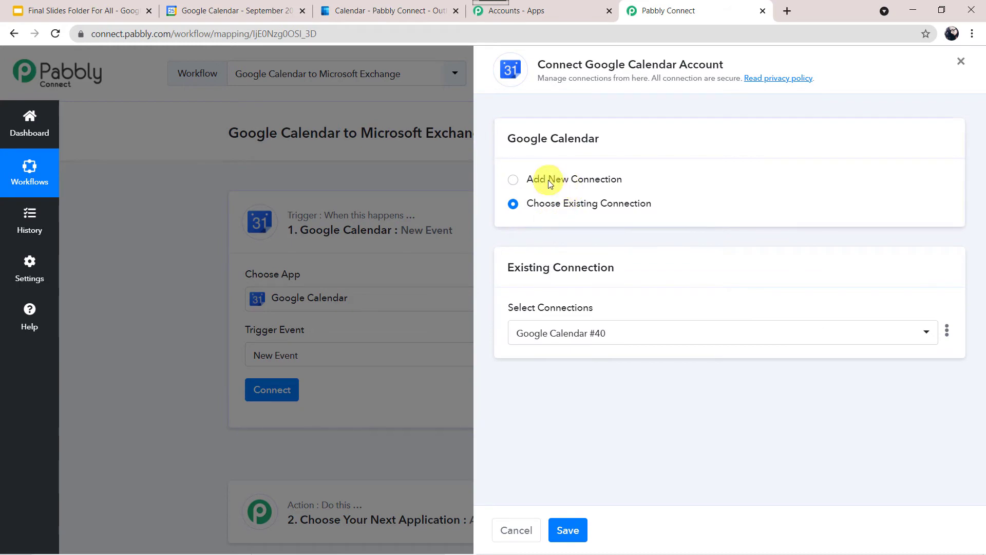
click(547, 180)
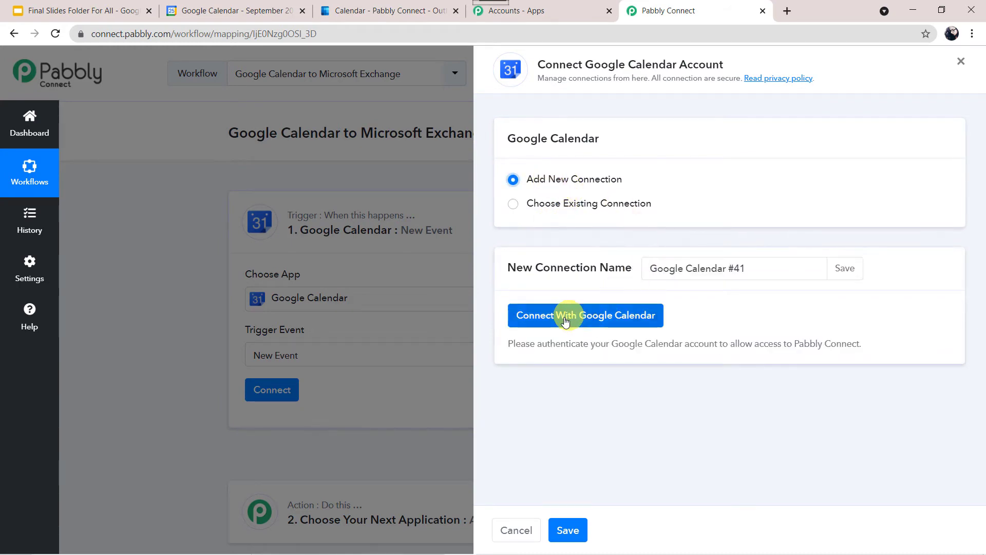
click(566, 319)
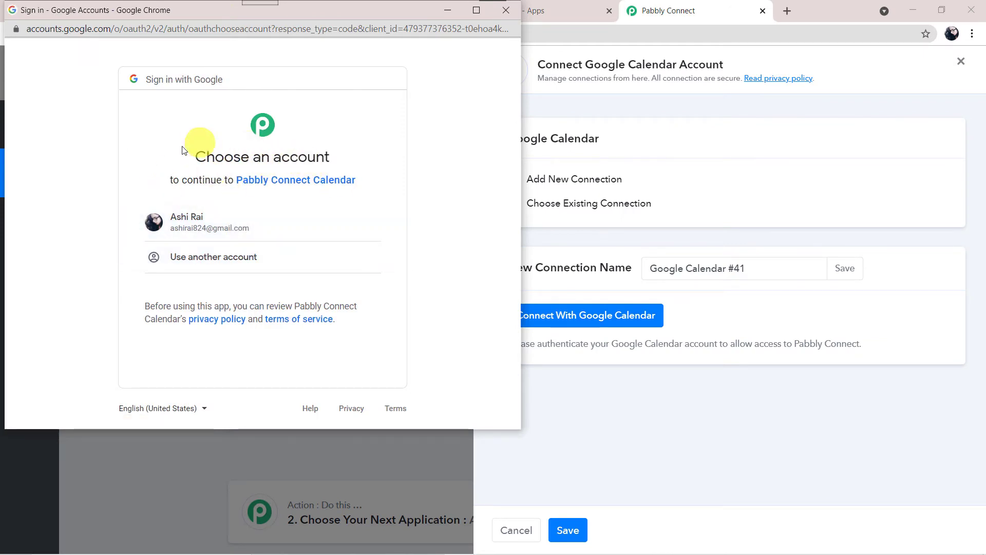
click(226, 226)
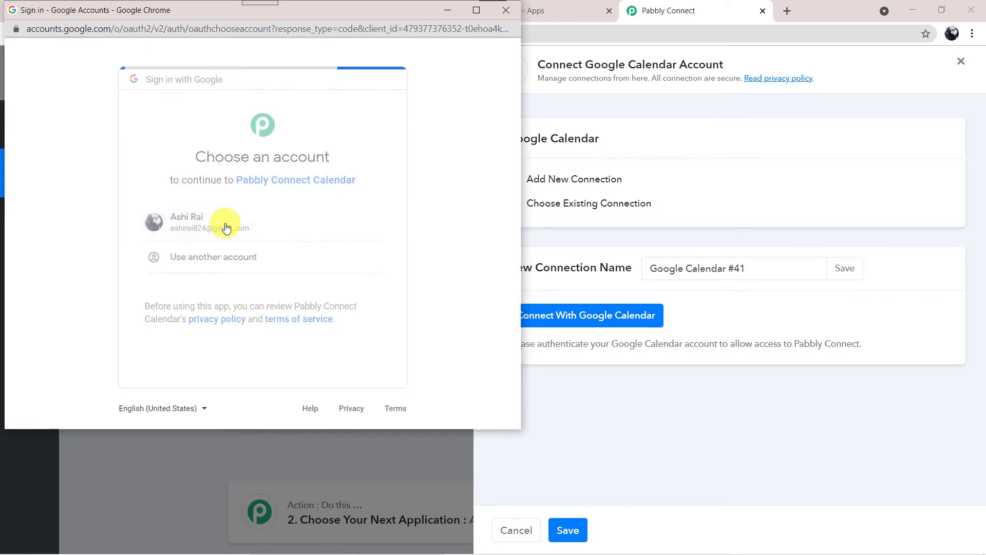
scroll(321, 248, down, 3)
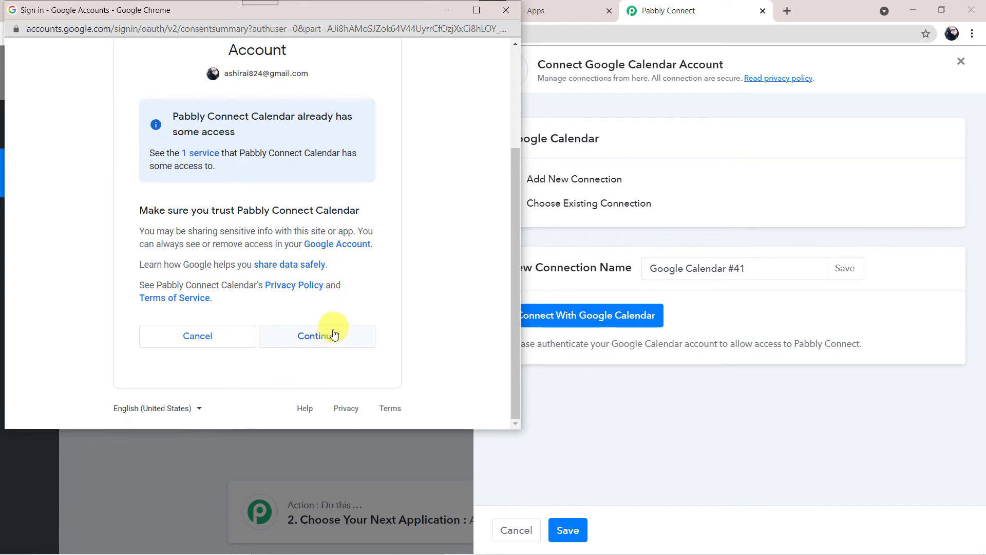
click(320, 338)
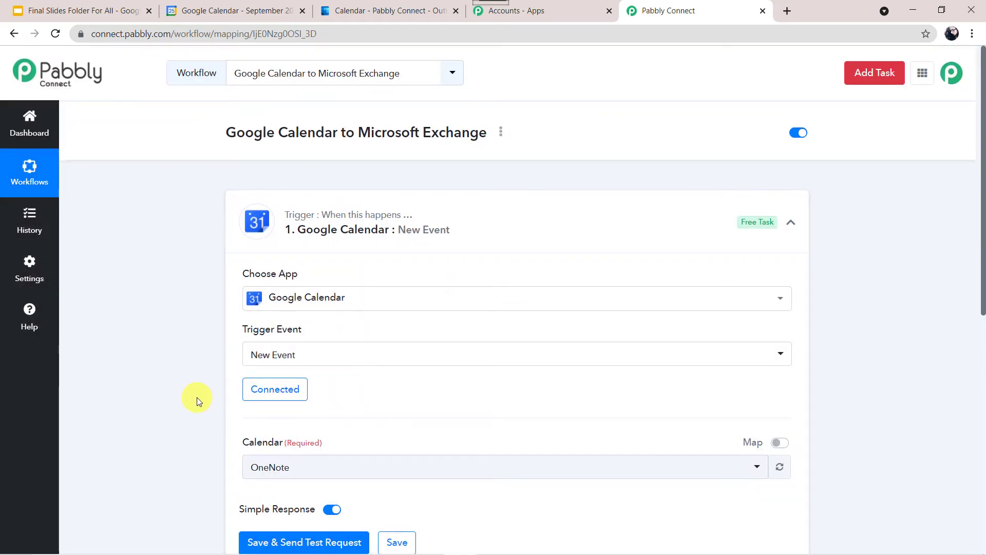
scroll(196, 399, down, 3)
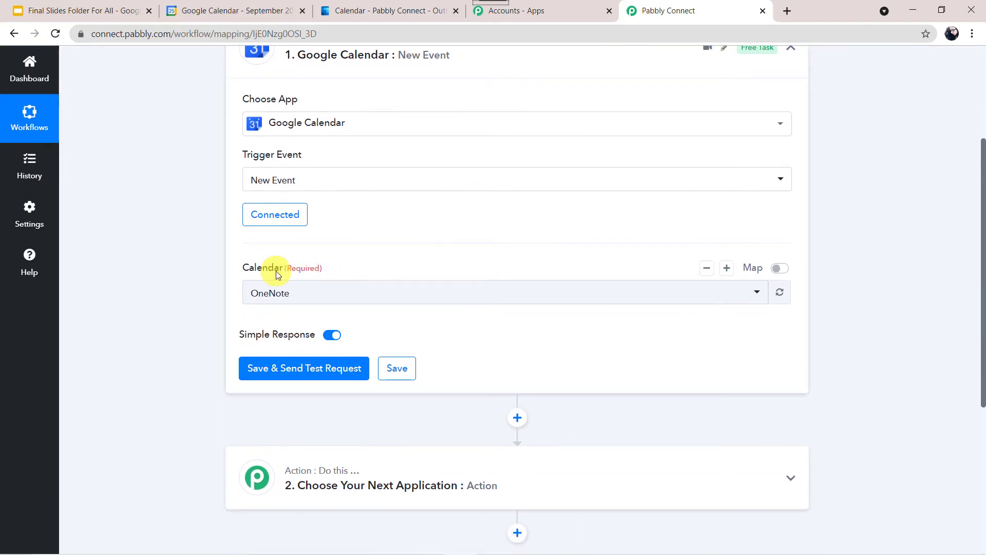
click(233, 11)
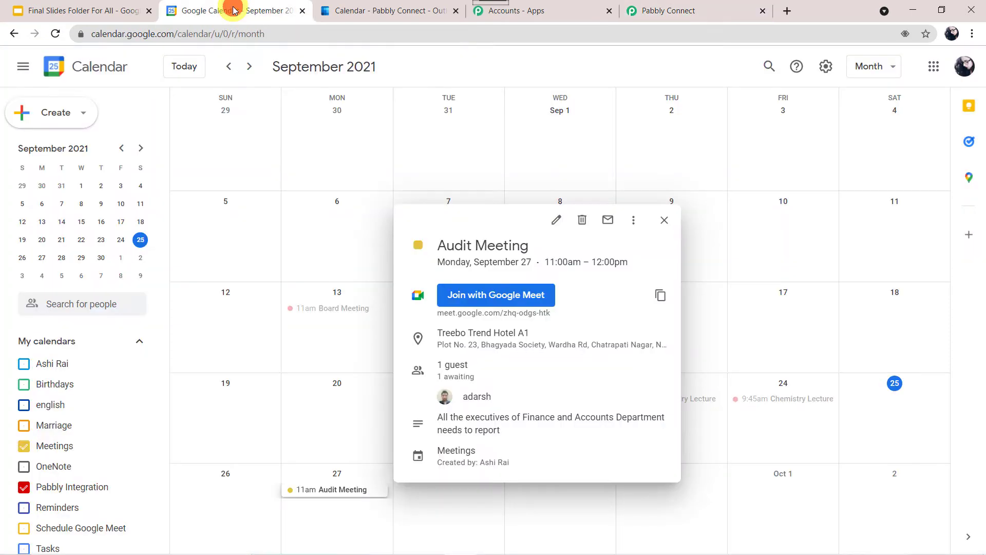
click(663, 221)
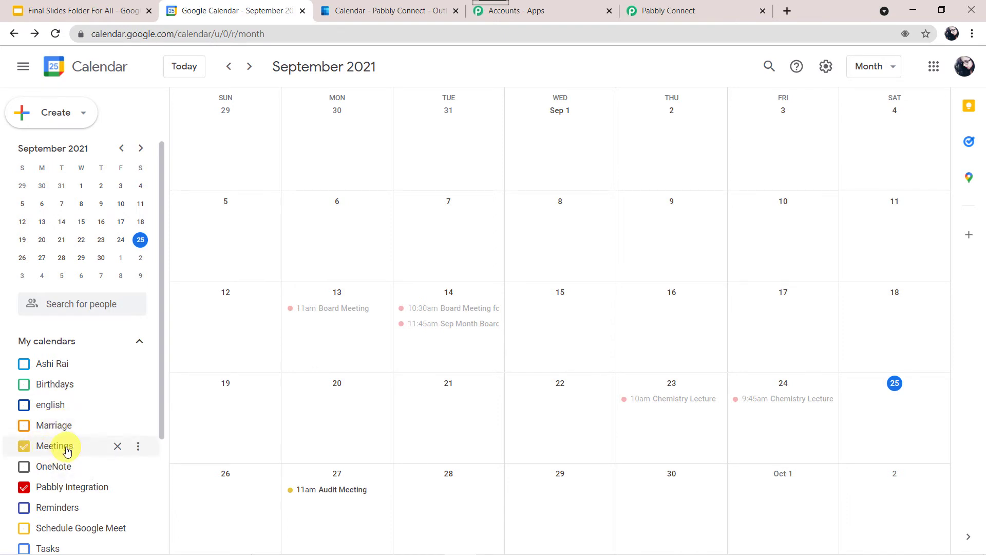
click(707, 10)
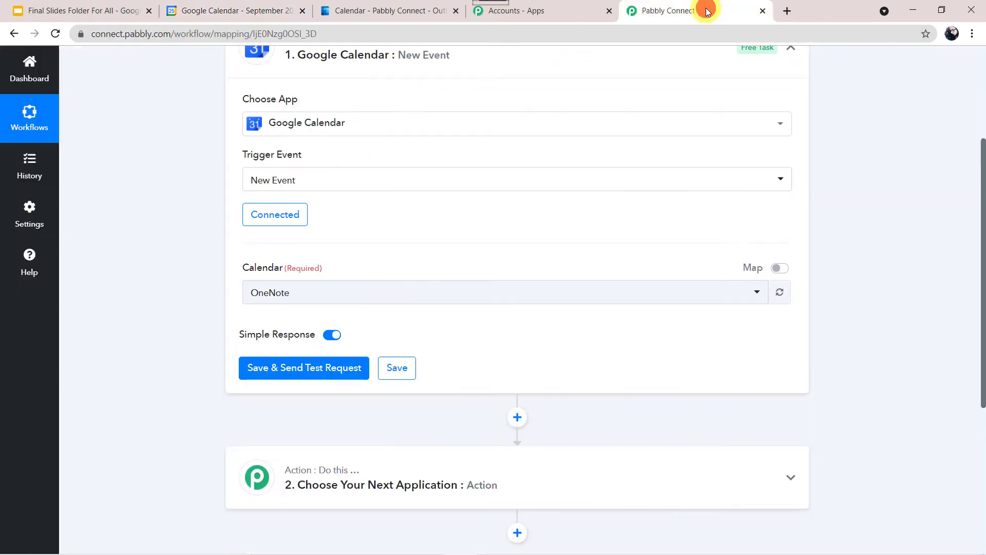
click(294, 287)
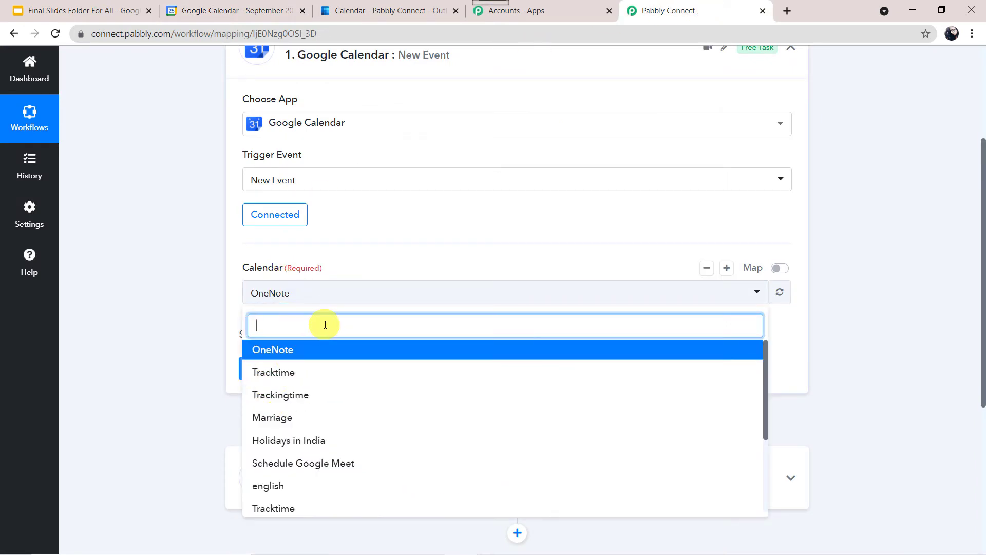
text(mee)
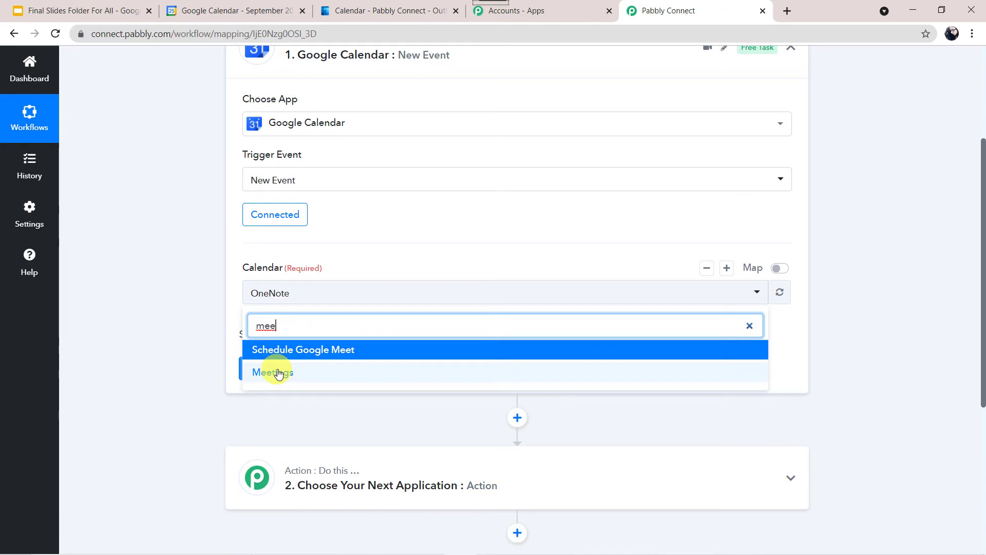
click(276, 373)
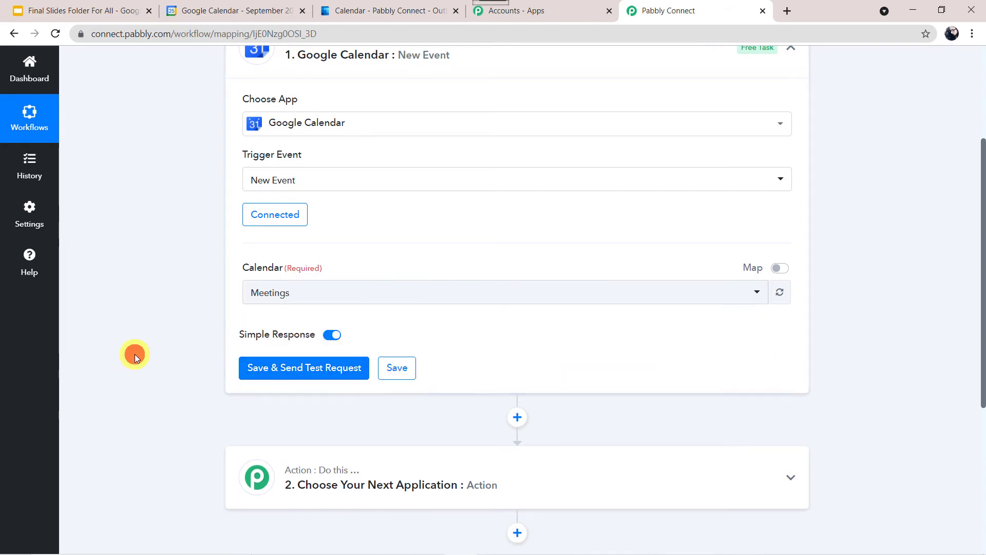
click(310, 380)
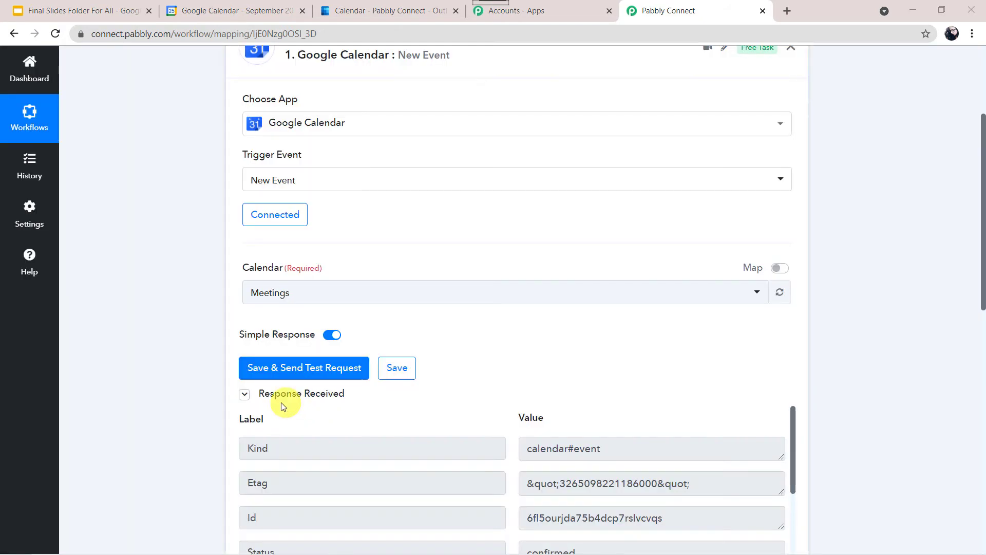
Examine the trigger's test response for the event's summary, description, location, start and end times, attendee and meeting link
scroll(178, 415, down, 3)
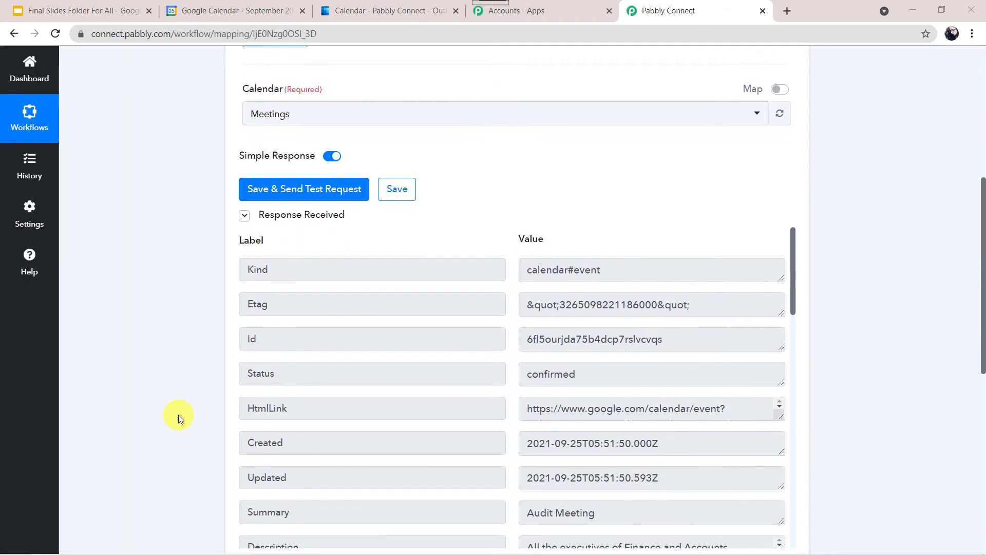
scroll(178, 414, down, 1)
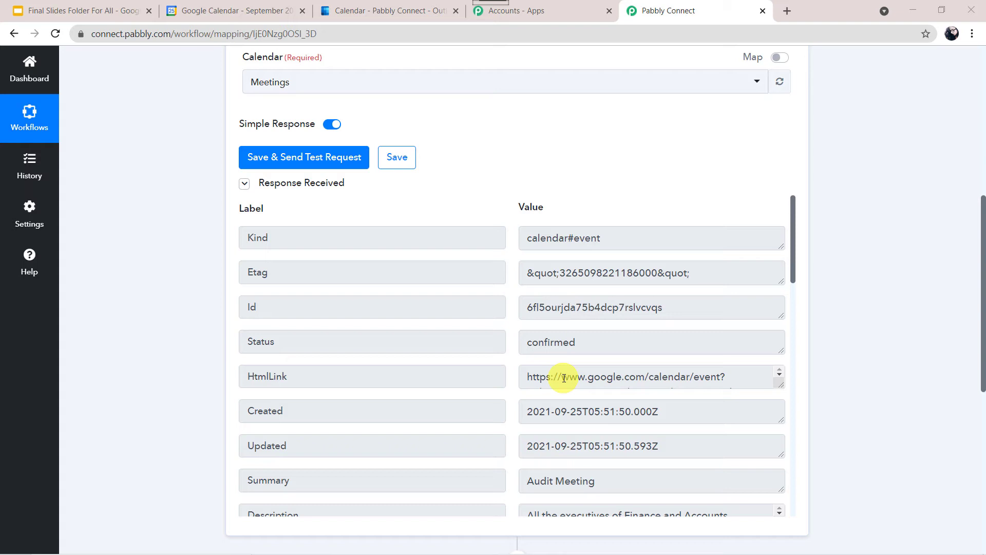
scroll(564, 378, down, 3)
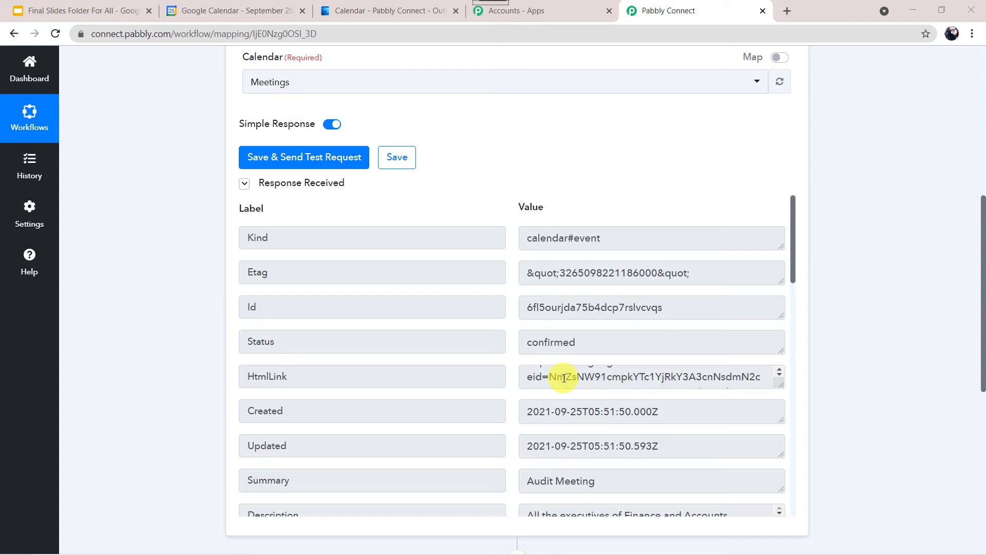
scroll(395, 410, down, 2)
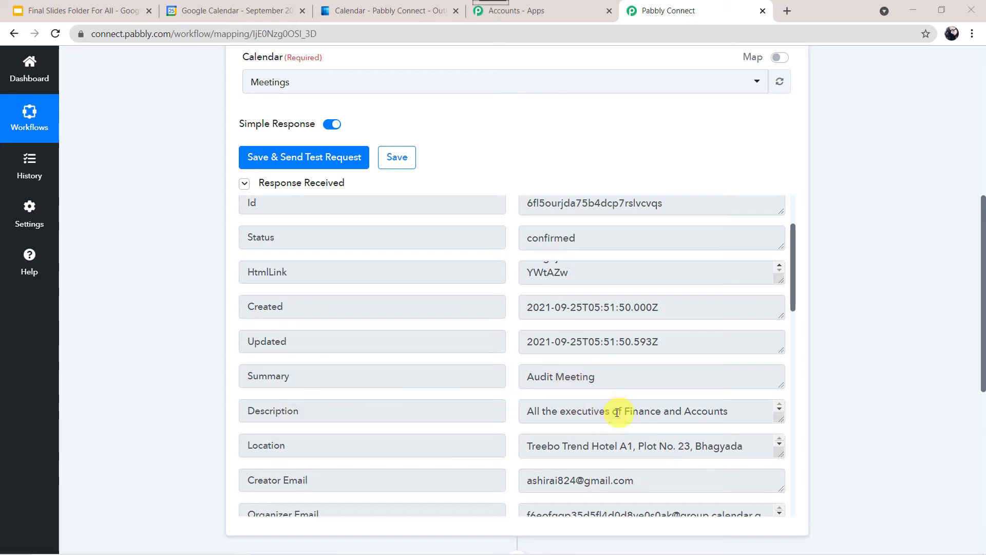
scroll(440, 452, down, 5)
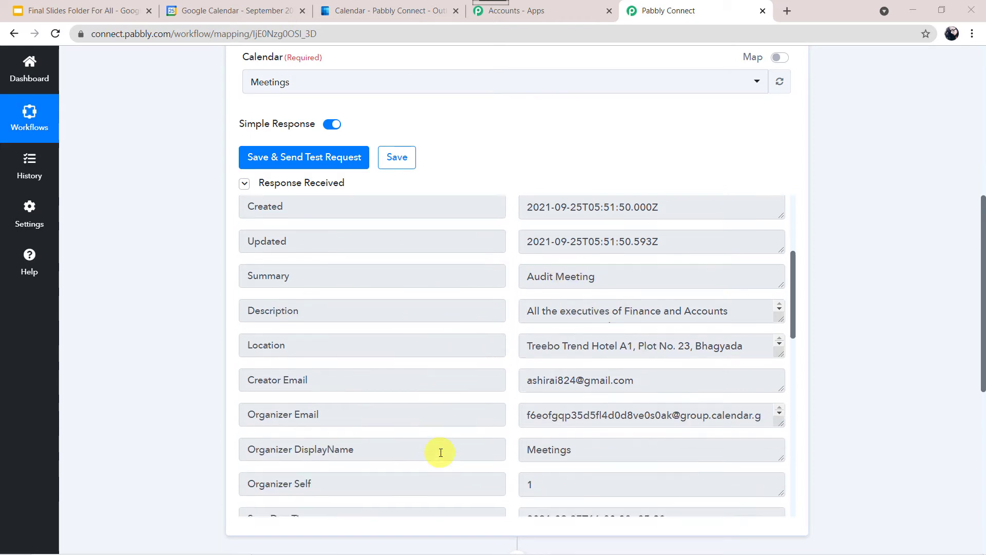
scroll(441, 452, down, 2)
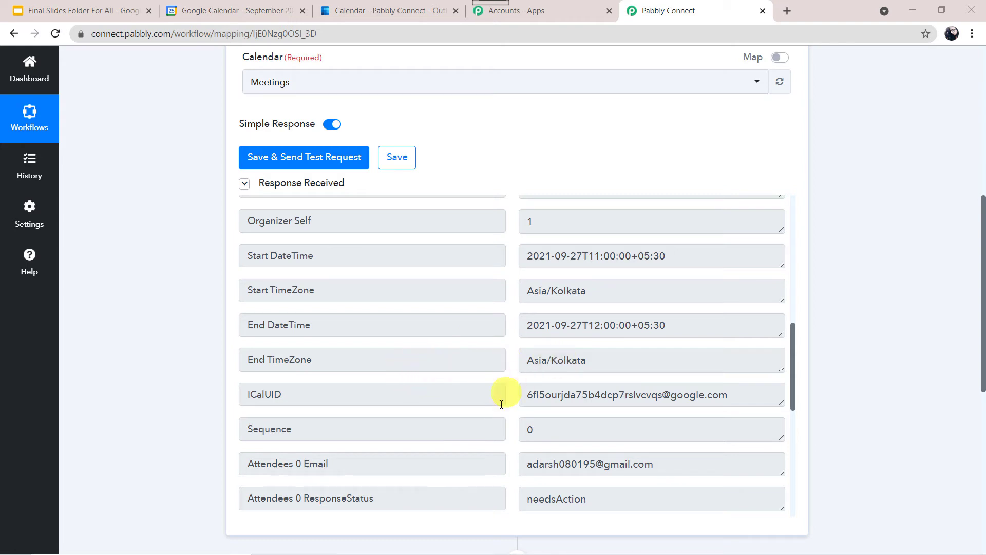
scroll(501, 410, down, 3)
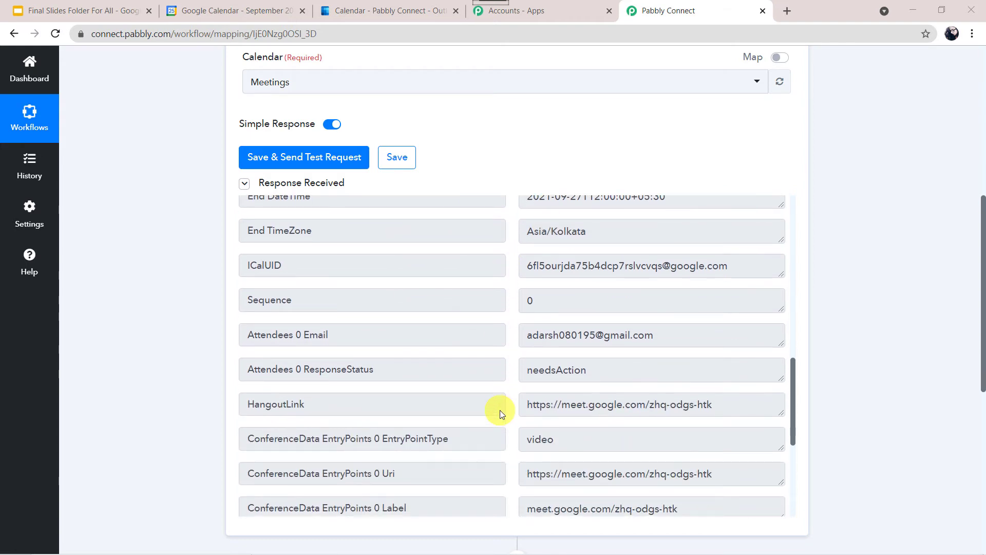
scroll(500, 410, down, 5)
scroll(171, 145, up, 5)
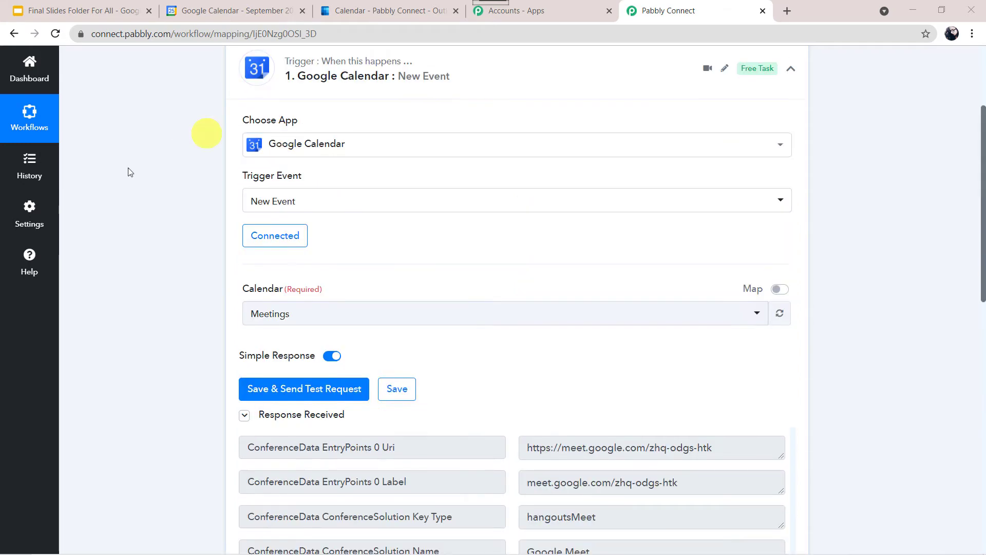
scroll(217, 454, down, 6)
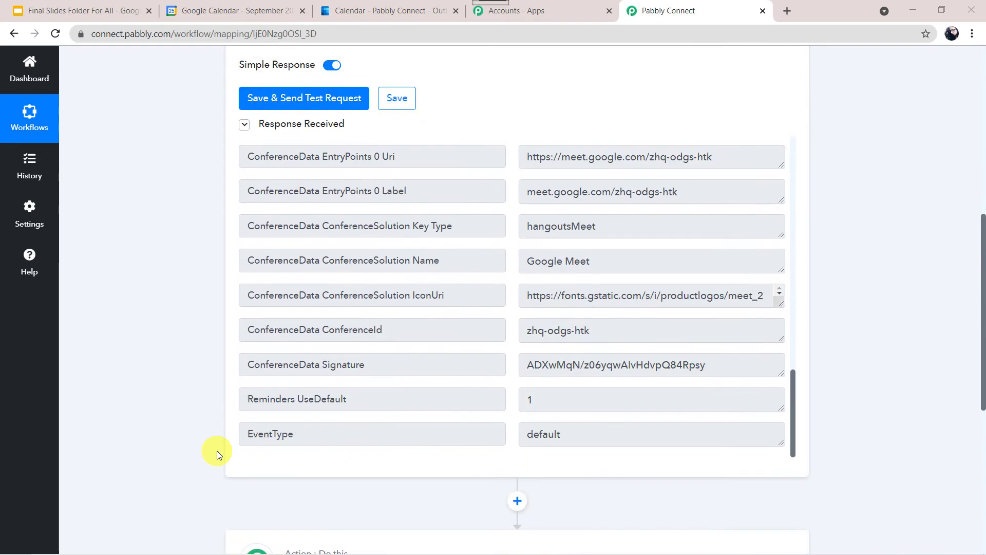
Set the workflow's action app to Microsoft Exchange with Create Event as the action event
scroll(236, 304, down, 4)
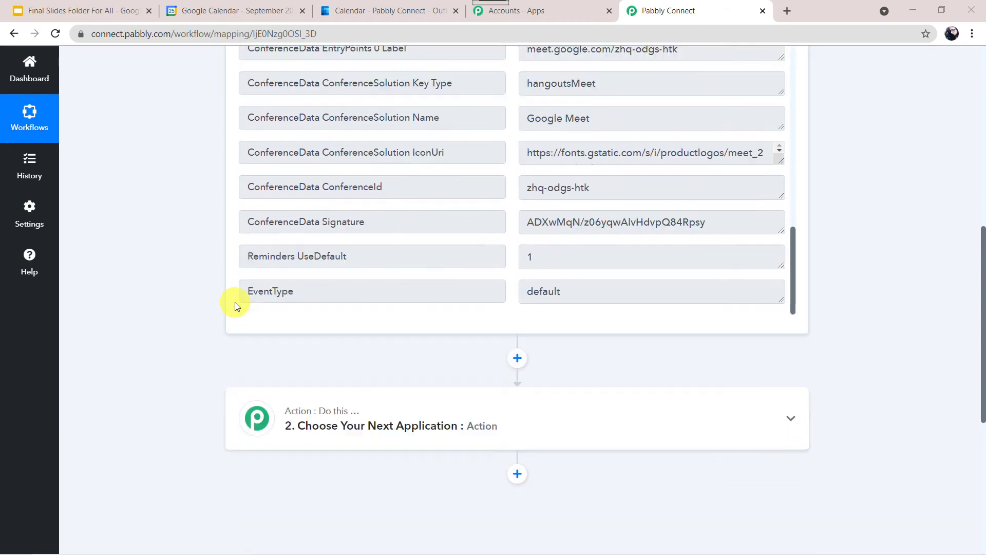
click(559, 316)
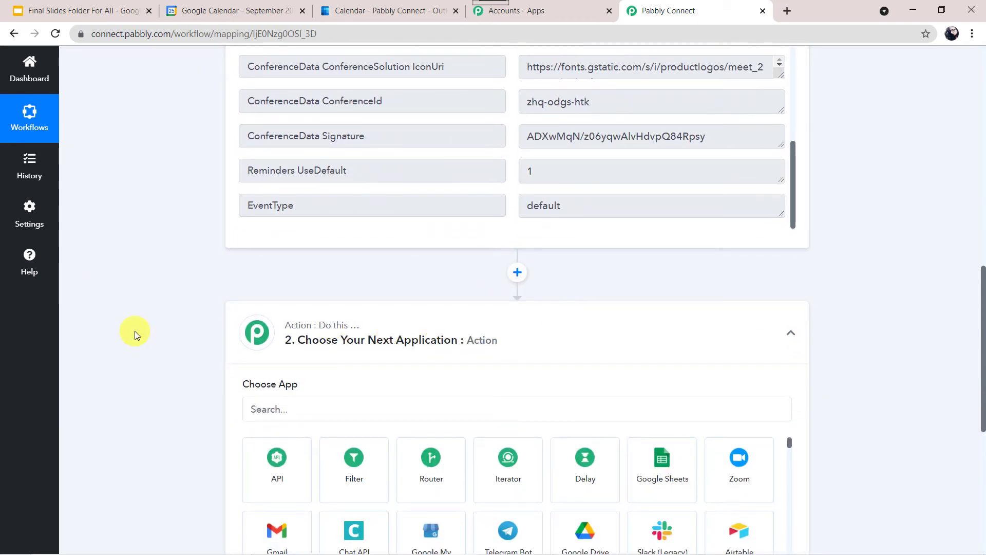
scroll(134, 331, down, 4)
click(277, 188)
text(Micro)
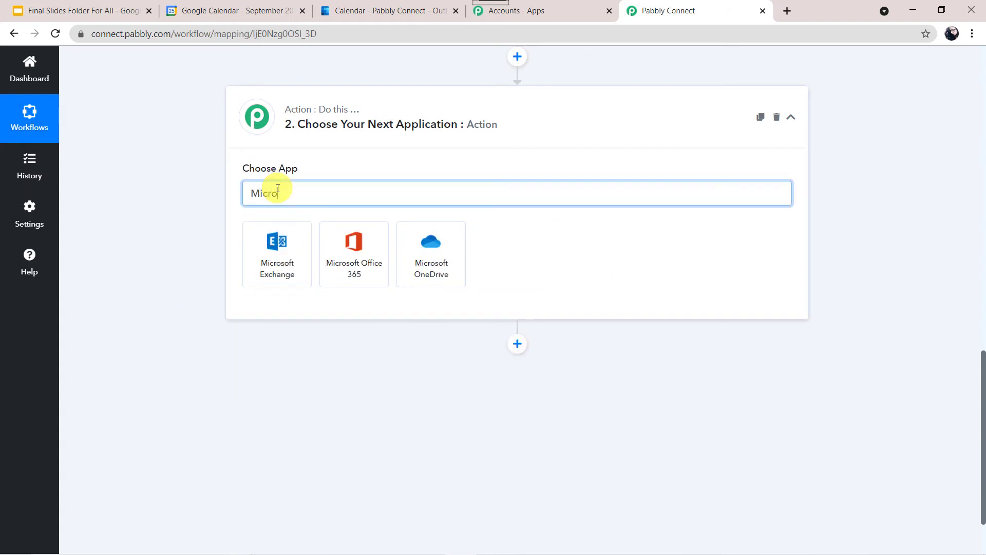
click(267, 282)
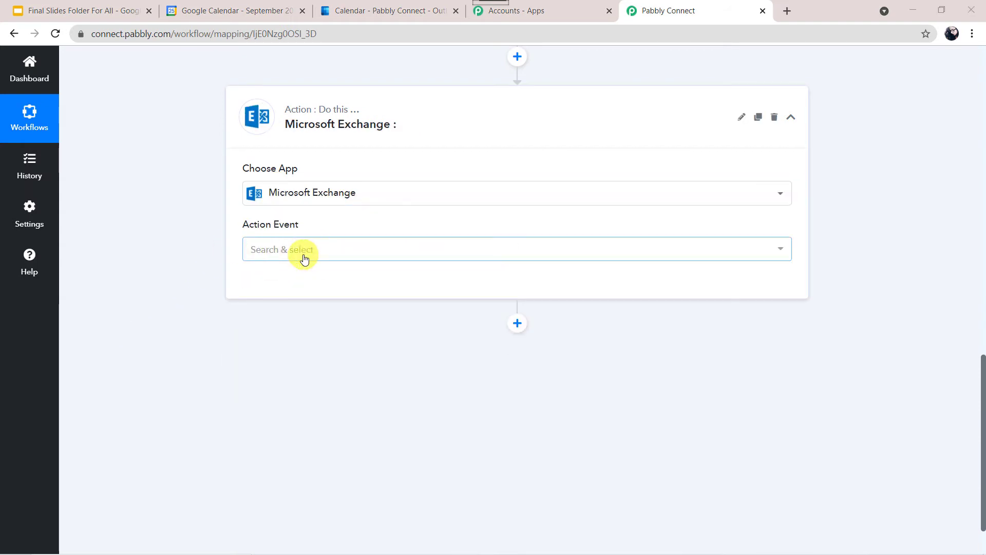
click(316, 250)
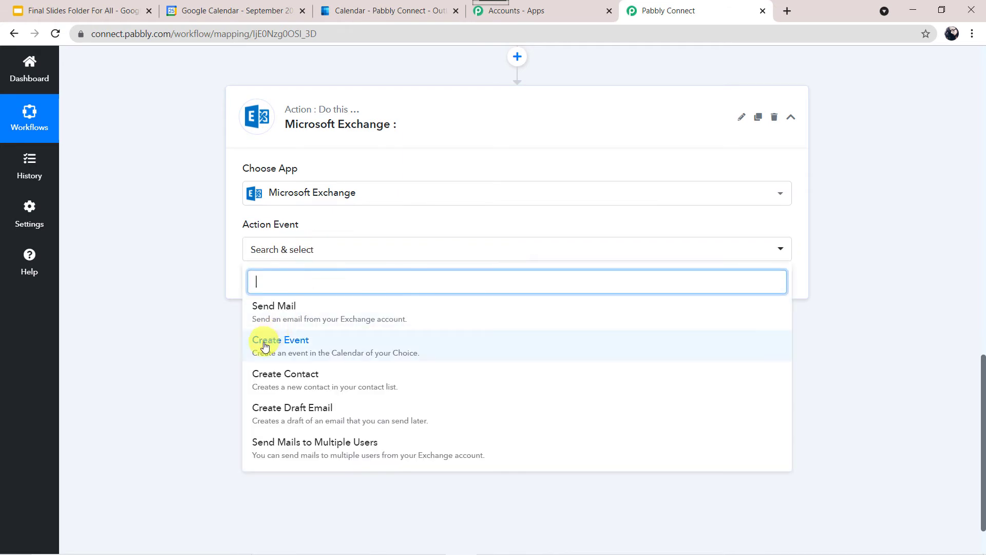
click(302, 345)
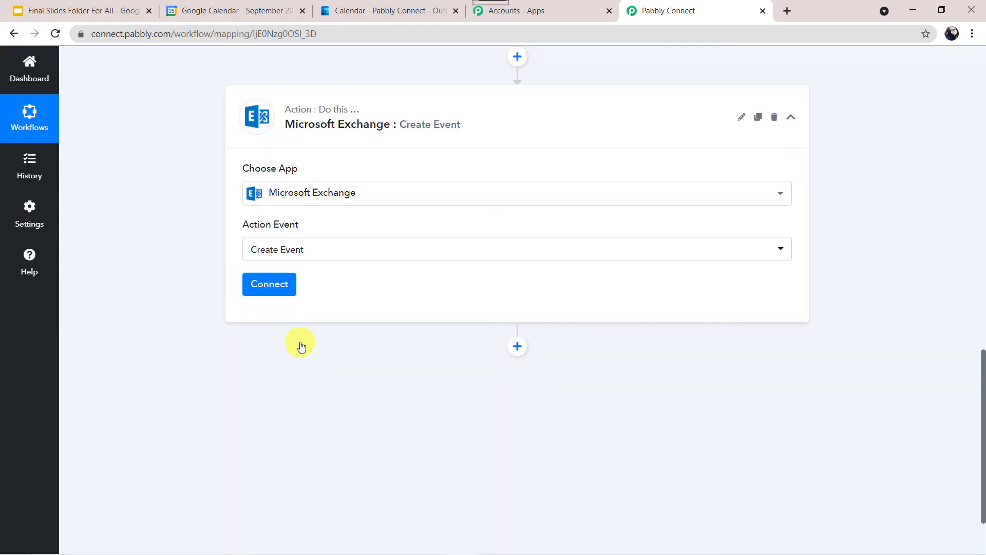
Add a new Microsoft Exchange connection to the action and grant Pabbly Connect the requested permissions on the Microsoft account
click(272, 287)
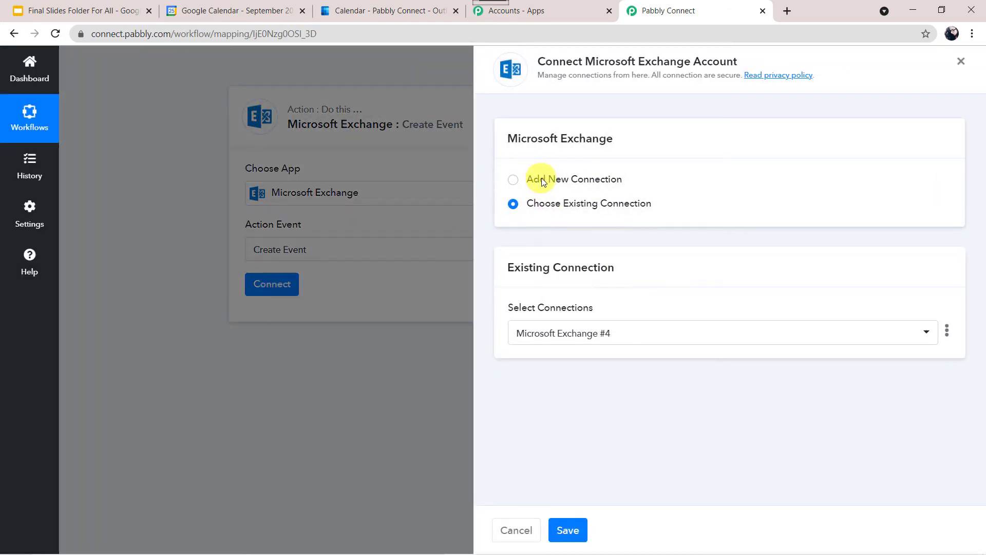
click(540, 181)
click(582, 317)
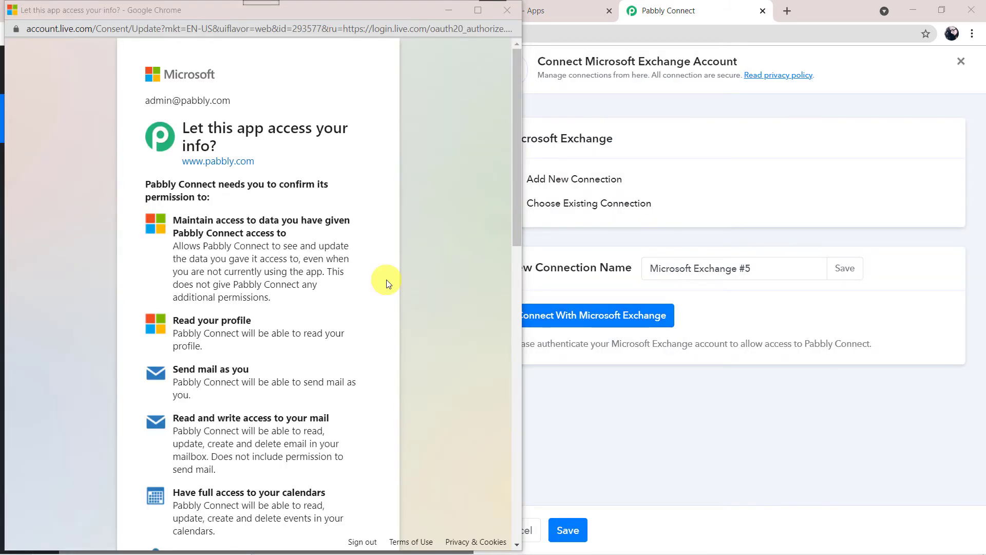
scroll(387, 279, down, 3)
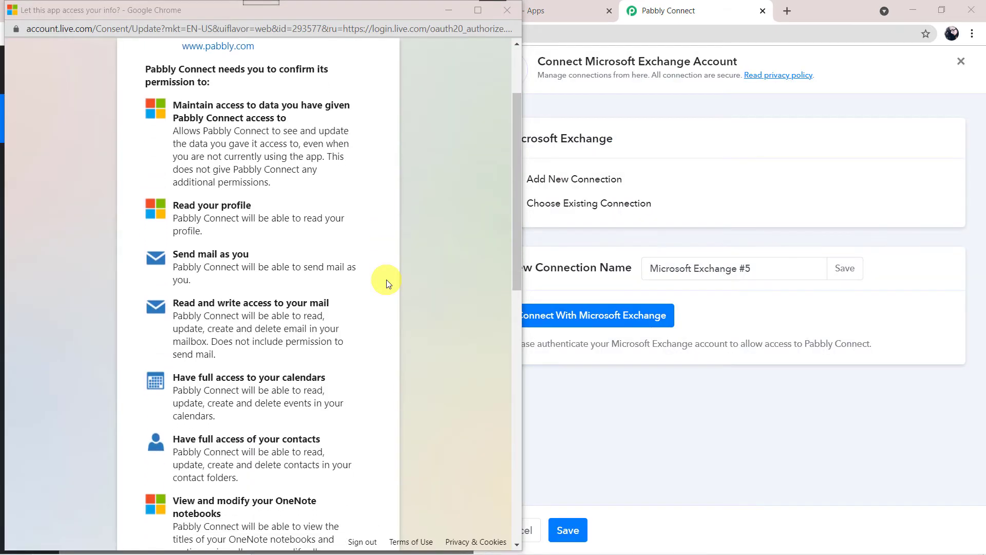
scroll(310, 215, up, 2)
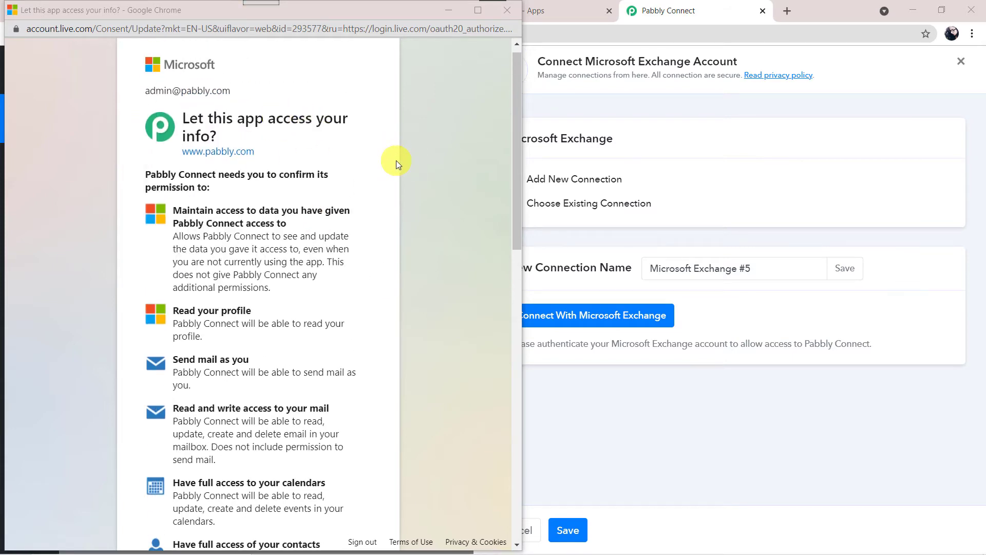
scroll(396, 160, down, 15)
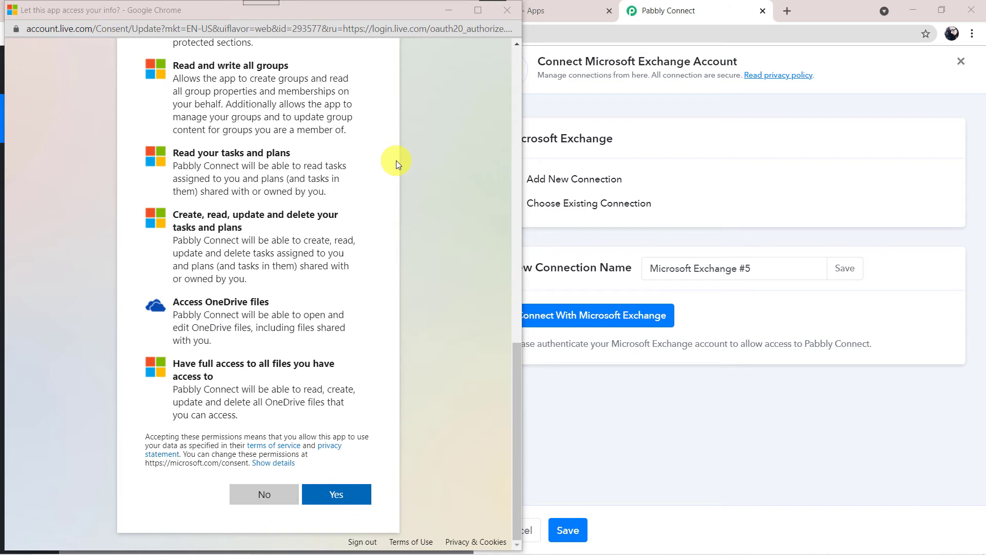
click(348, 501)
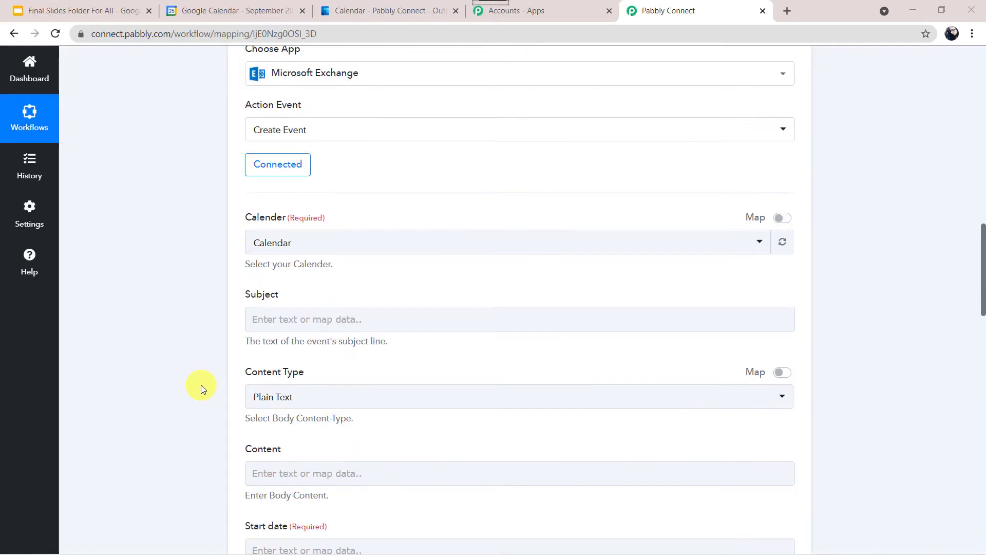
Check the available calendars in Outlook, and select Meetings as the Create Event action's calendar in Pabbly Connect
scroll(202, 388, down, 1)
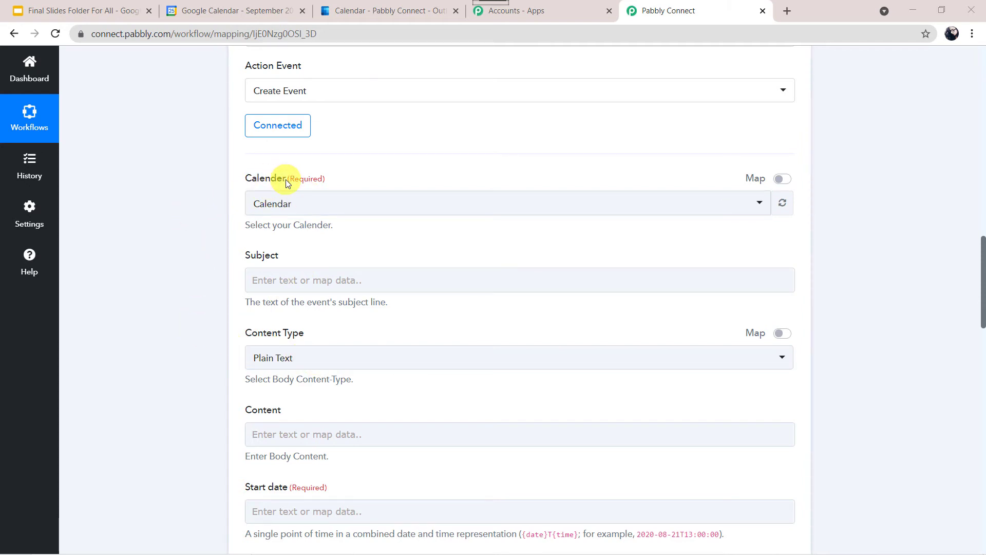
click(390, 11)
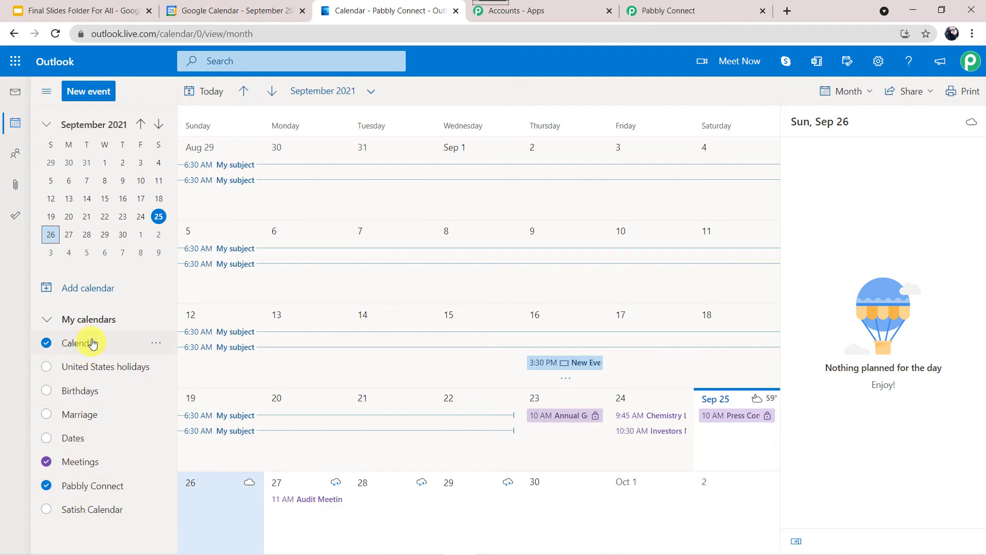
click(707, 9)
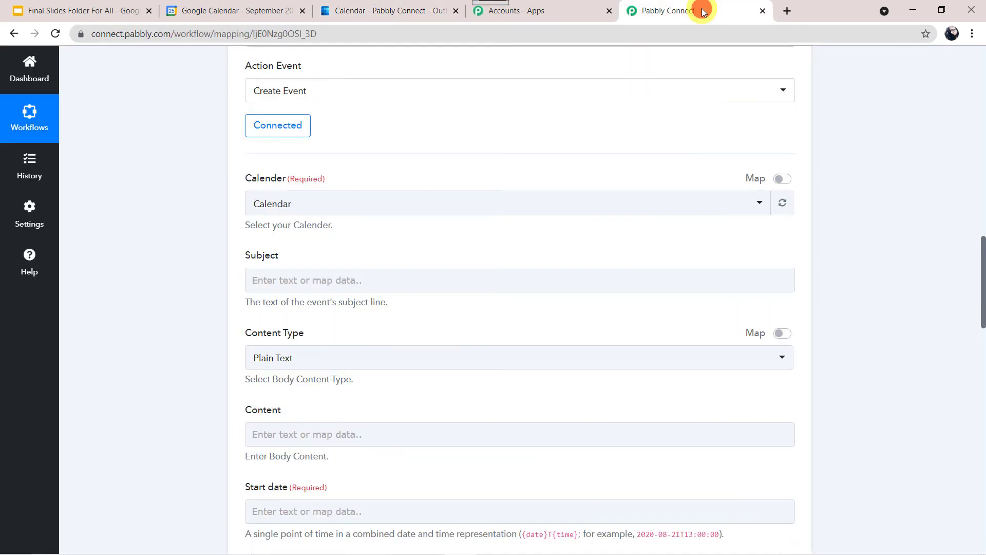
click(458, 208)
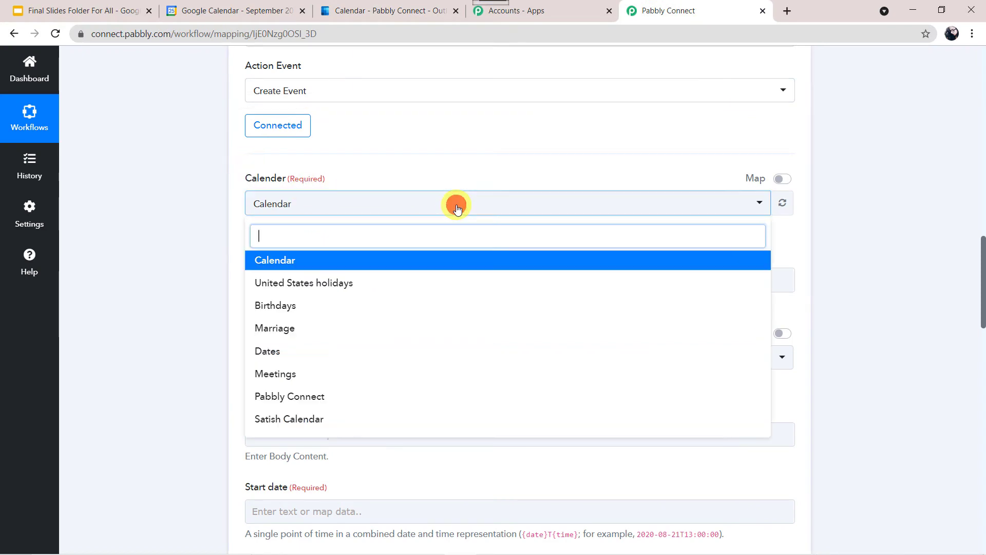
click(308, 374)
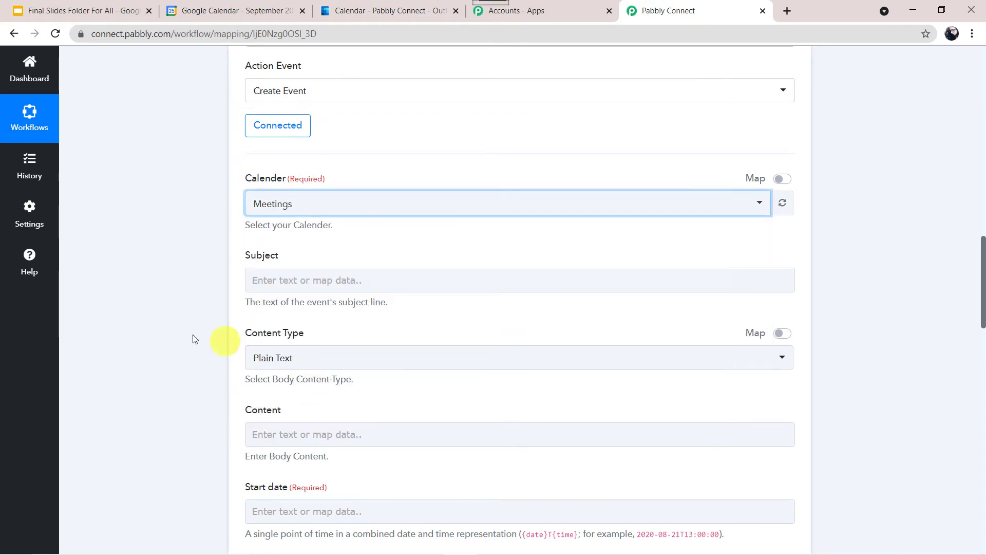
click(179, 335)
Check the trigger's response for the event title and map the Google Calendar Summary to the action's Subject
click(267, 280)
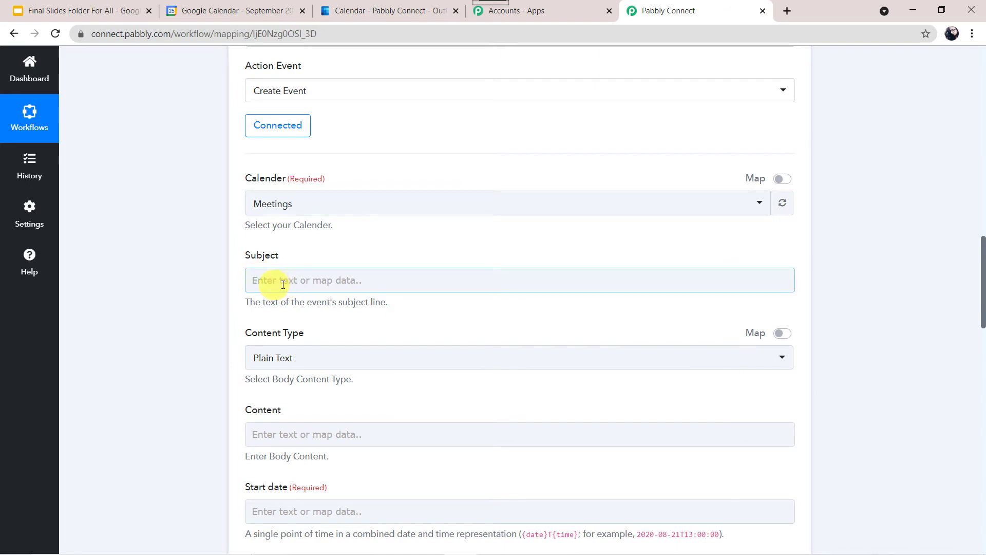
click(177, 211)
scroll(176, 212, up, 8)
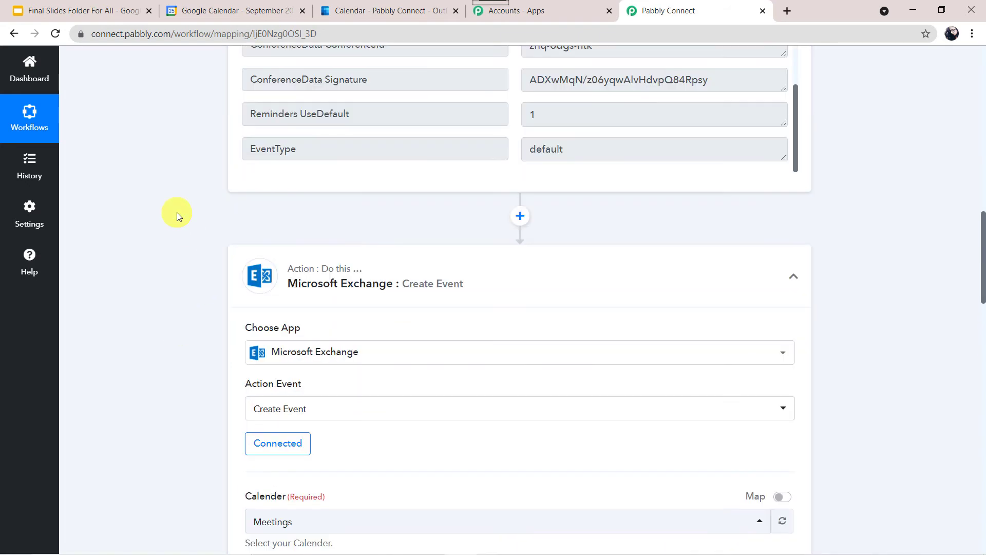
scroll(177, 211, up, 2)
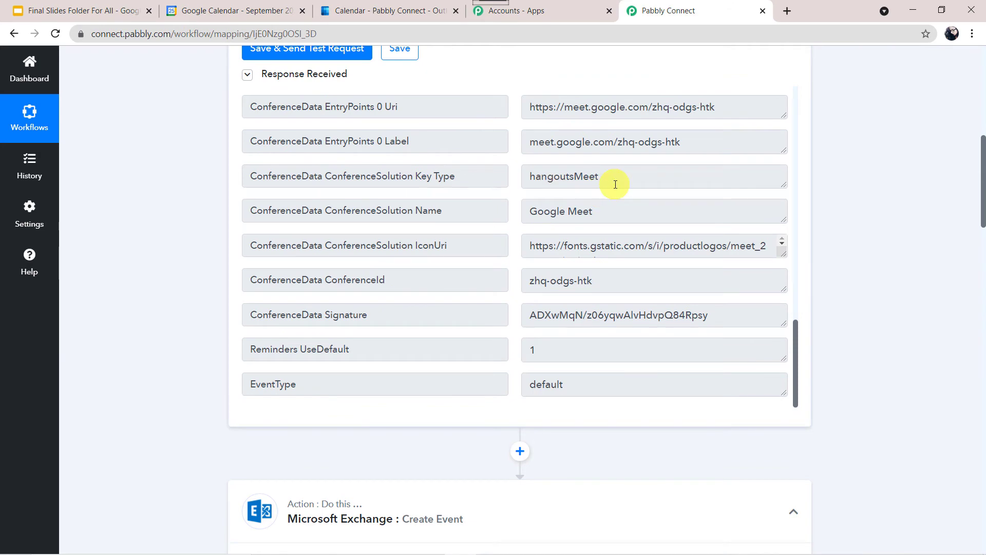
scroll(614, 184, up, 4)
scroll(615, 184, up, 1)
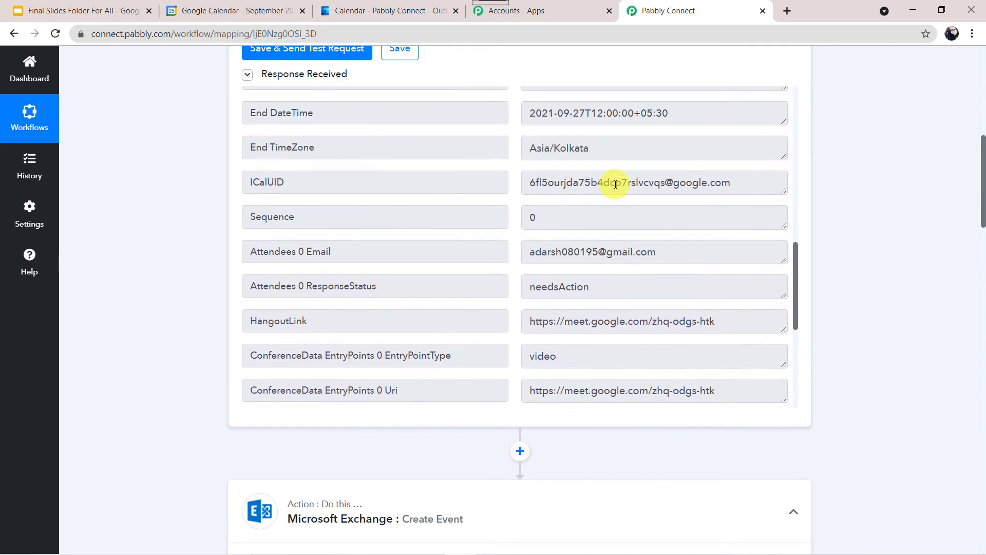
scroll(615, 184, up, 7)
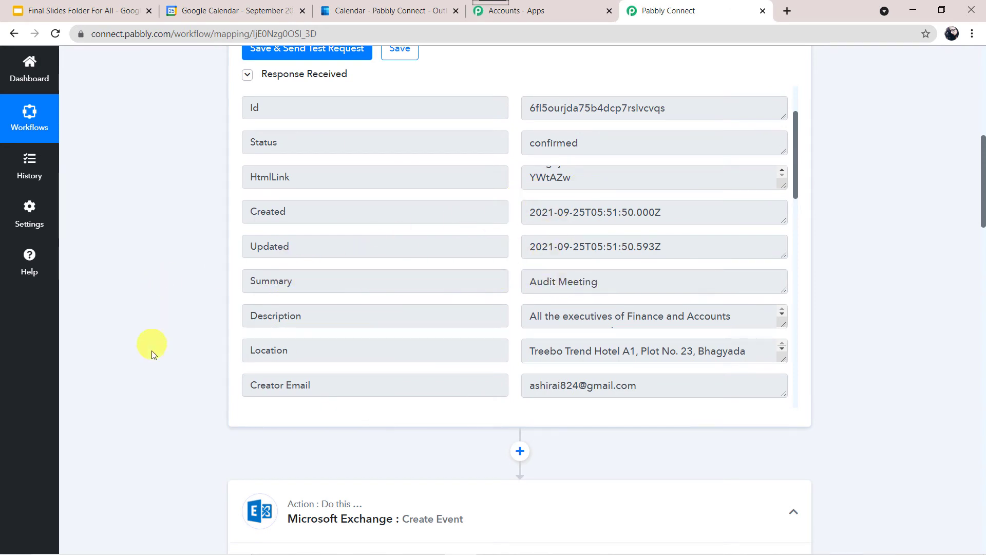
scroll(153, 350, down, 10)
click(264, 308)
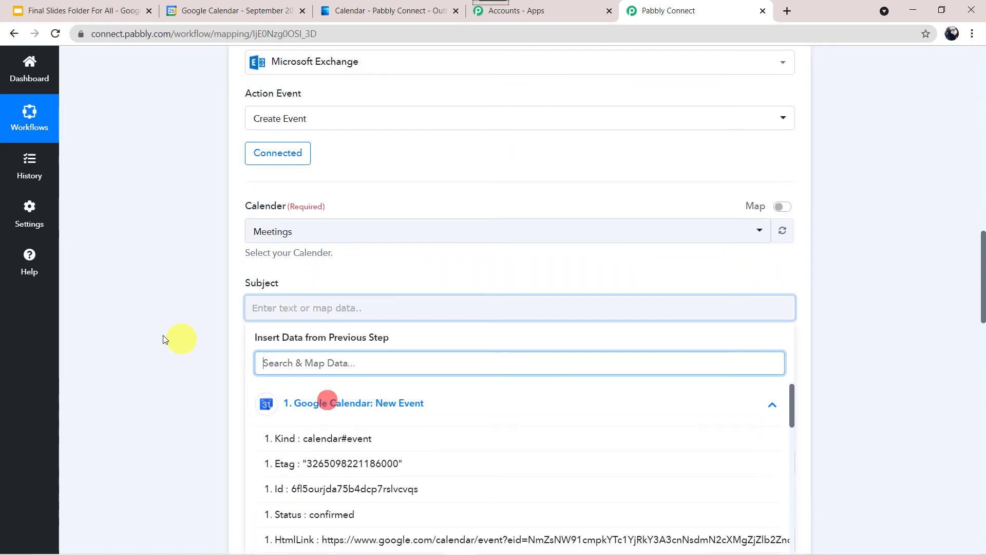
scroll(172, 330, down, 3)
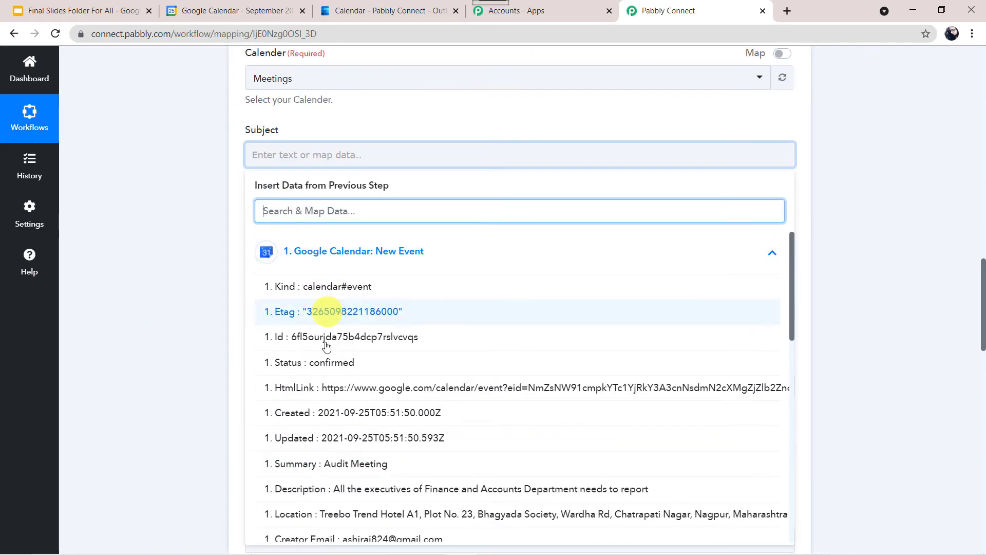
click(297, 464)
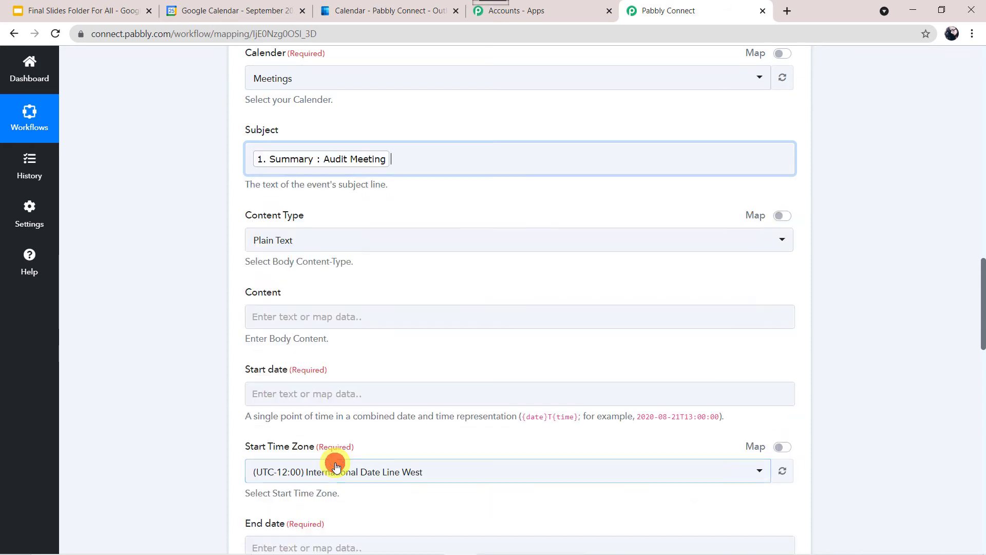
click(136, 257)
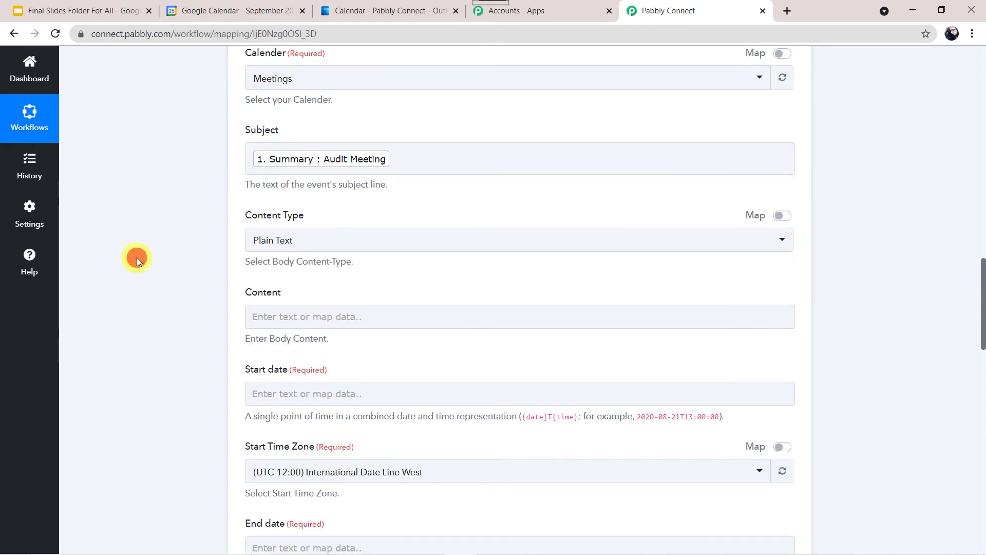
Select Plain Text as the content type of the event body
click(292, 240)
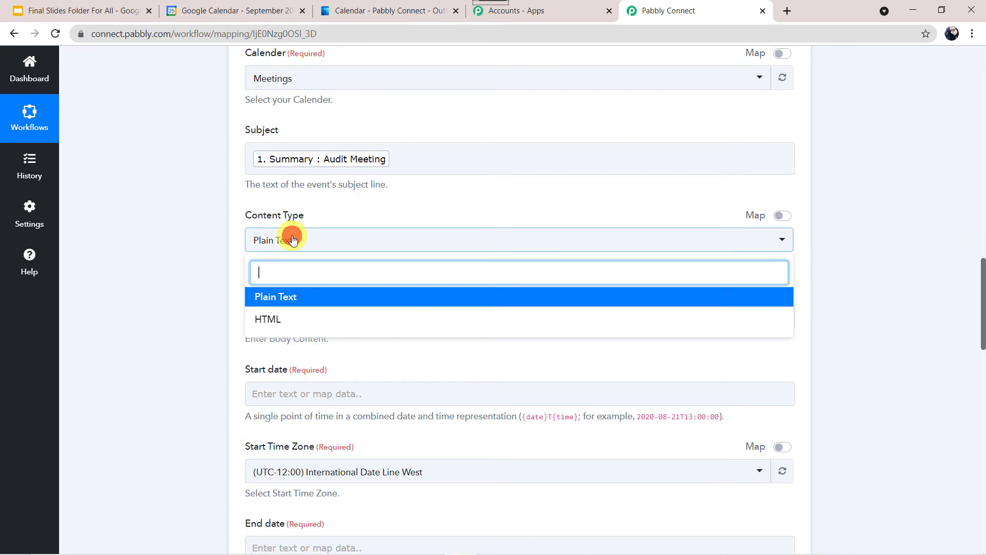
click(294, 302)
click(180, 322)
Review the full event description in the trigger's response and map the Google Calendar Description to the action's Content
click(269, 310)
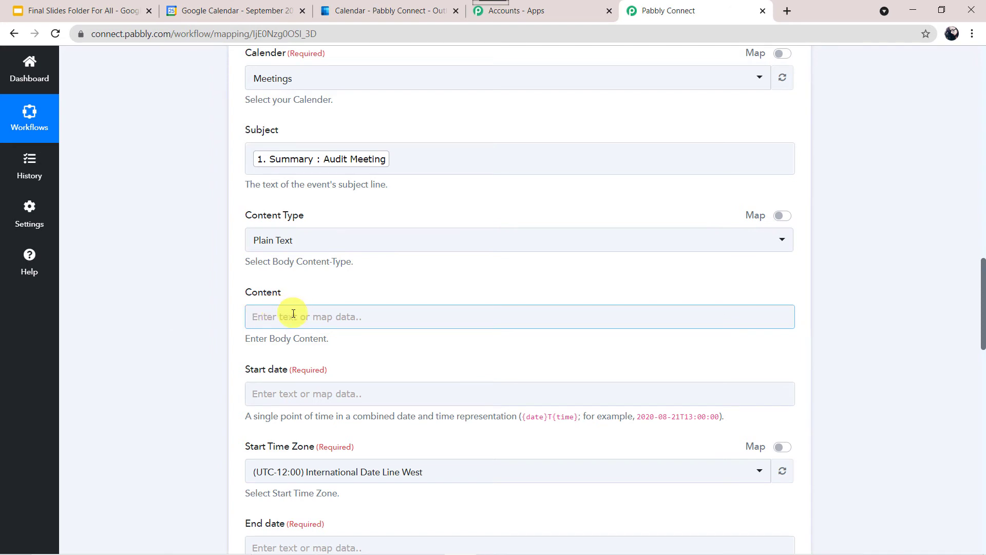
click(198, 318)
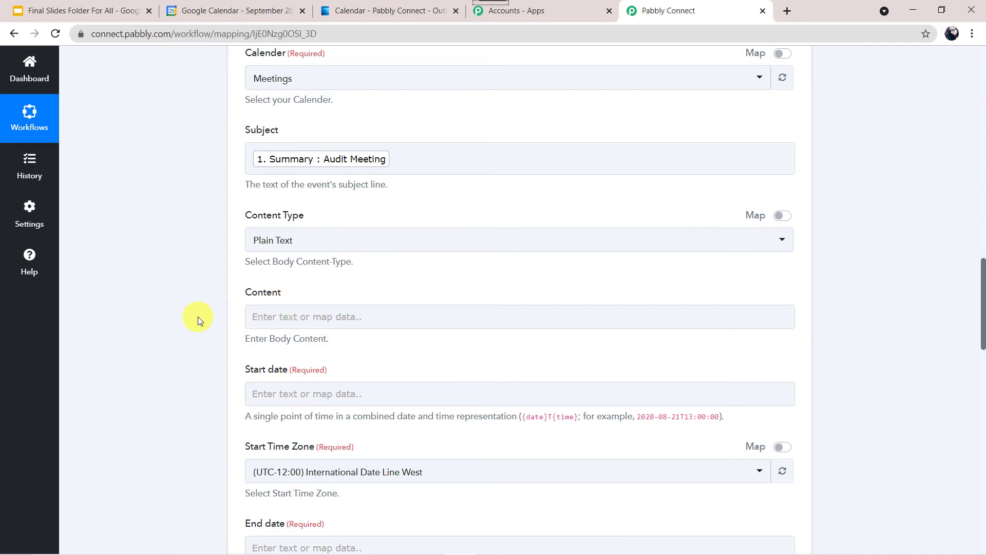
scroll(198, 317, up, 15)
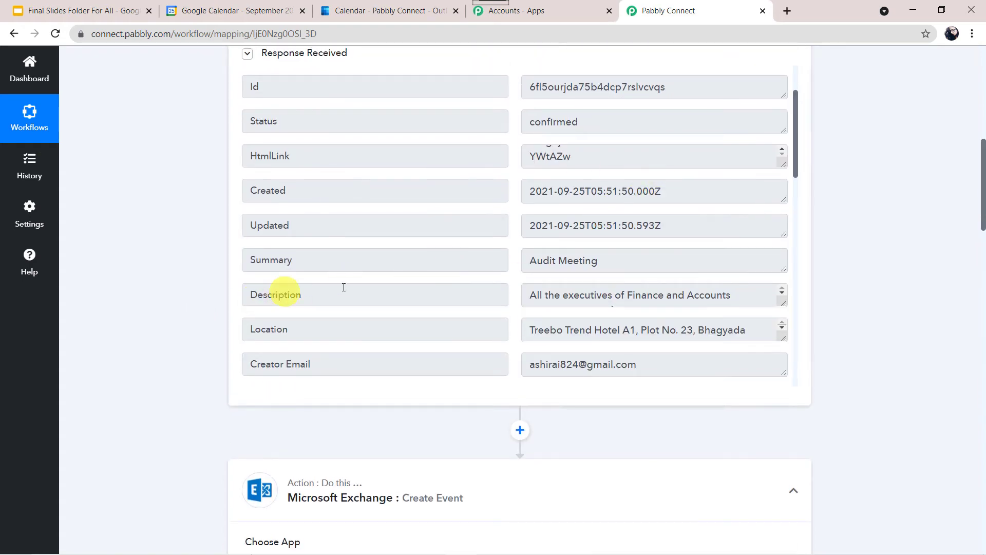
click(783, 297)
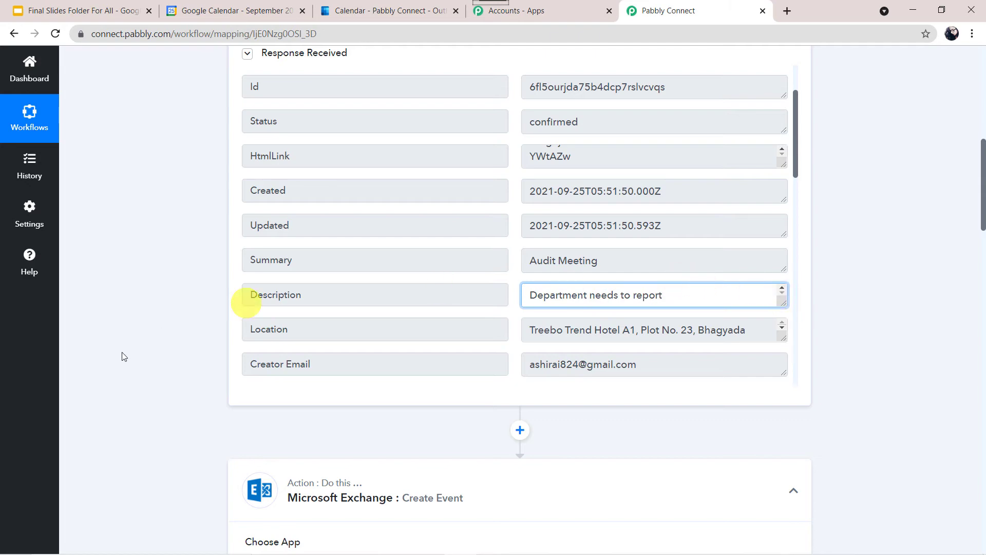
scroll(122, 458, down, 15)
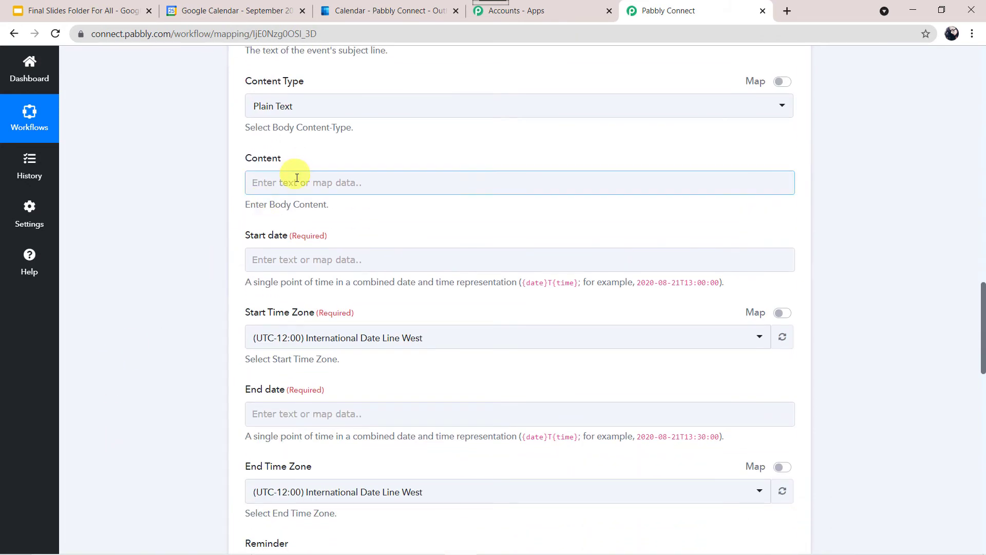
click(297, 178)
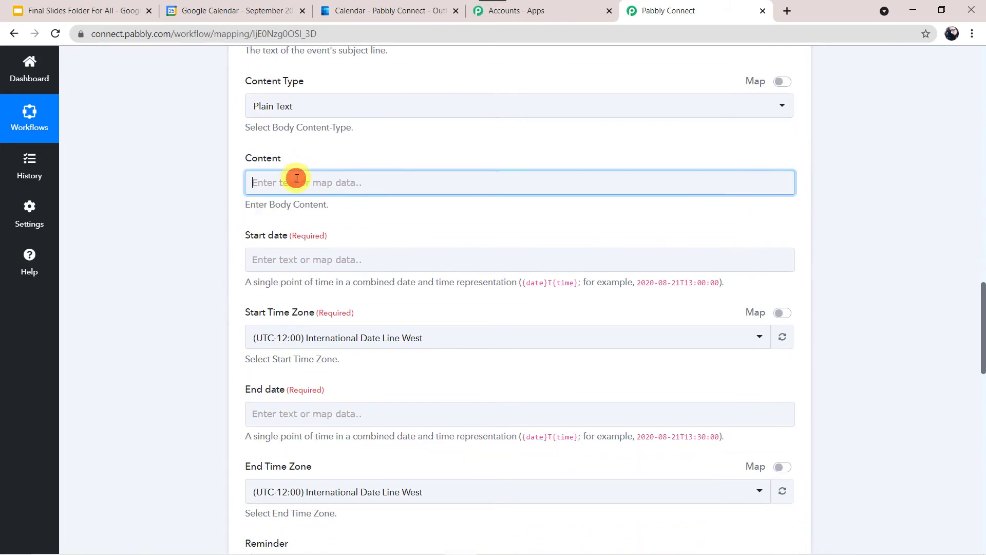
click(368, 281)
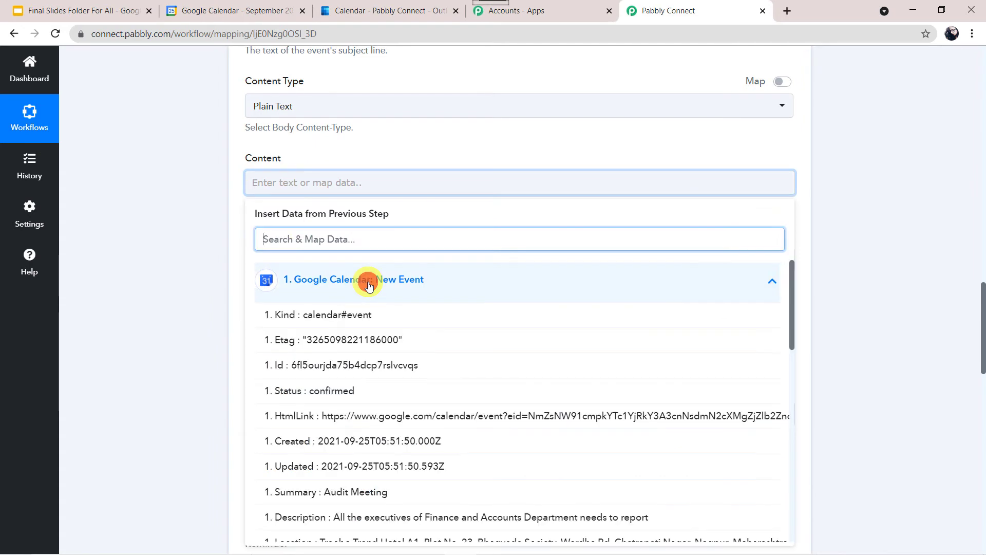
click(340, 516)
click(116, 306)
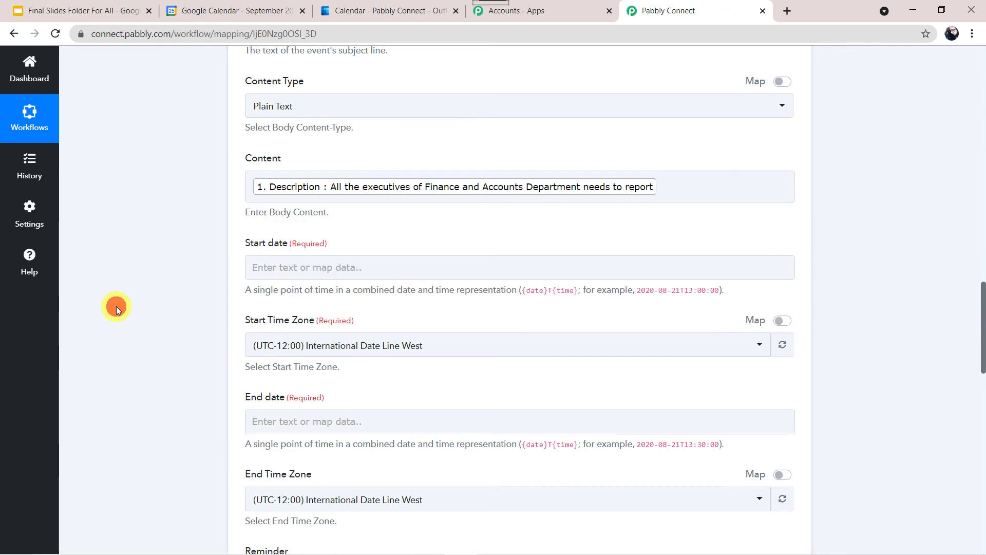
Check the trigger's response for the event's start time and map the Google Calendar Start DateTime to the action's Start date
scroll(116, 306, down, 3)
click(279, 120)
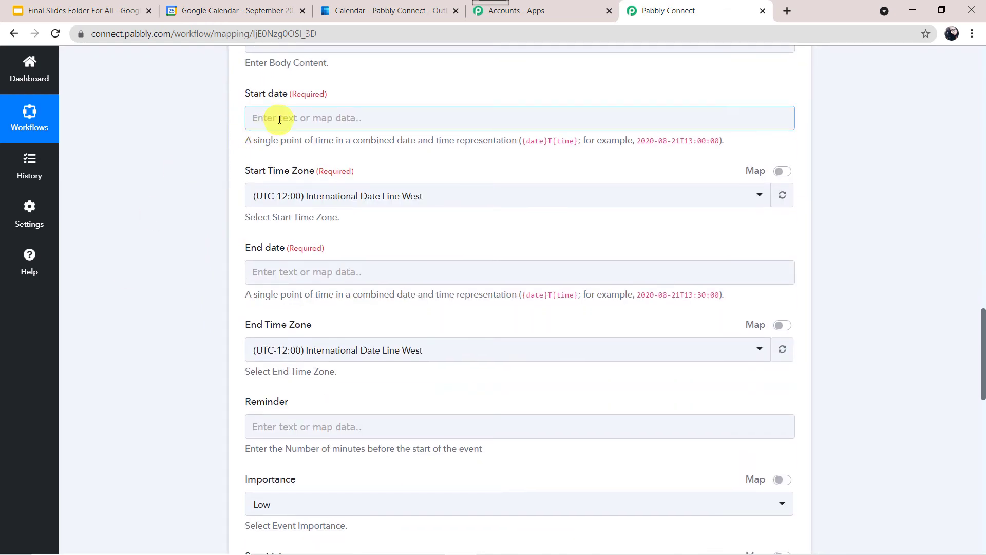
scroll(167, 144, up, 15)
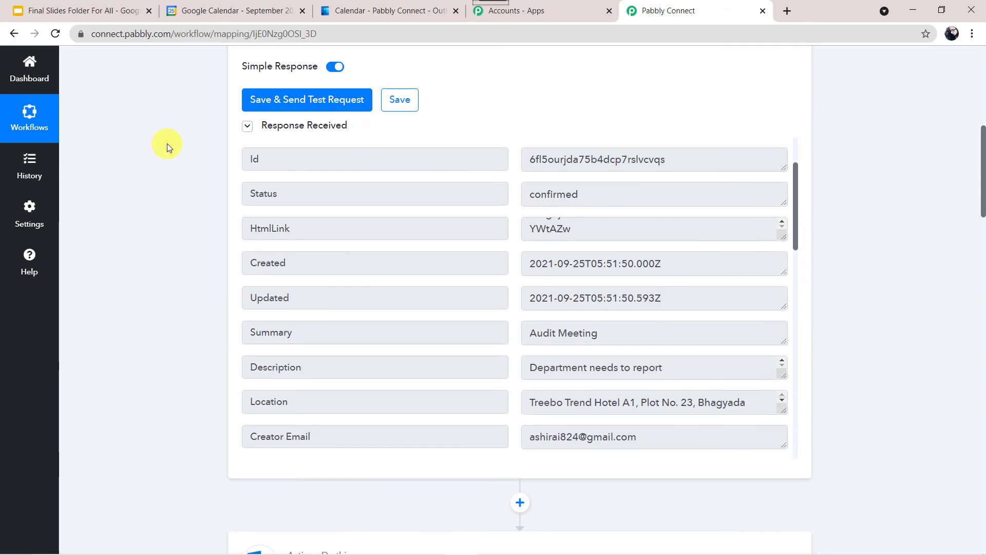
scroll(595, 347, down, 6)
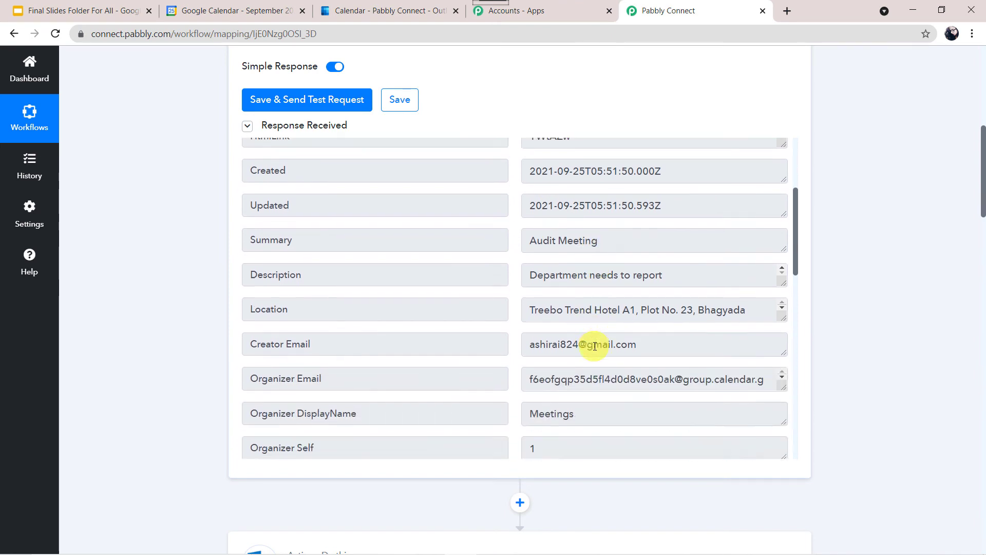
scroll(595, 346, down, 1)
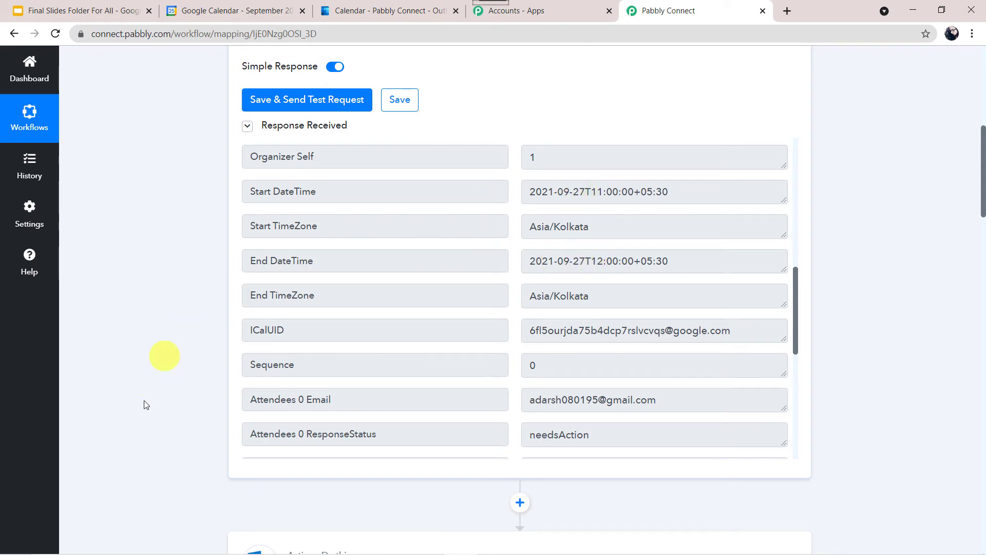
scroll(138, 450, down, 20)
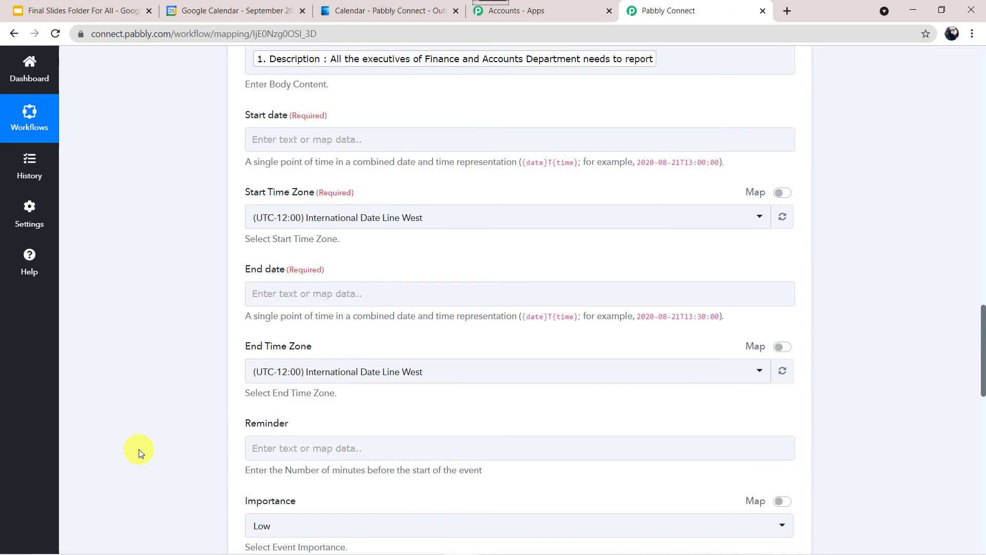
click(302, 129)
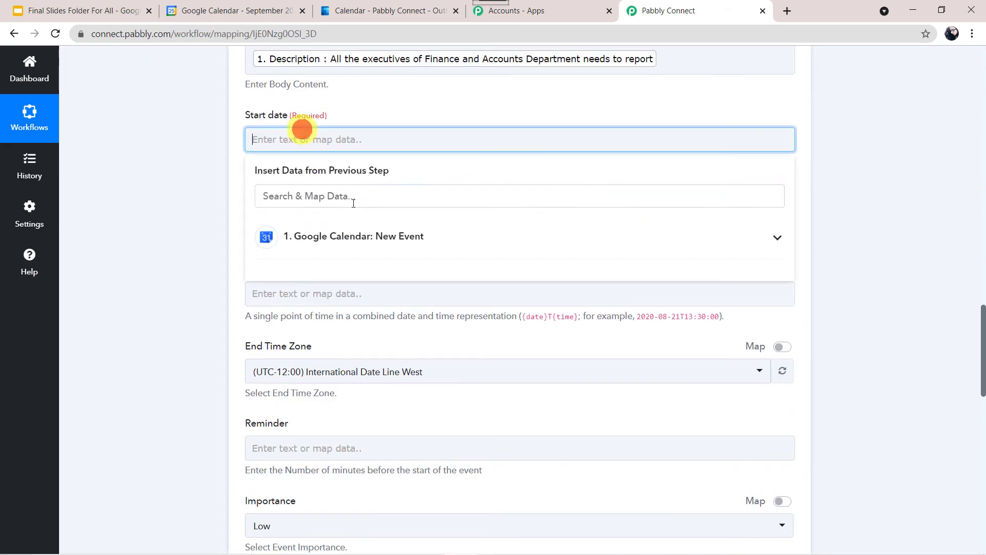
click(365, 237)
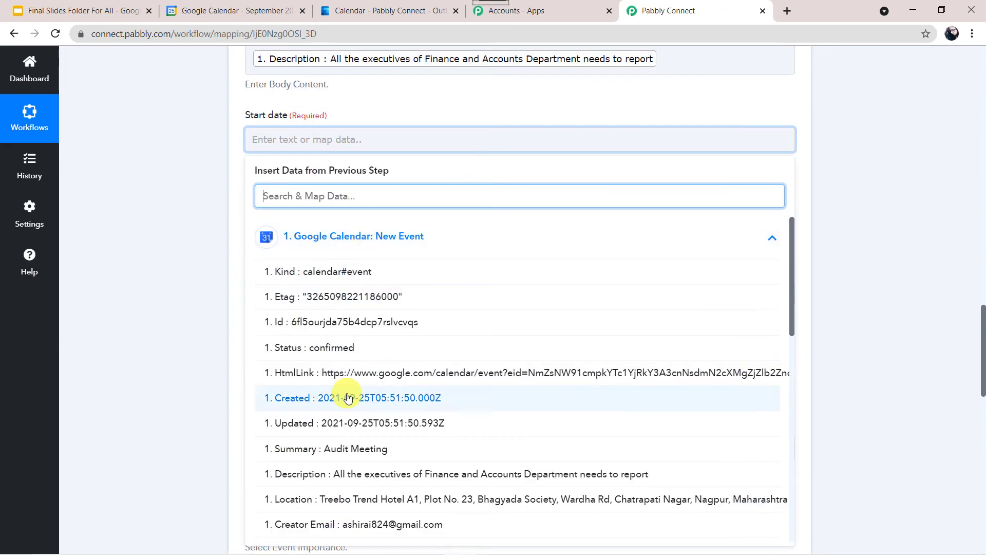
scroll(347, 398, down, 2)
scroll(347, 398, down, 2)
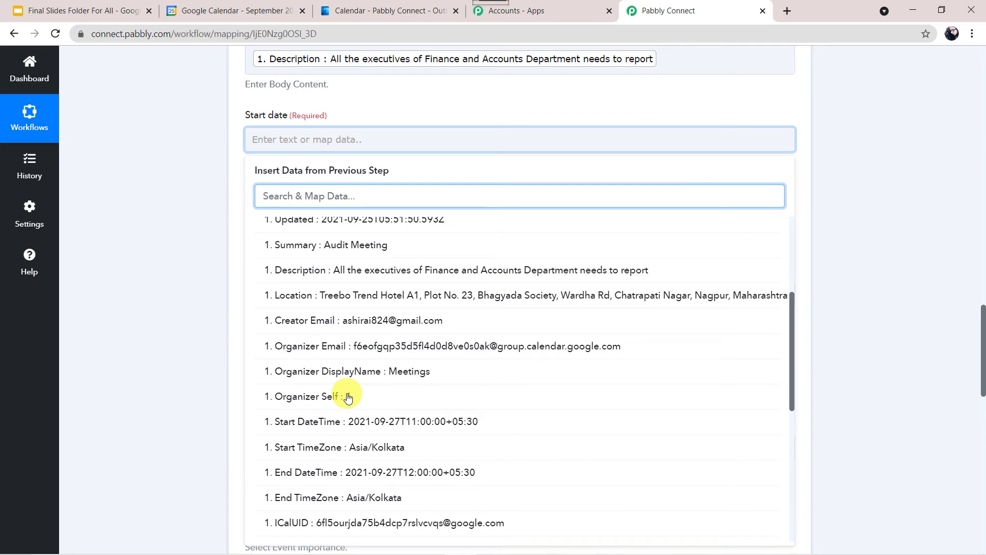
click(355, 423)
click(174, 330)
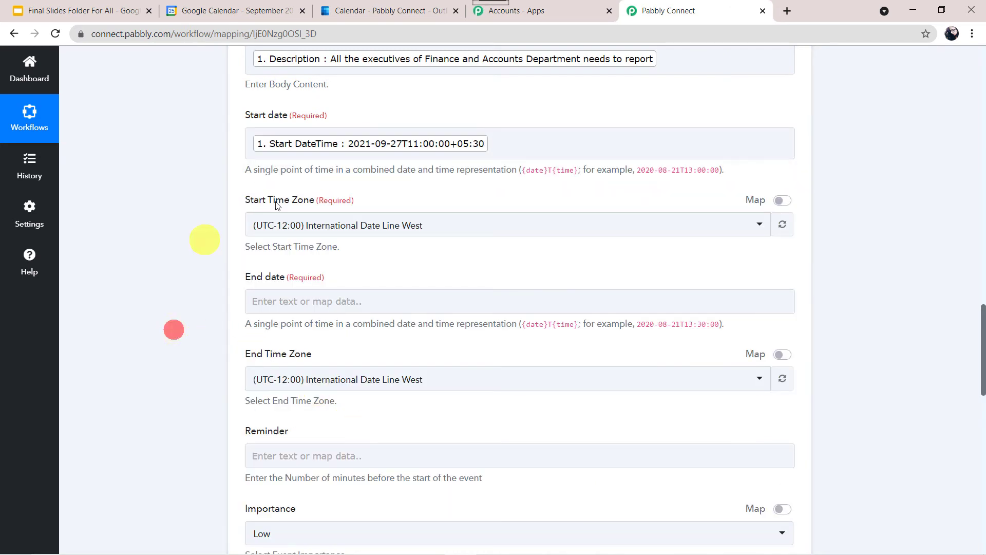
Set the Start Time Zone to (UTC+05:30) Chennai, Kolkata, Mumbai, New Delhi
click(362, 231)
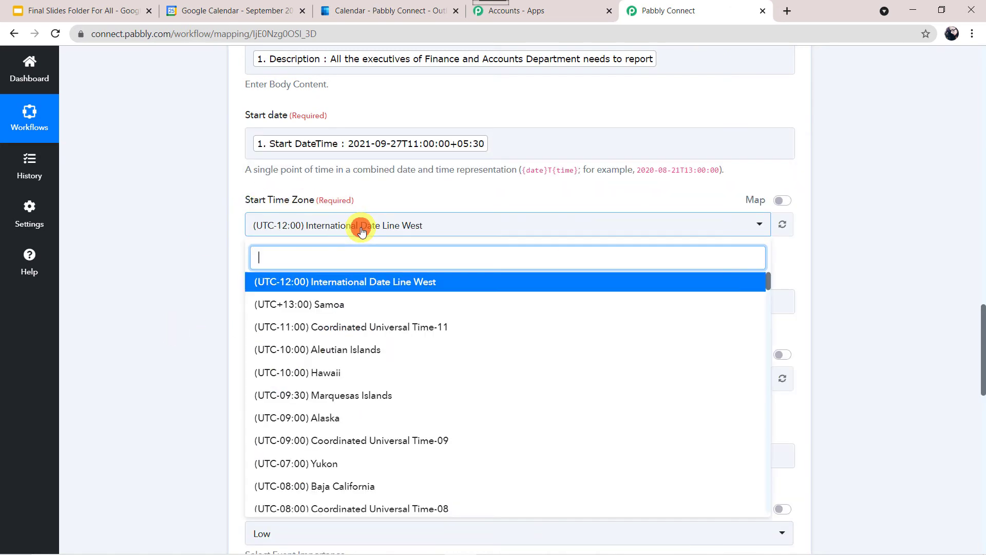
text(che)
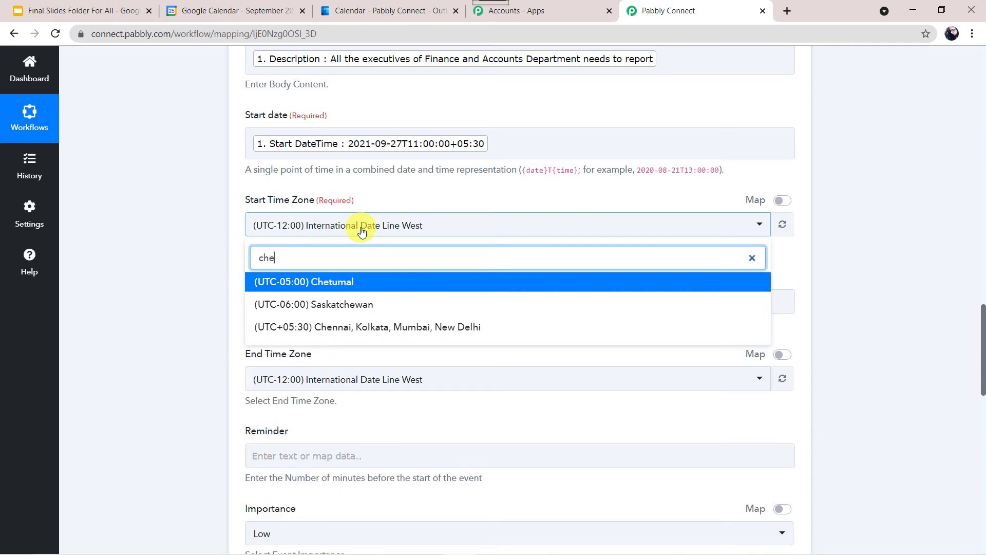
text(n)
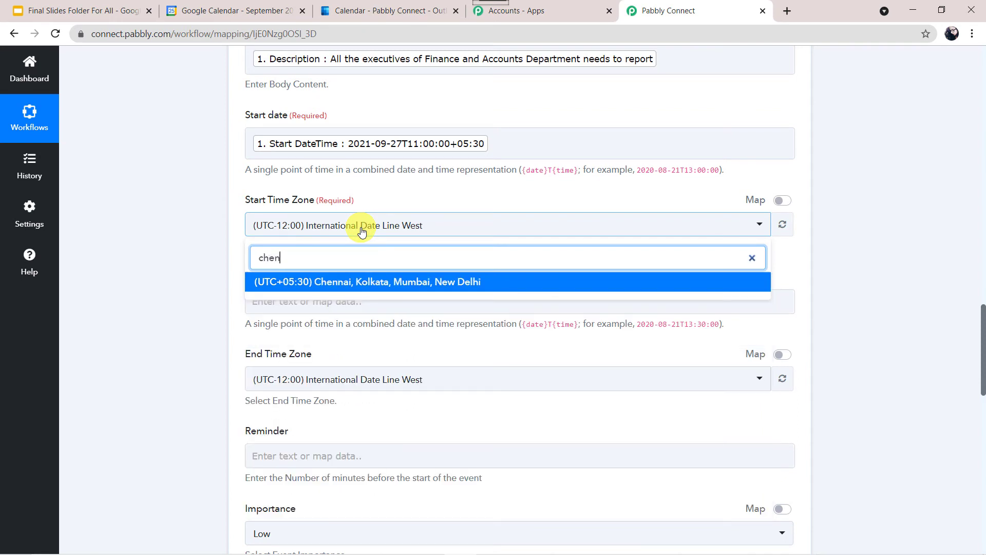
click(367, 283)
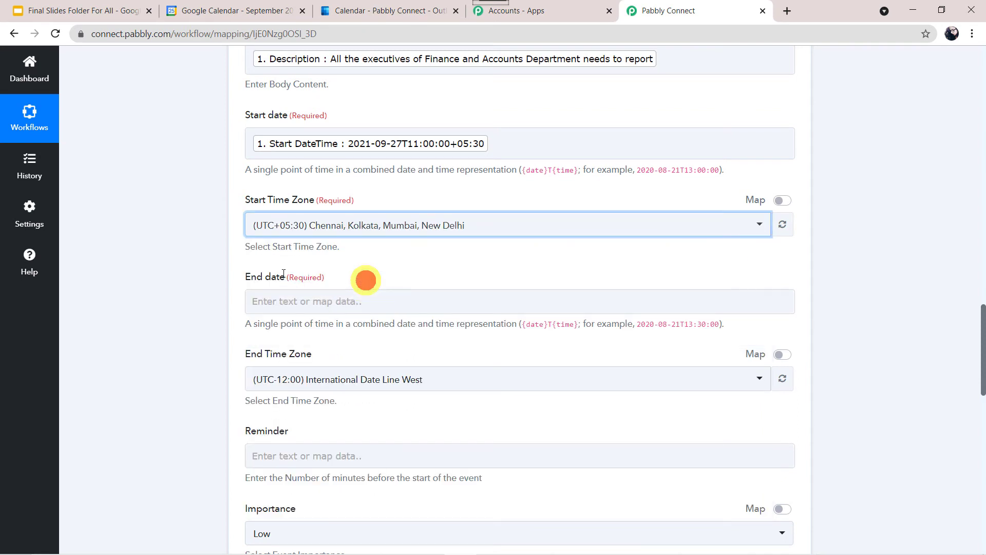
Map the Google Calendar End DateTime to the action's End date
click(299, 303)
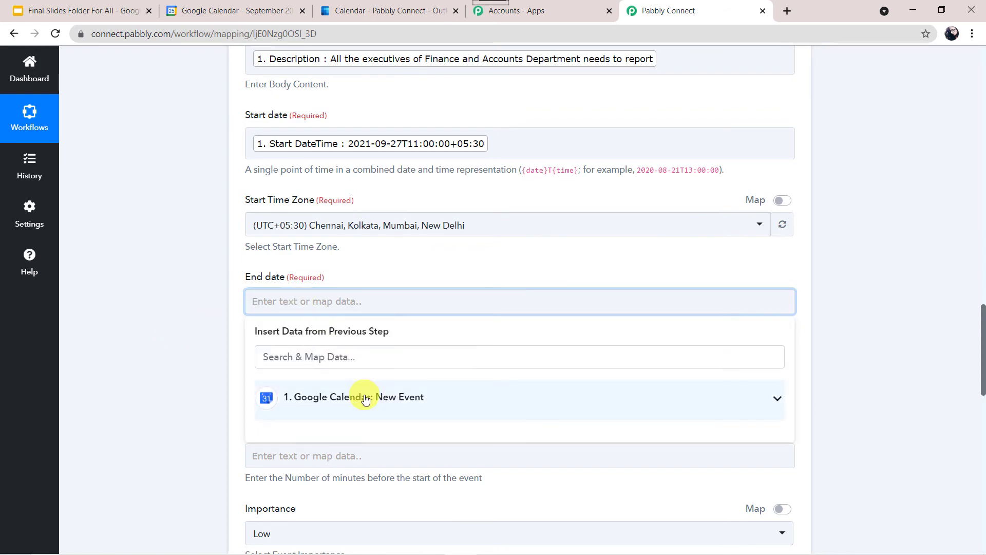
click(362, 398)
scroll(151, 373, down, 5)
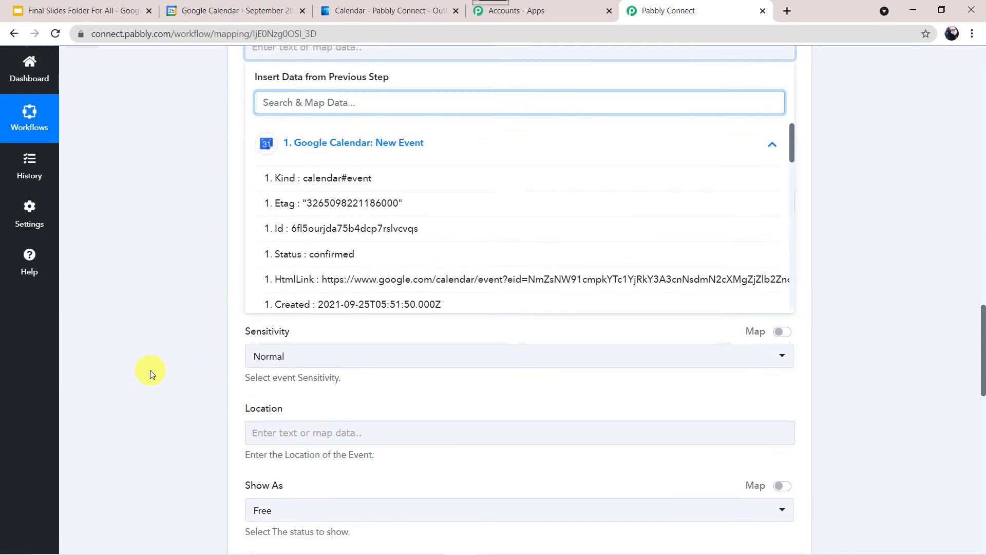
scroll(380, 355, down, 5)
scroll(382, 355, down, 5)
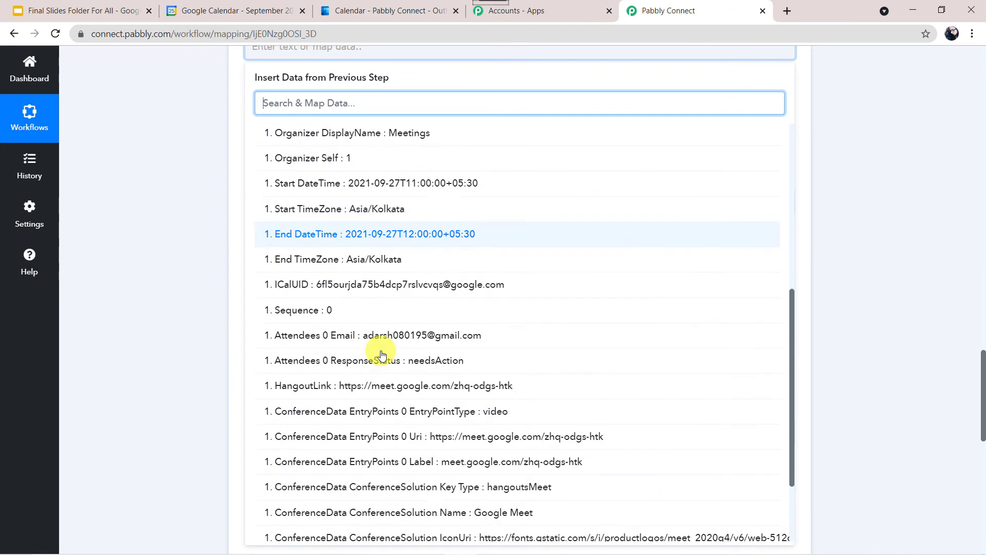
scroll(382, 355, up, 3)
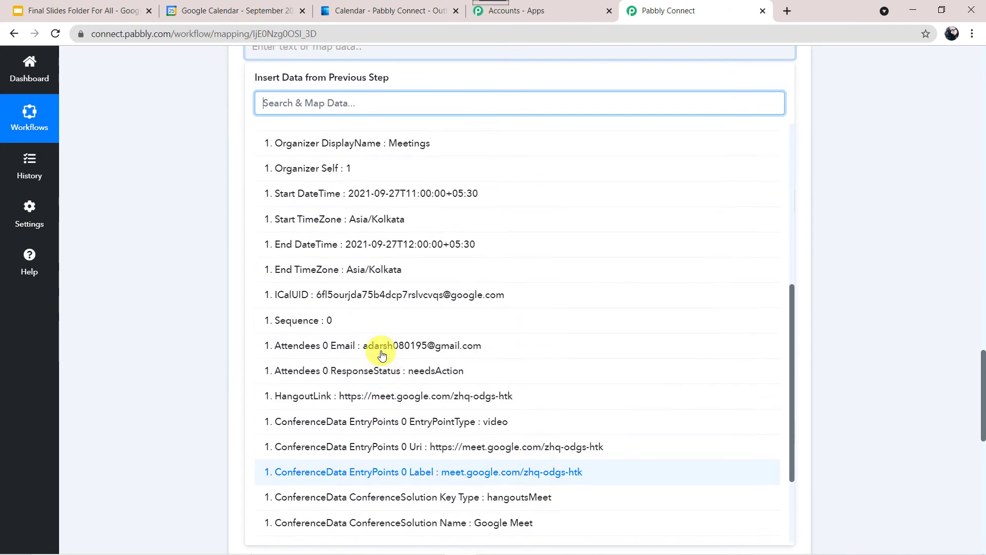
click(329, 245)
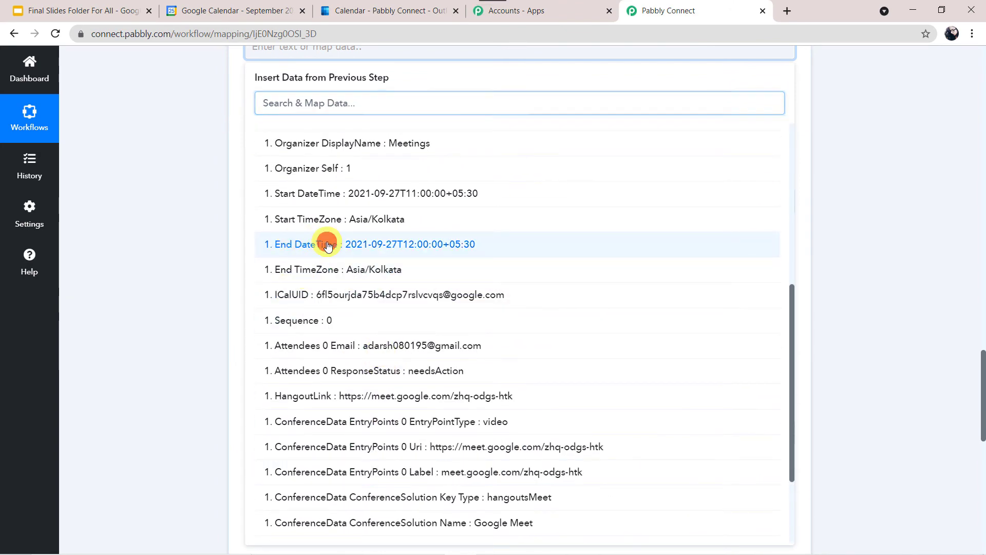
click(161, 217)
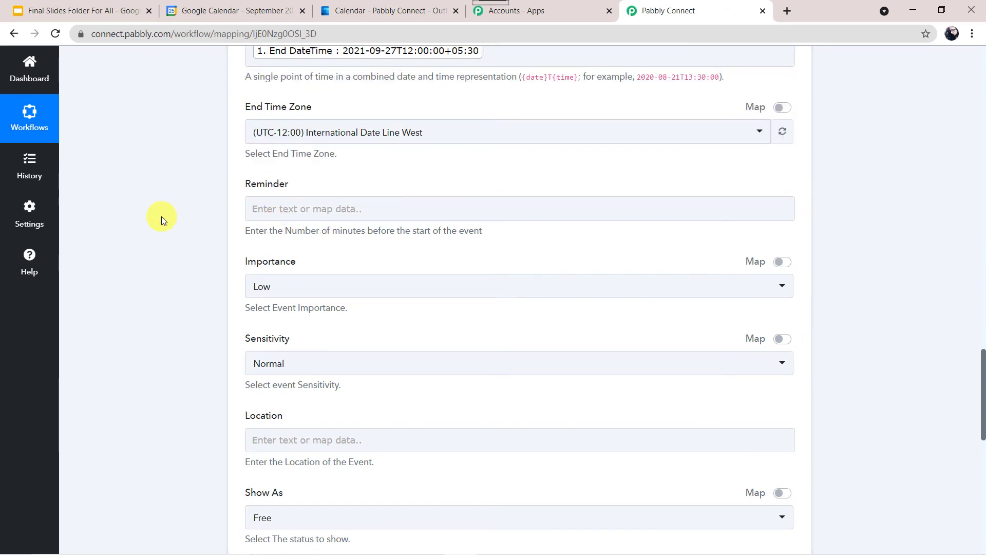
Set the End Time Zone to (UTC+05:30) Chennai, Kolkata, Mumbai, New Delhi and leave the Reminder blank
scroll(161, 217, up, 1)
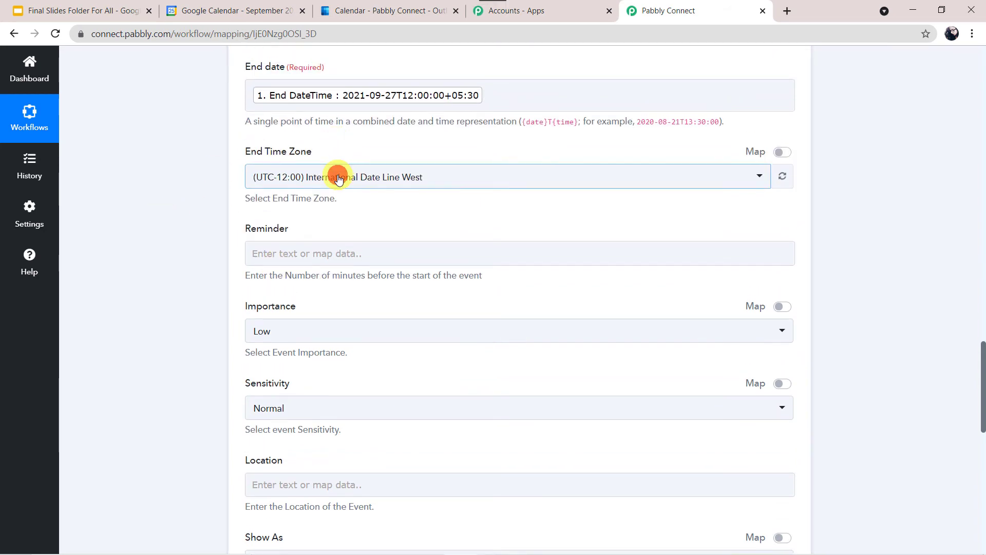
click(339, 178)
text(ch)
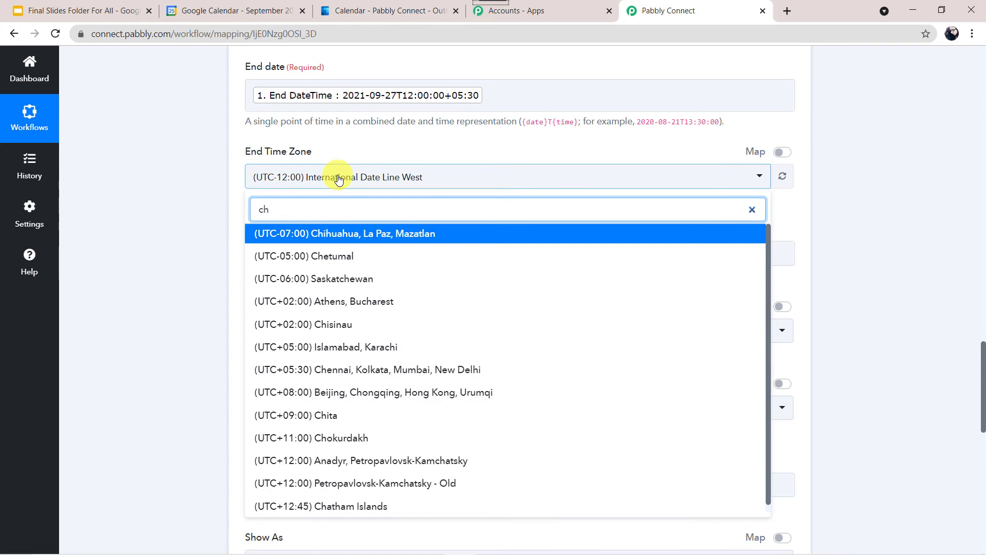
text(enn)
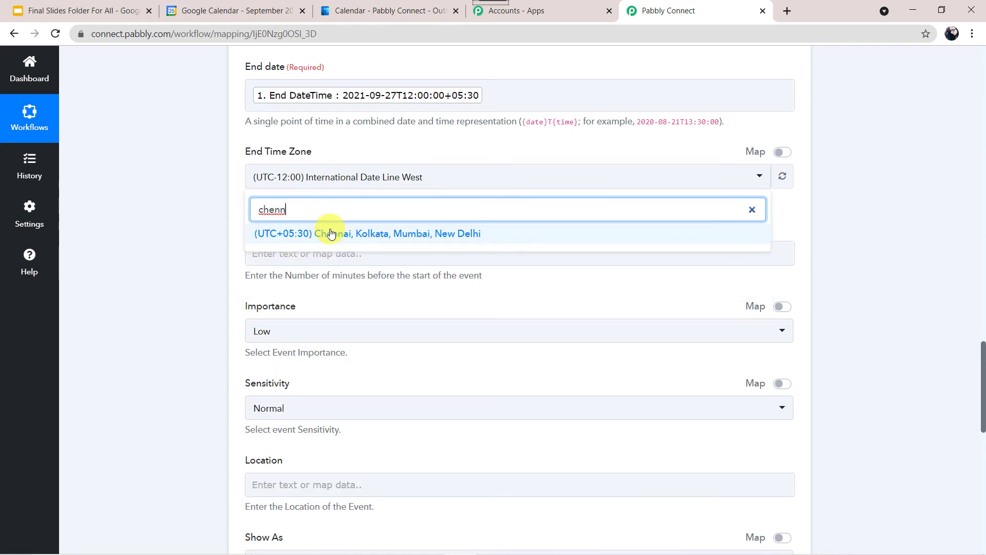
click(331, 234)
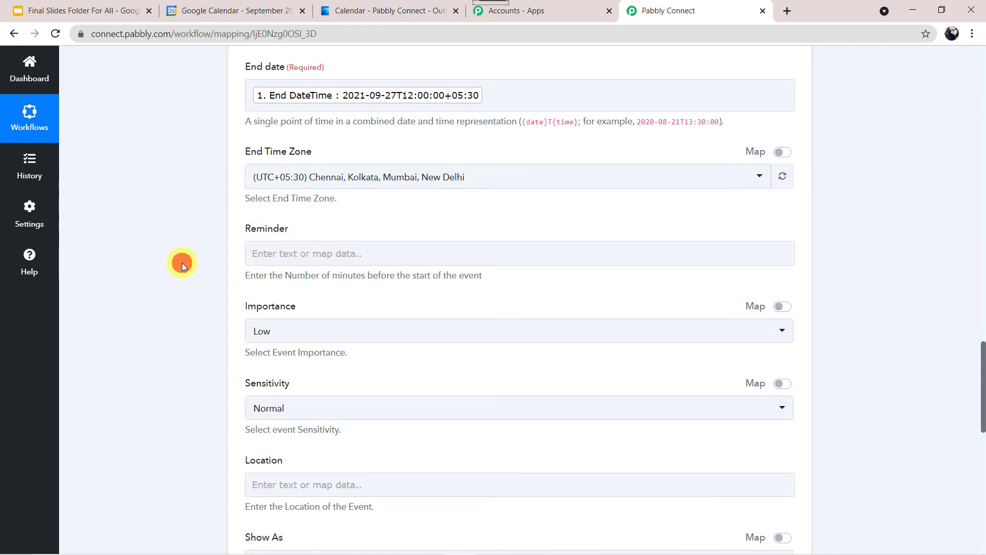
click(309, 263)
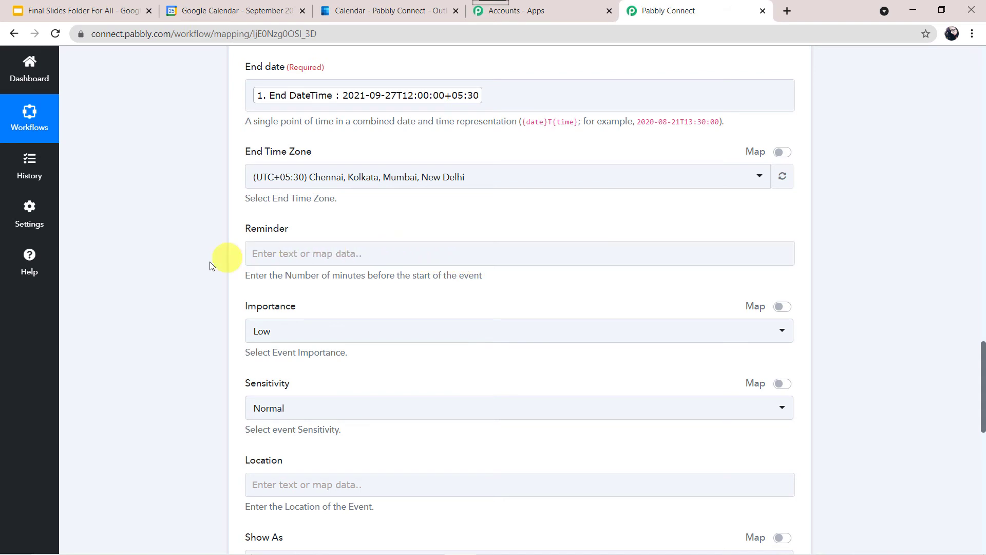
Set the event's Importance to Normal and select Normal as its Sensitivity
scroll(168, 337, down, 2)
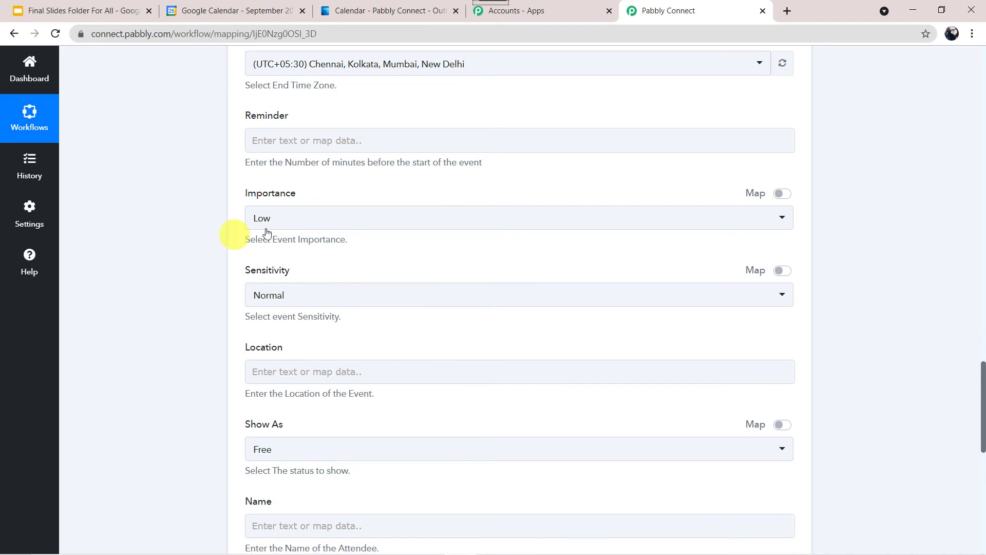
click(394, 219)
click(308, 298)
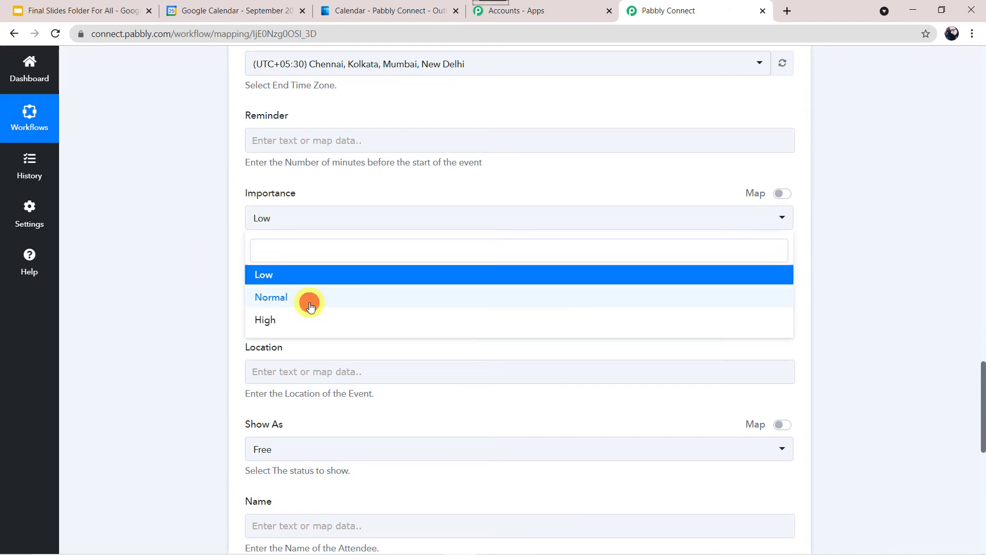
scroll(184, 325, down, 2)
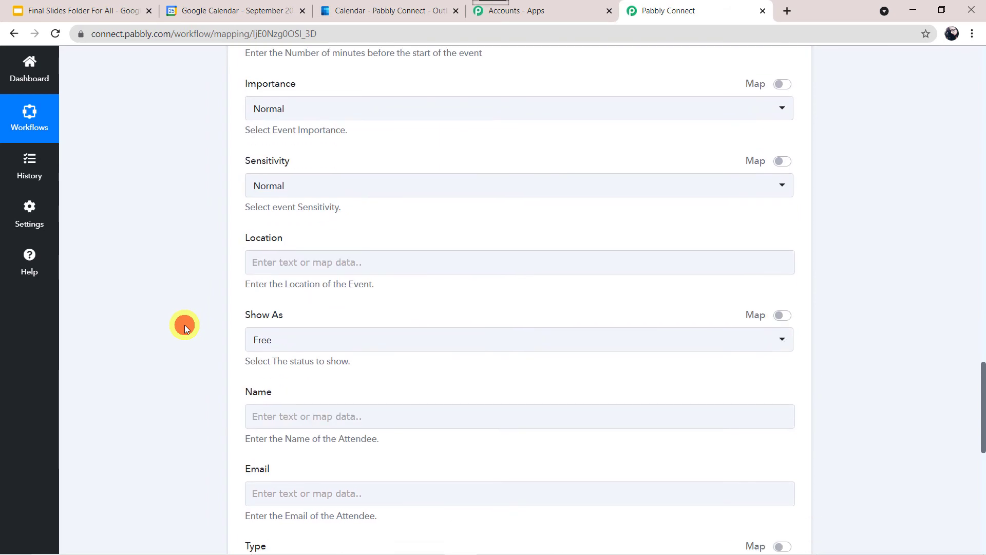
click(393, 184)
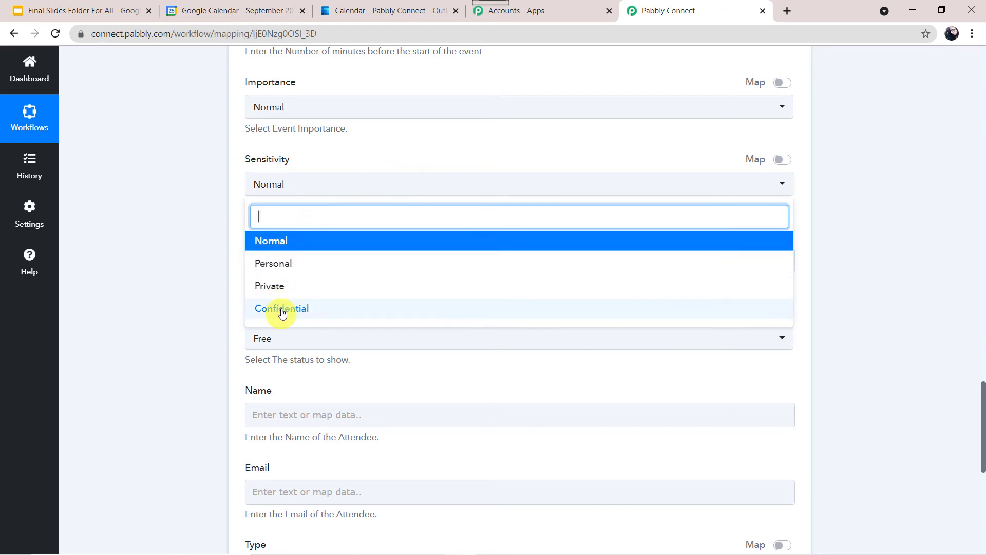
click(299, 242)
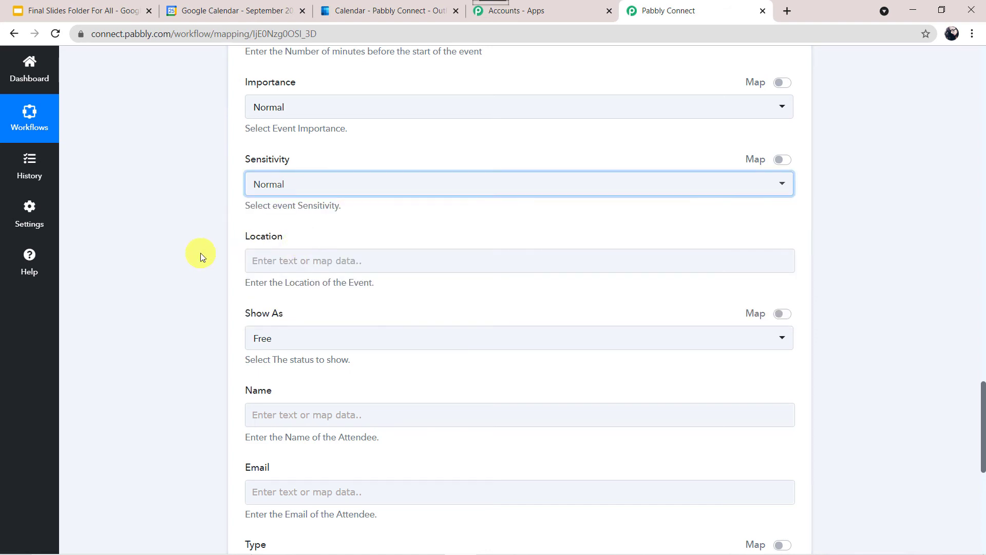
Map the Google Calendar Location to the action's Location
click(326, 262)
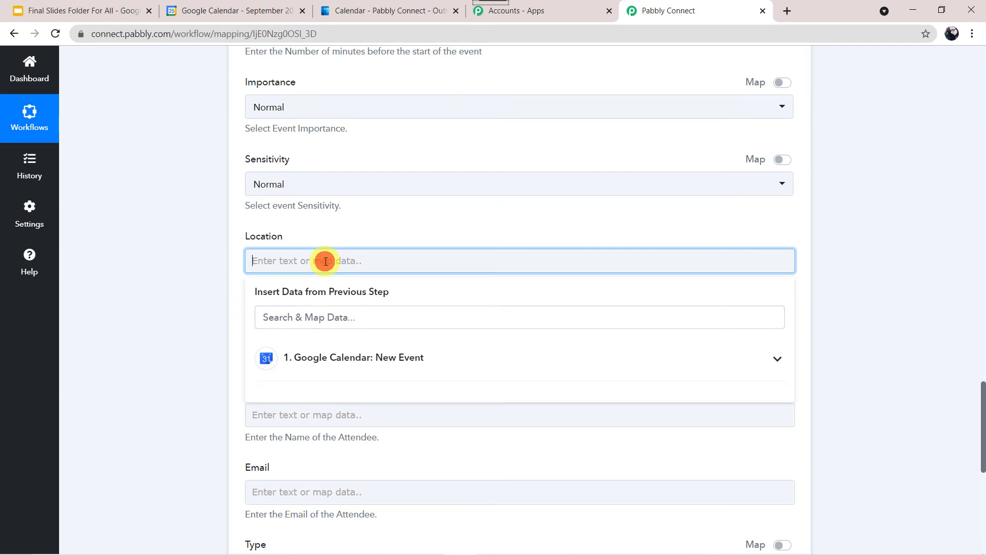
click(342, 365)
scroll(152, 301, down, 5)
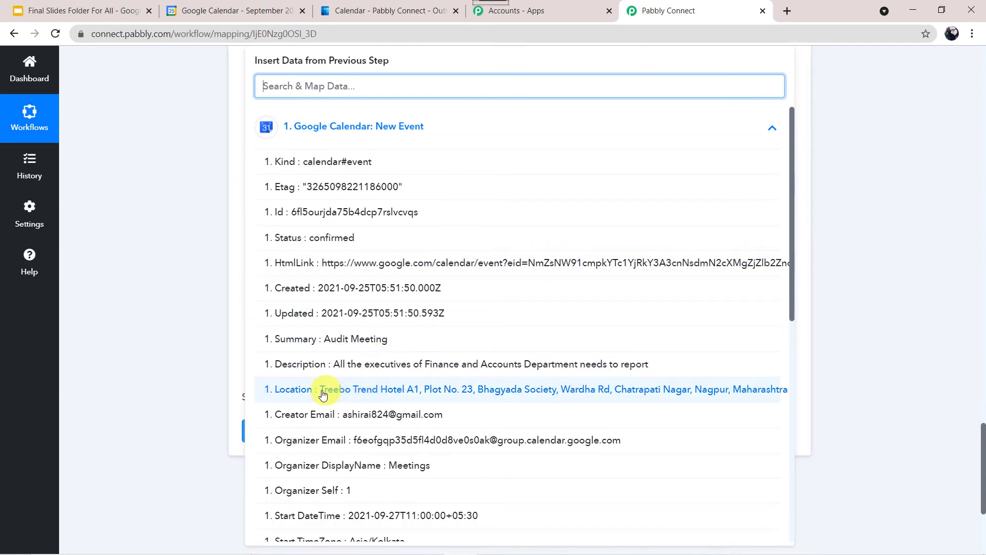
click(380, 389)
click(110, 300)
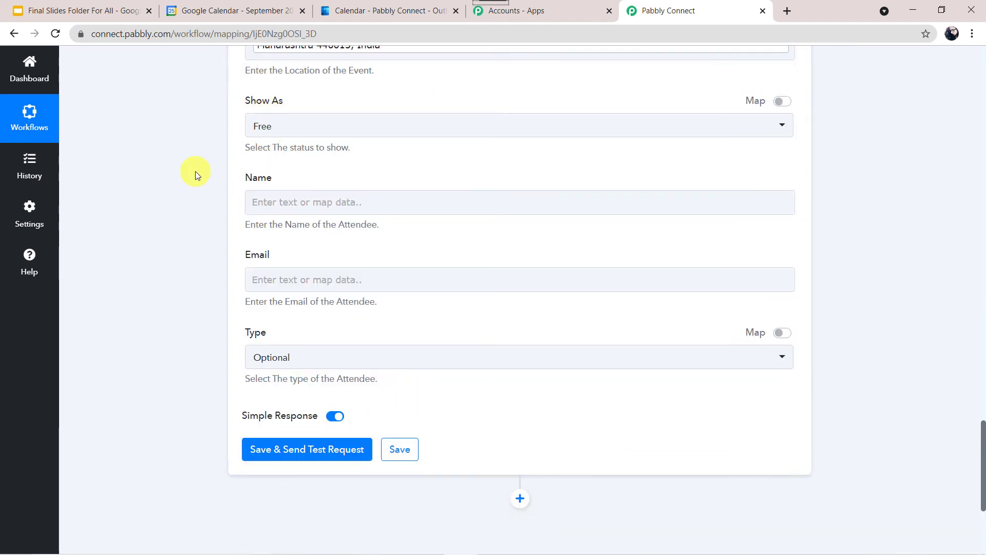
Set the event's Show As status to Free and leave the attendee Name blank
scroll(195, 174, up, 1)
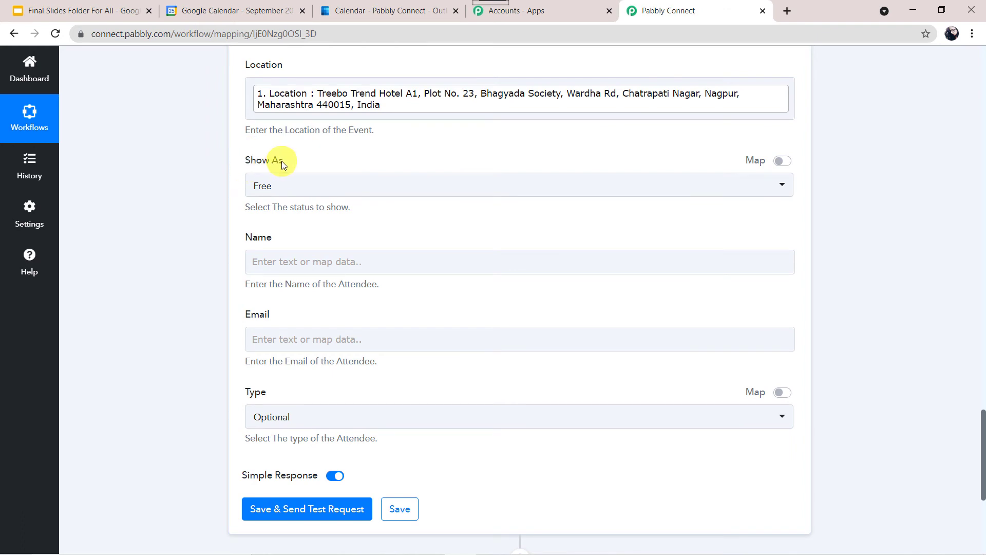
click(263, 182)
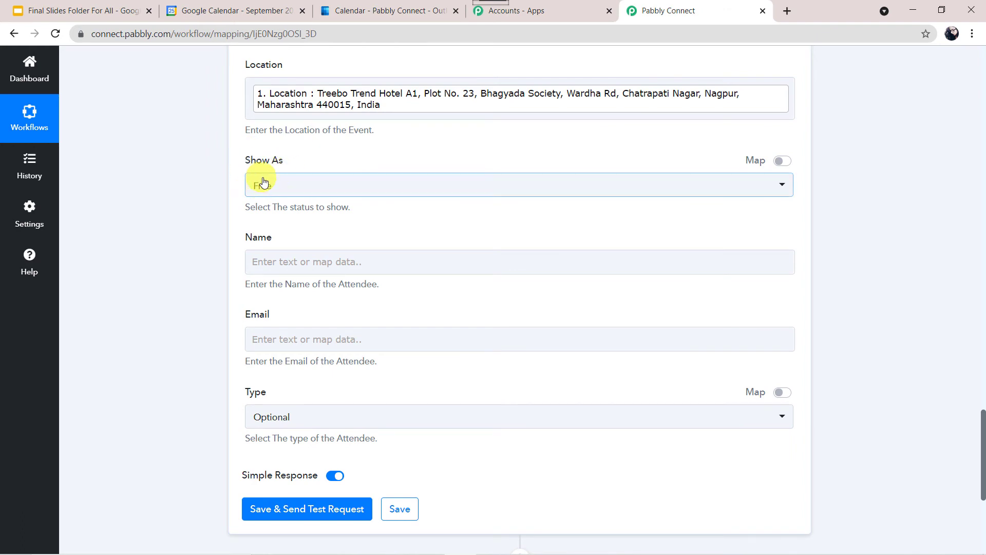
click(348, 190)
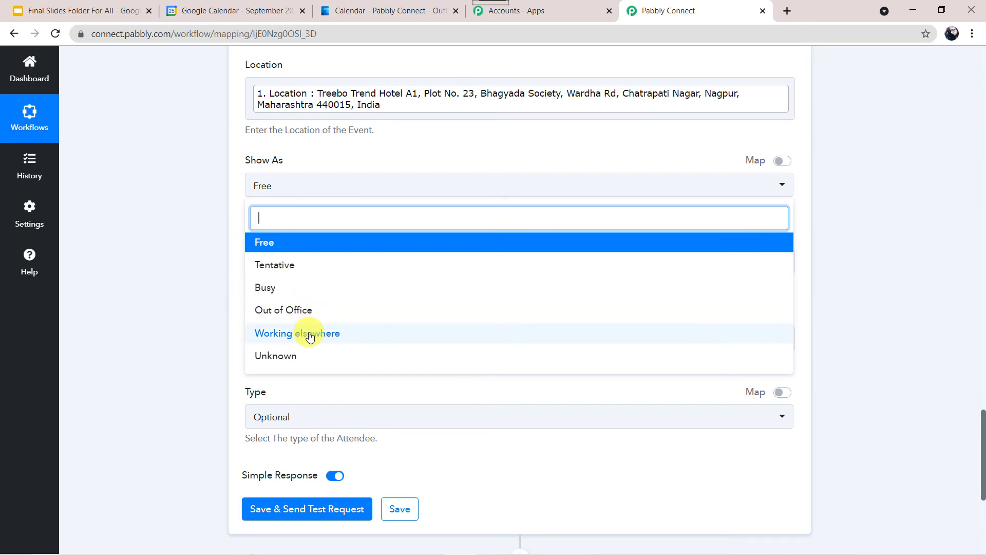
click(268, 248)
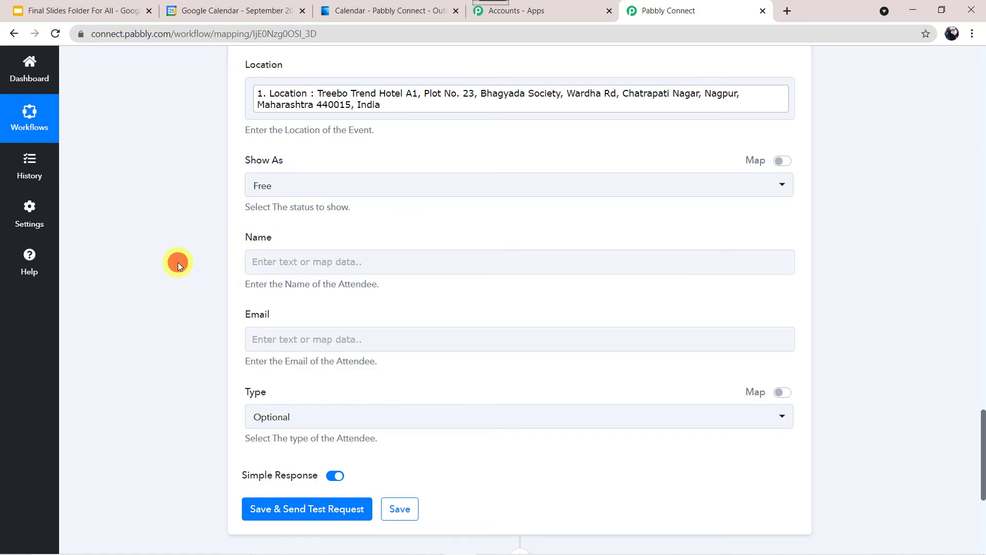
click(266, 250)
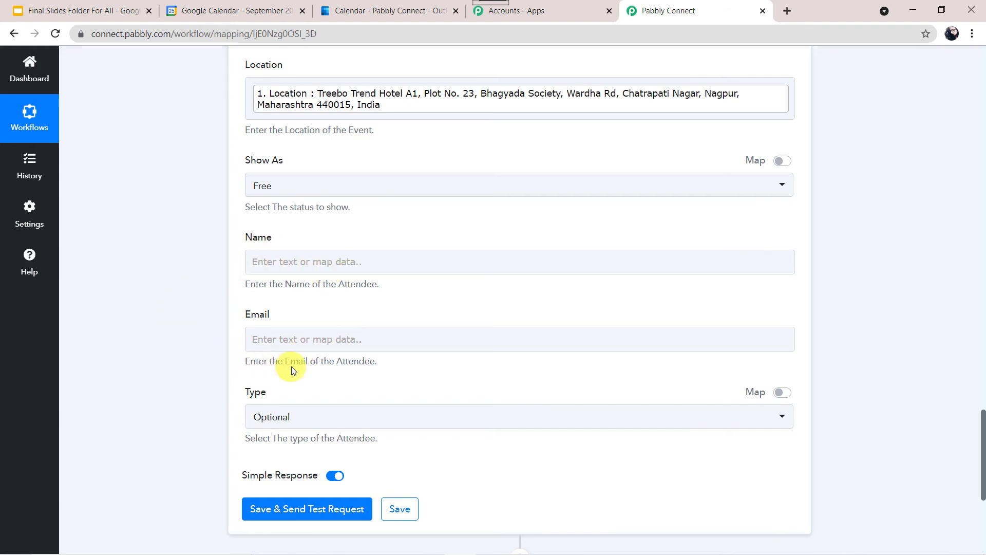
Map the Google Calendar Attendees 0 Email to the action's attendee Email
click(349, 341)
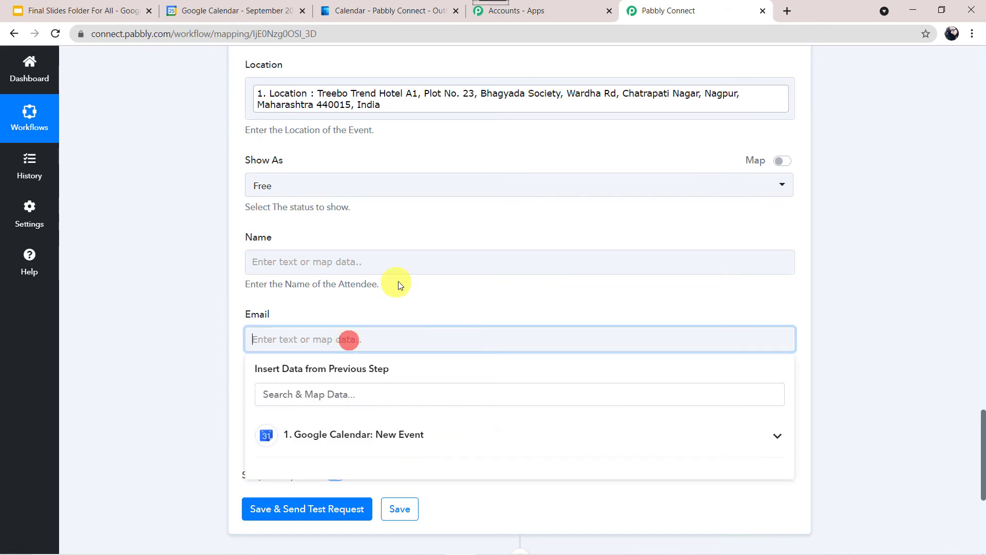
scroll(412, 272, down, 4)
click(398, 239)
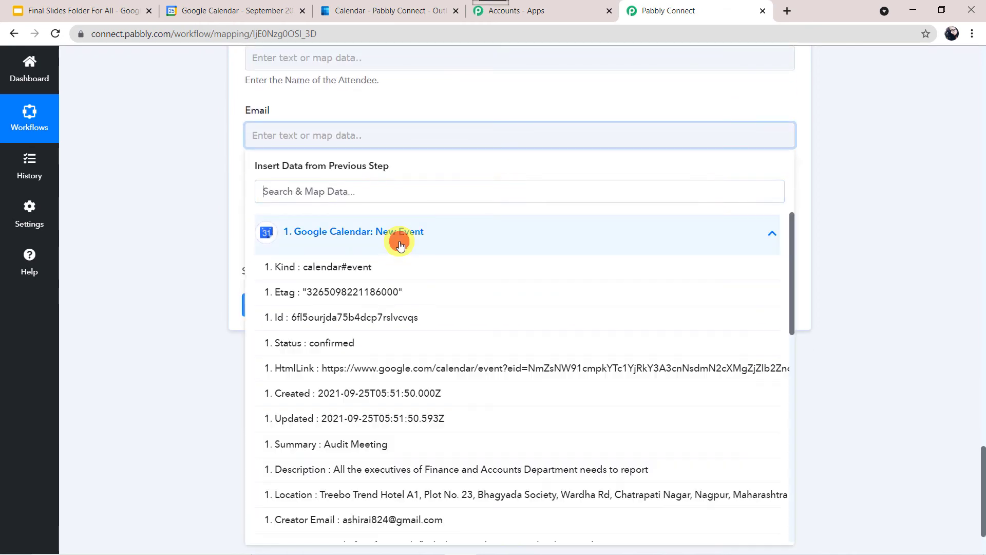
scroll(417, 466, down, 7)
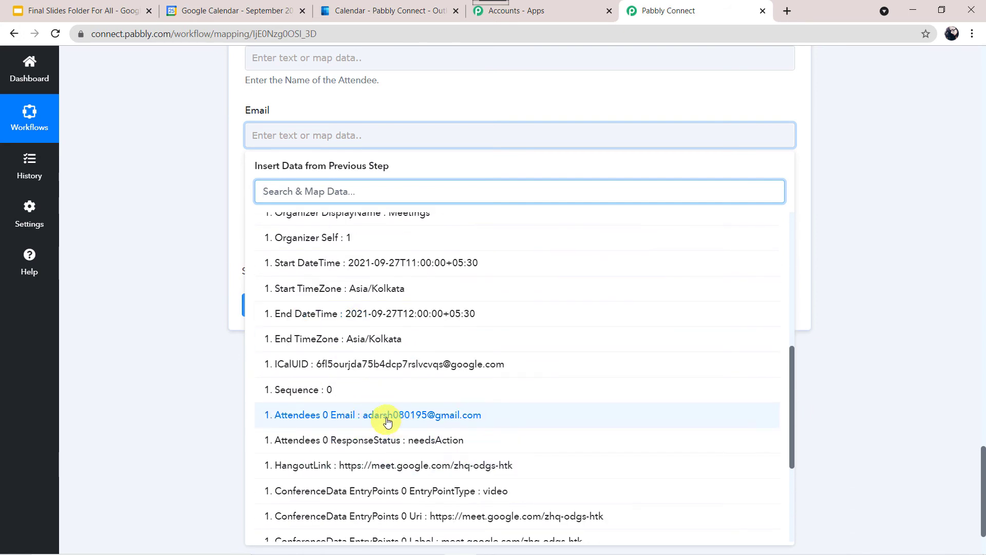
click(429, 420)
click(174, 318)
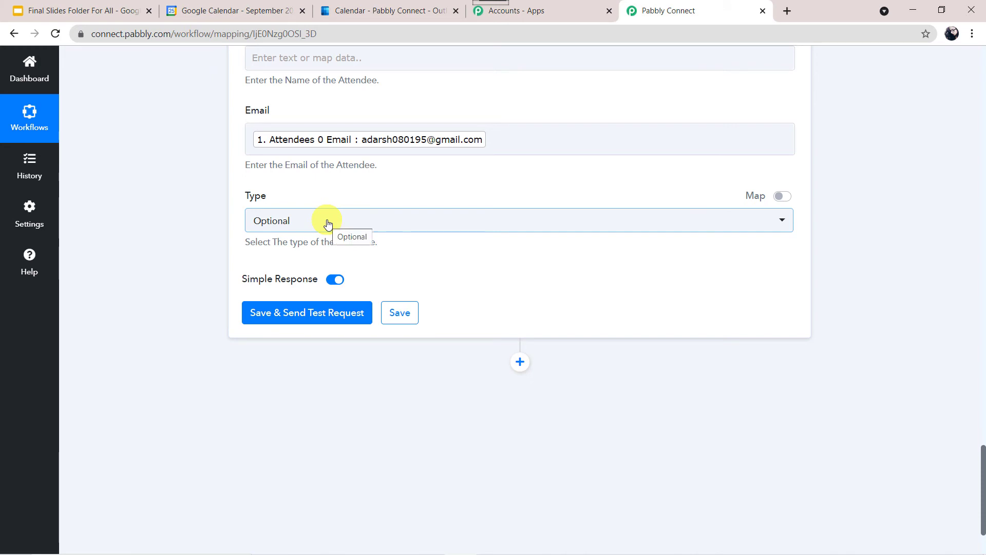
Set the attendee Type to Required, then save the action and send a test request
click(328, 225)
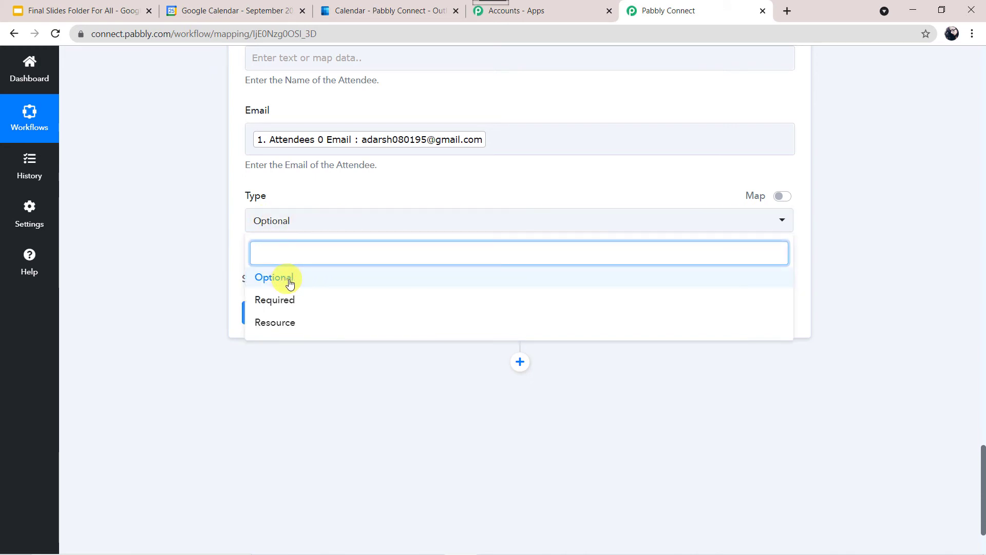
click(304, 303)
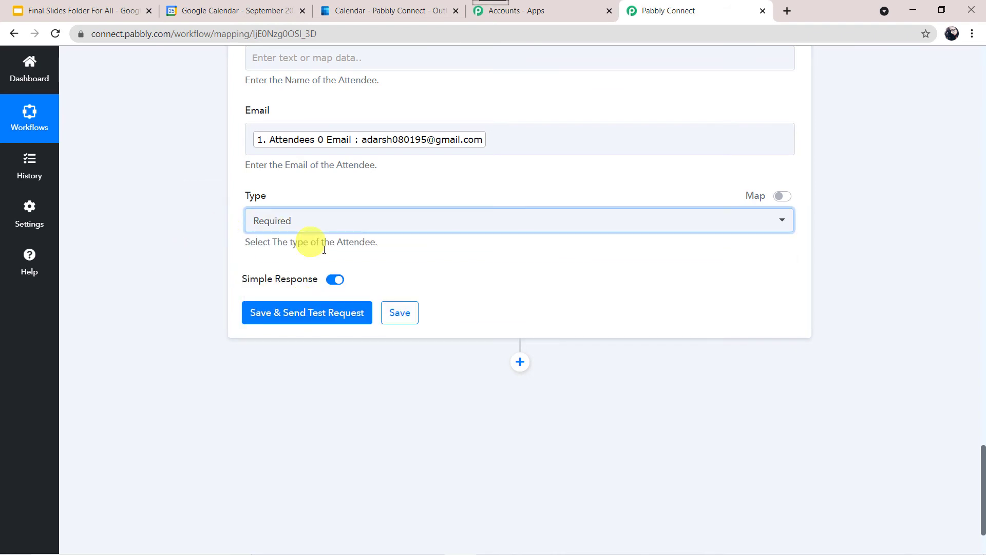
click(280, 319)
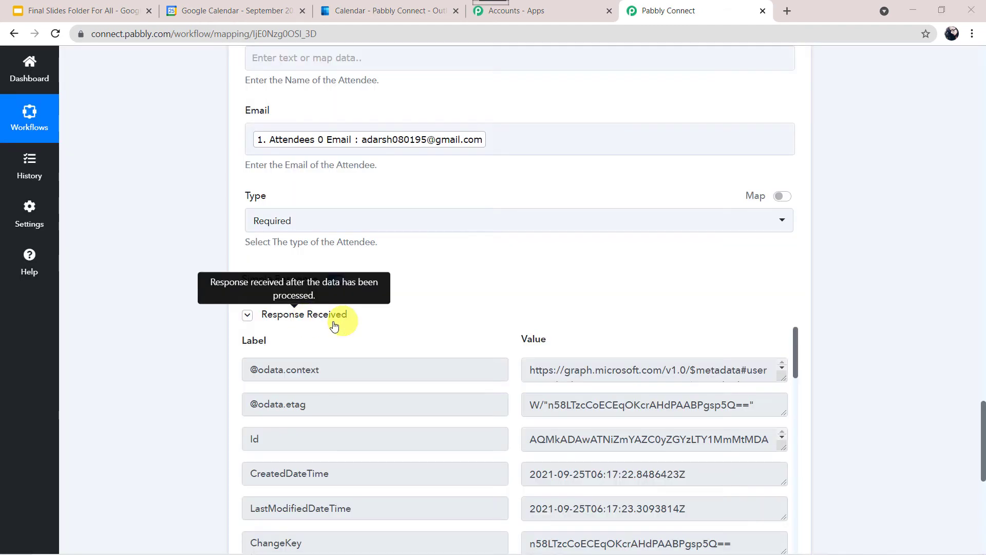
scroll(146, 411, down, 4)
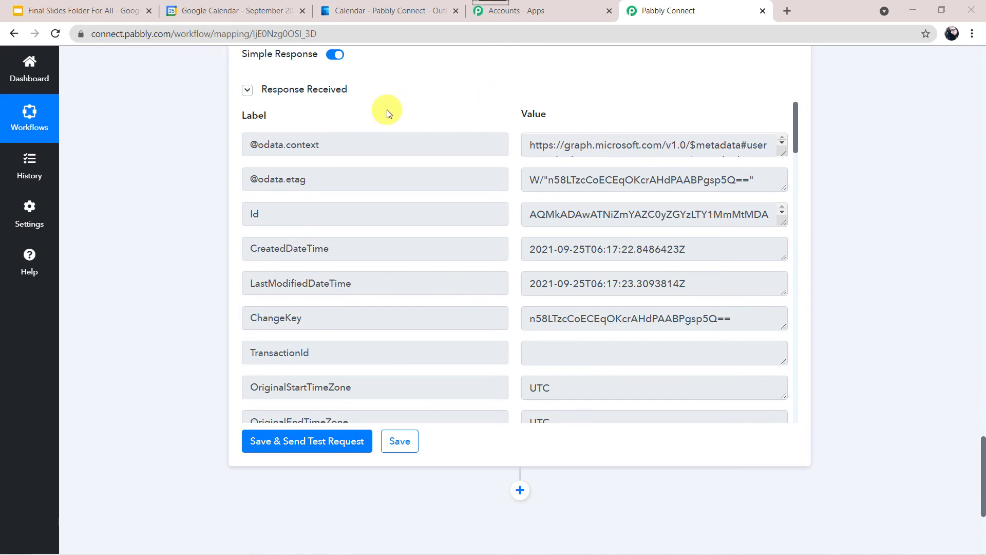
Check the Outlook calendar for the Audit Meeting on September 27 and return to the Pabbly Connect workflow
click(406, 14)
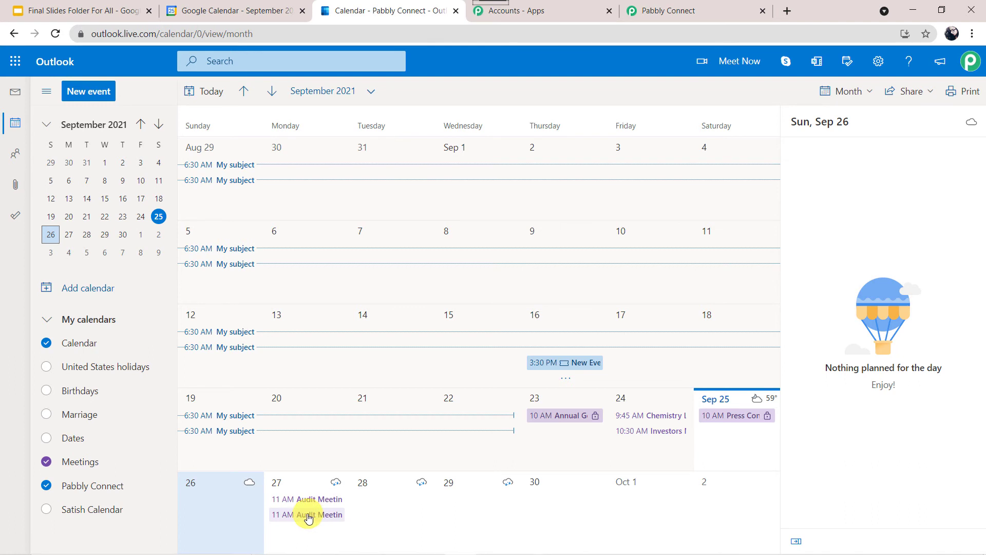
mouse_move(315, 517)
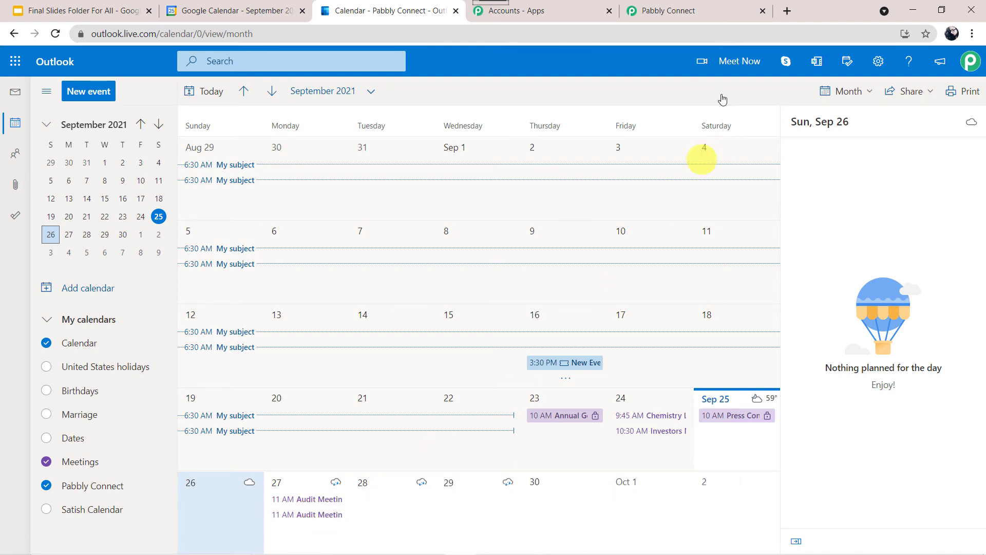
click(693, 10)
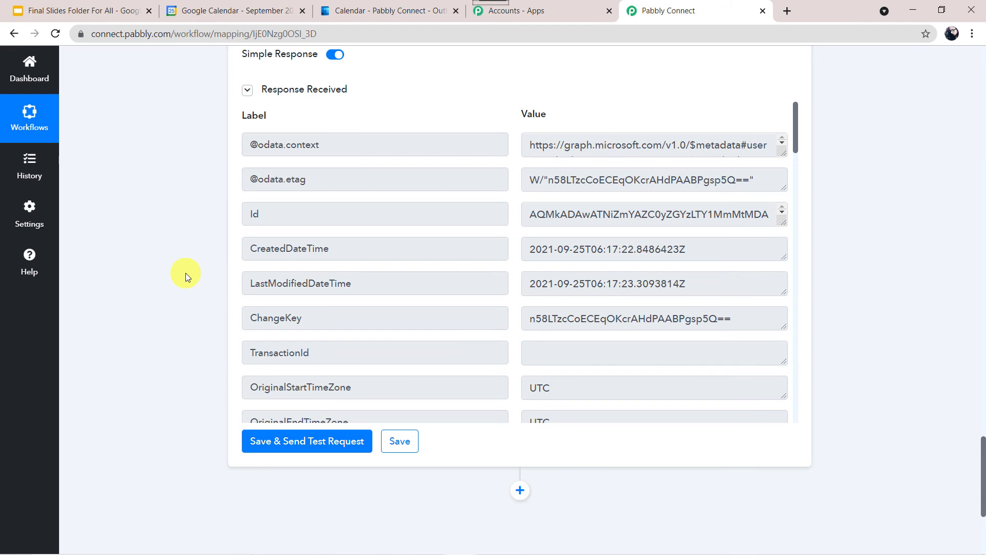
Switch to Google Calendar and start a new September 29 event titled Annual General Meeting
click(235, 12)
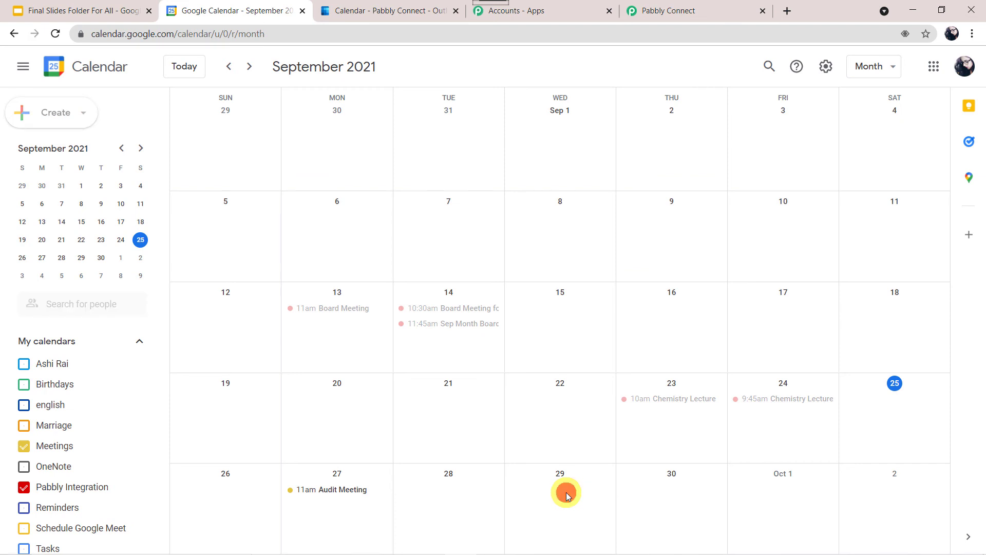
click(567, 492)
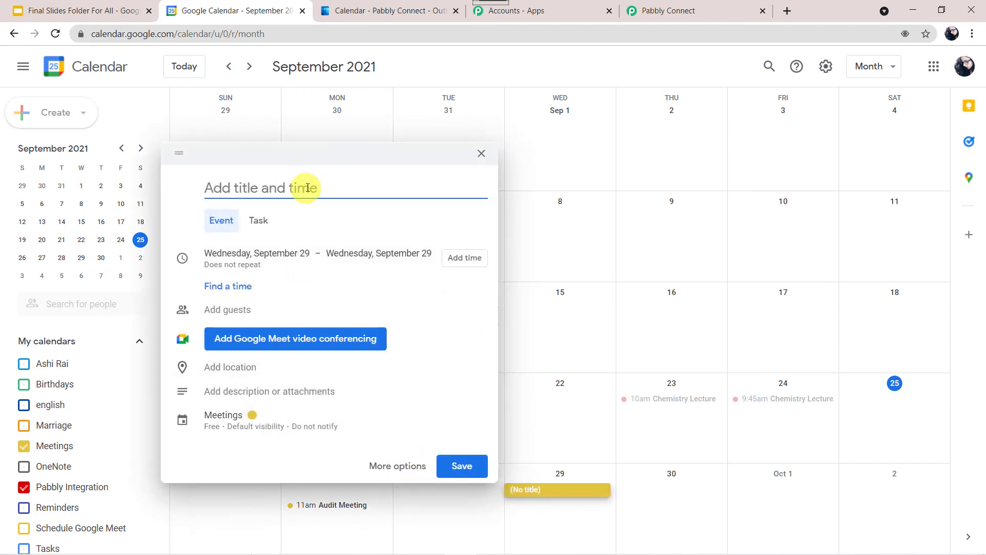
text(Anna)
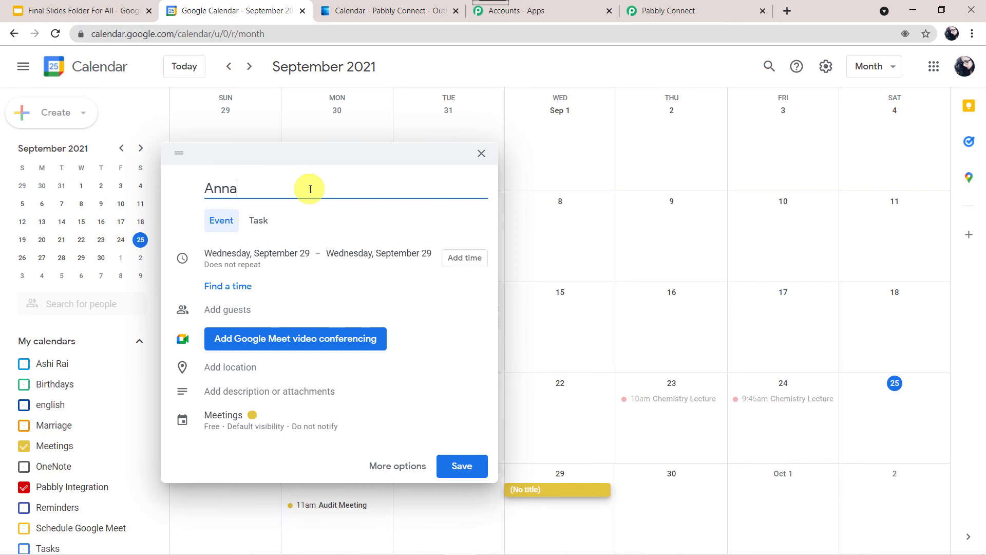
text(ul Gen)
text(eneral Meeting)
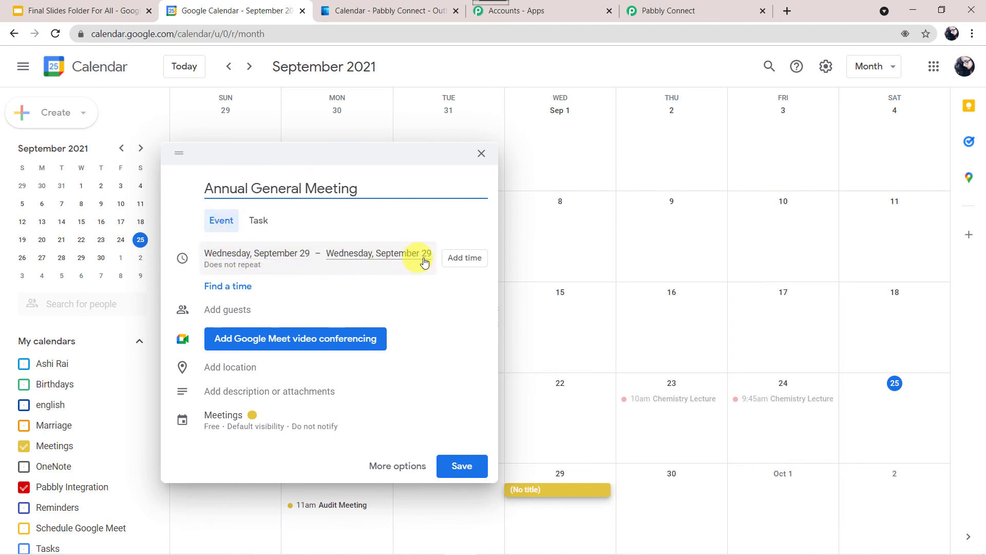
Set the Annual General Meeting's time from 3:00pm to 5:00pm
click(462, 259)
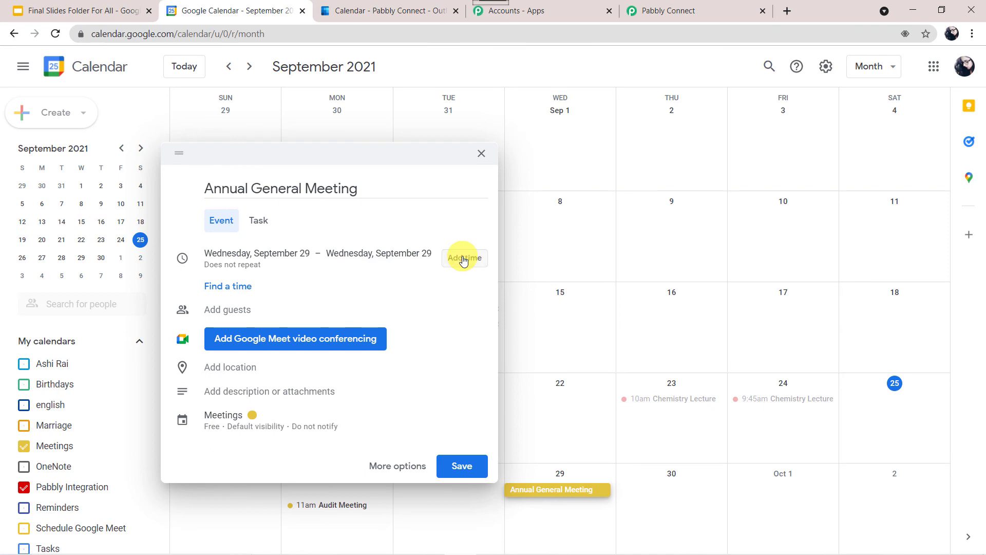
scroll(421, 350, down, 1)
scroll(420, 349, down, 5)
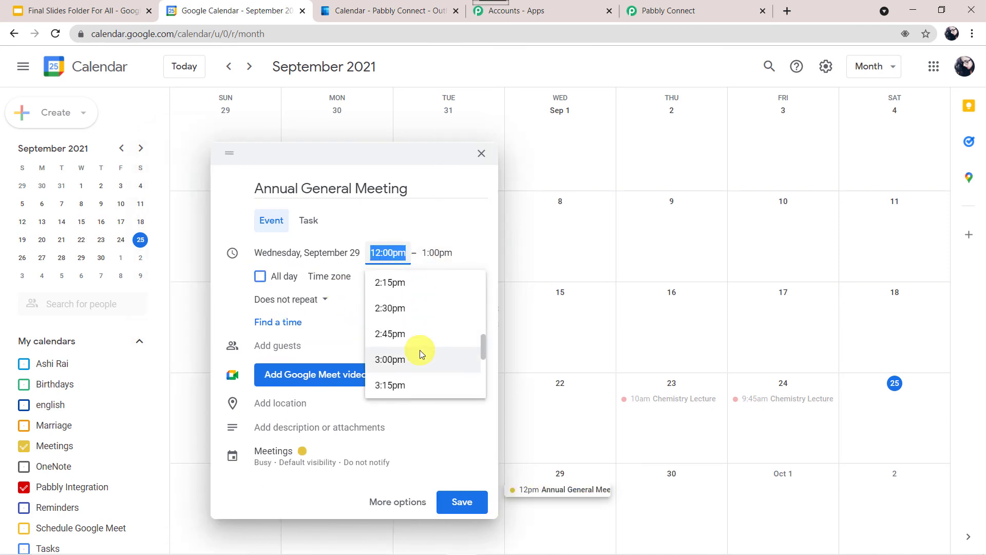
click(403, 349)
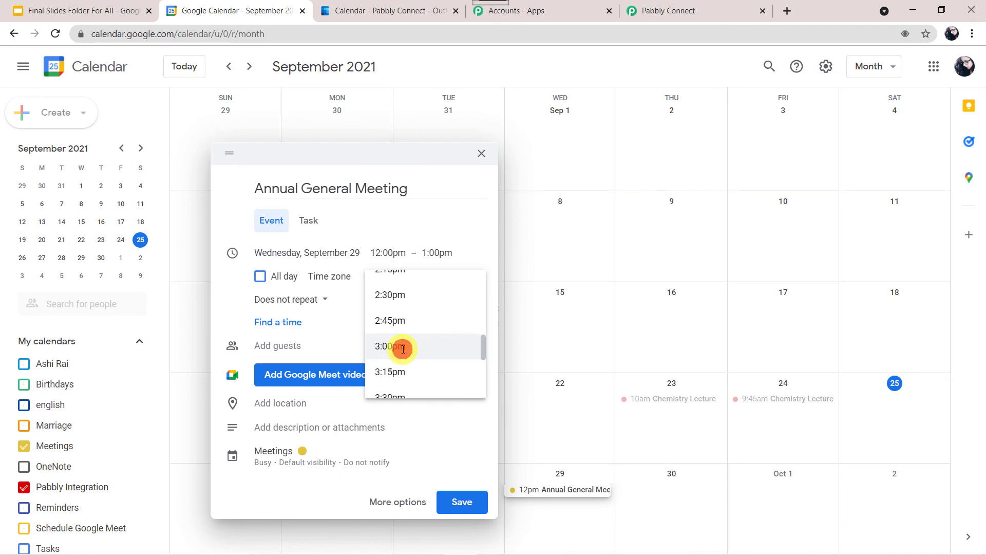
click(441, 254)
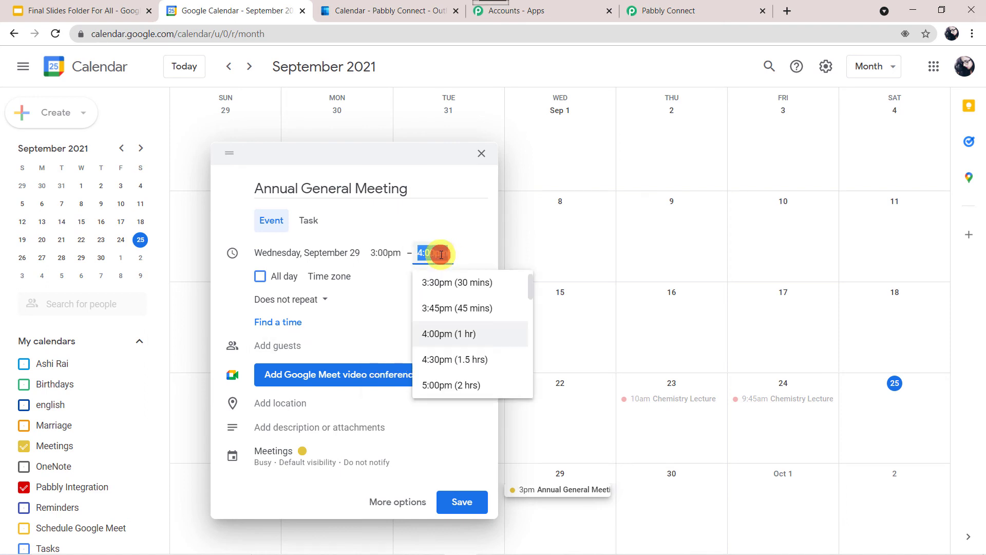
click(452, 385)
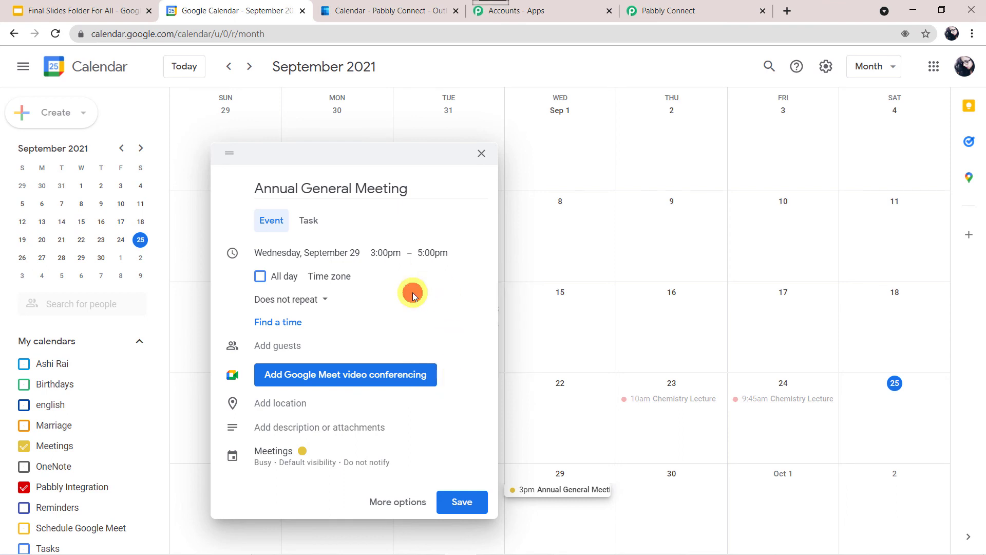
Add two guests to the Annual General Meeting from the suggested contacts
click(294, 347)
text(a)
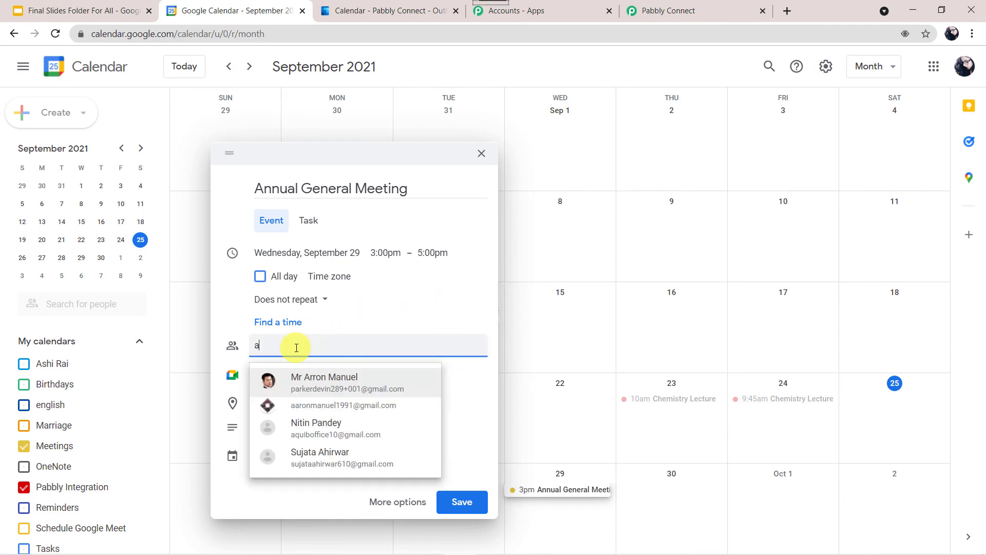
click(310, 382)
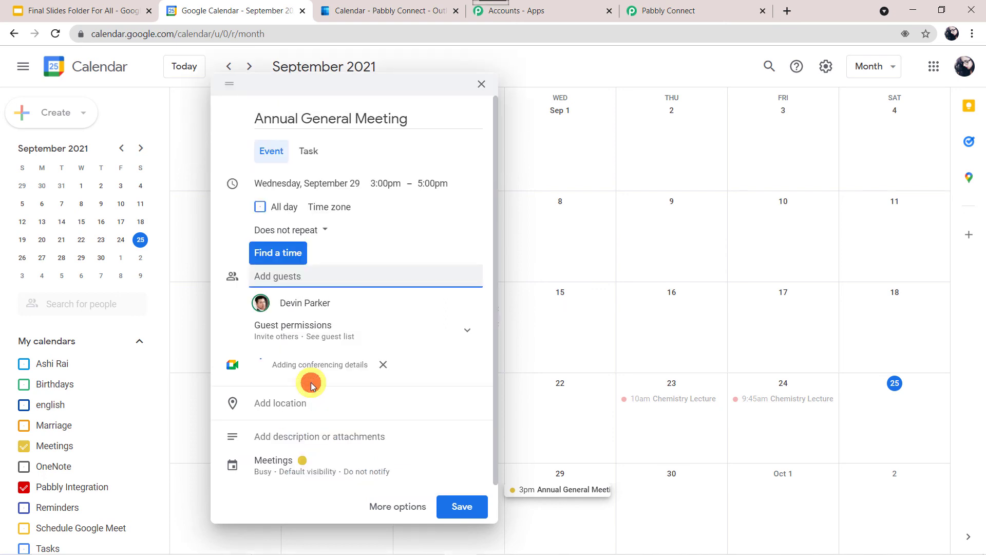
text(n)
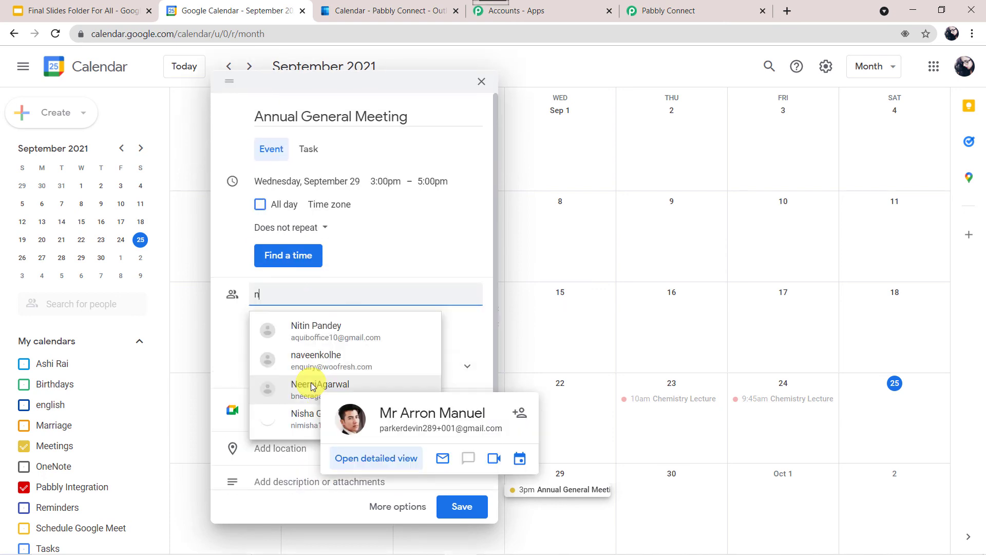
click(342, 328)
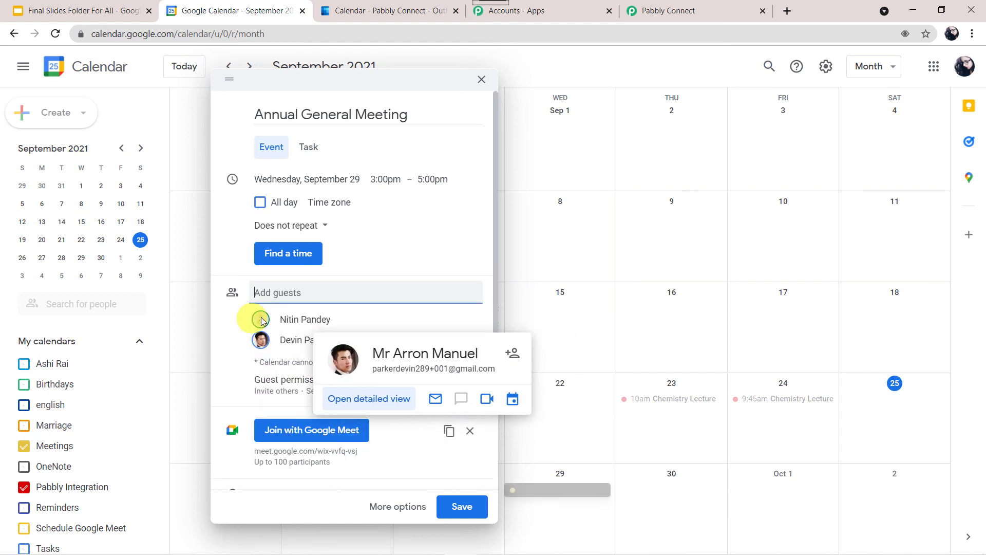
Set the event's location to Treebo Trend Hotel A1
scroll(222, 359, down, 1)
scroll(222, 358, down, 1)
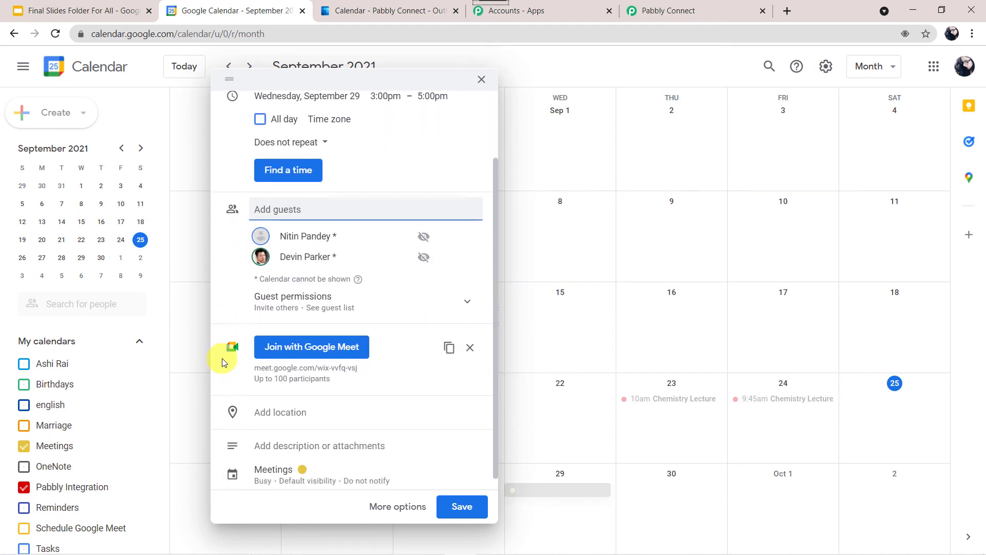
click(283, 413)
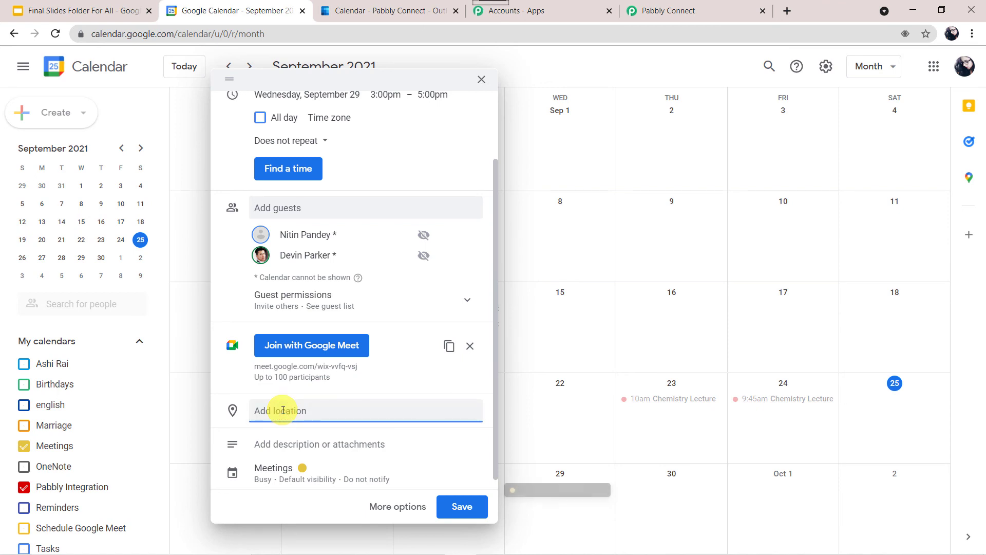
text(hotel tr)
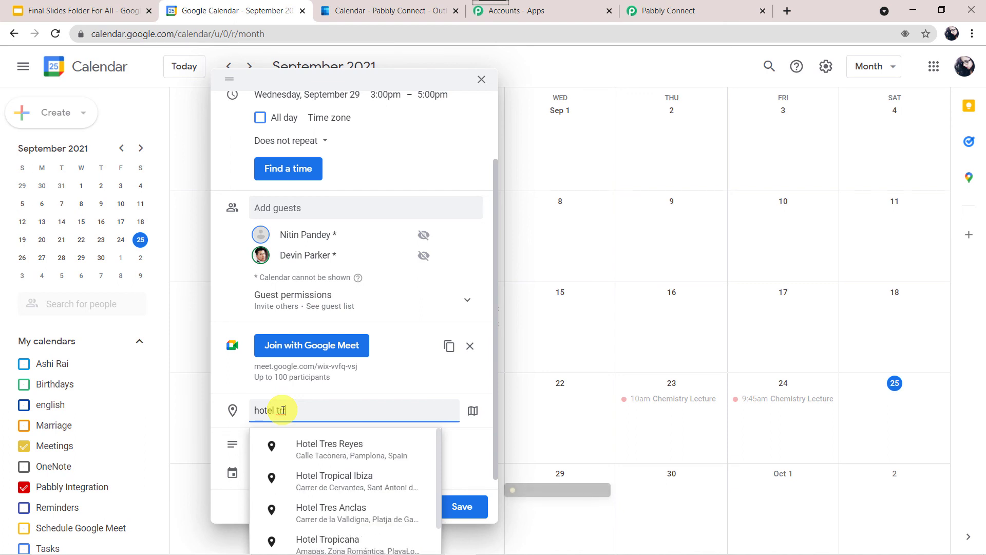
click(278, 447)
Enter the event description "All teams please make your presence compulsory"
click(278, 447)
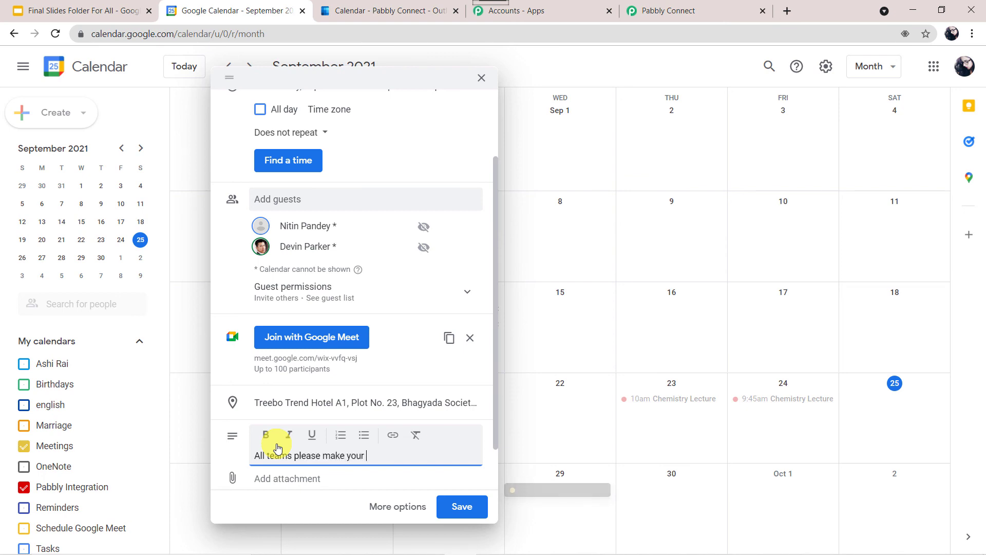
text(esence compulsory)
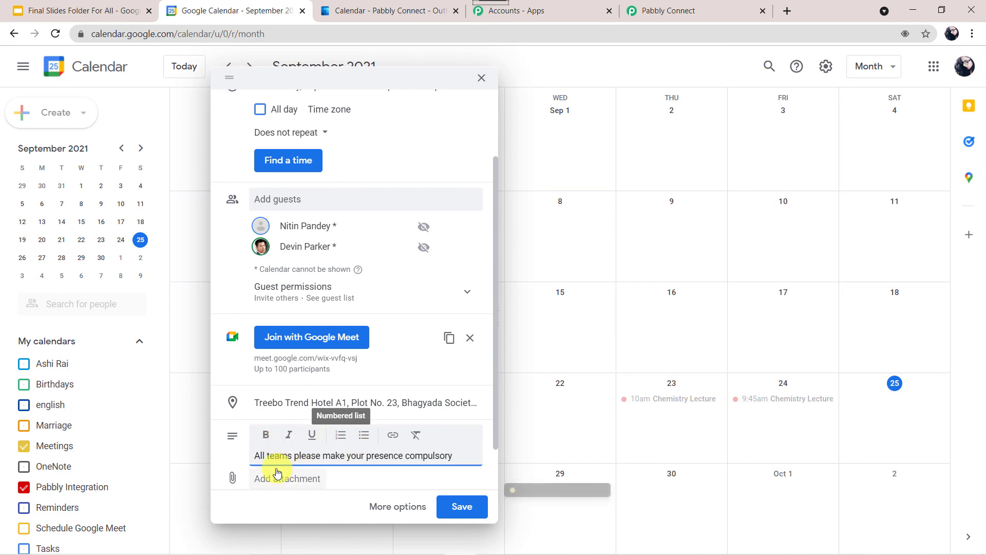
scroll(341, 416, down, 1)
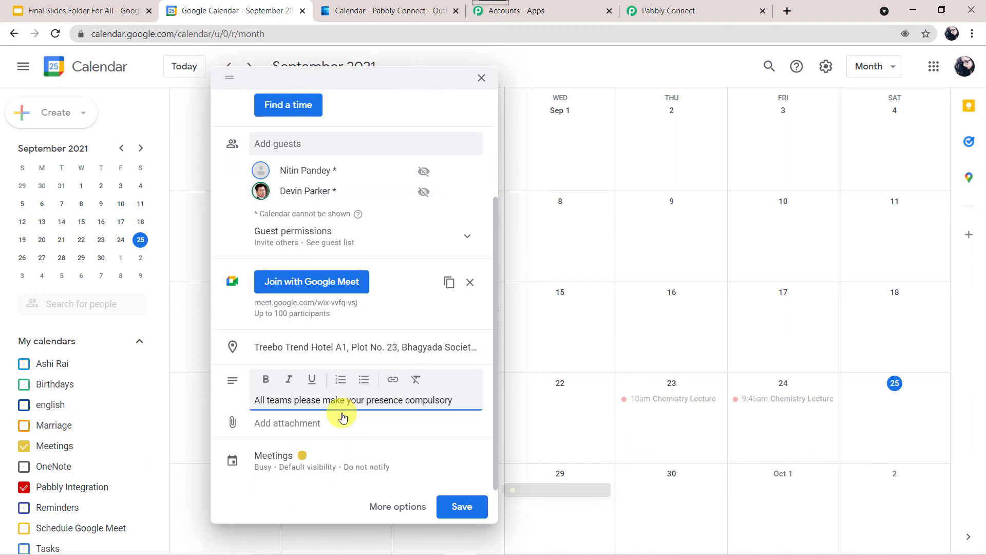
Save the Annual General Meeting event and send invitation emails to its guests
click(462, 508)
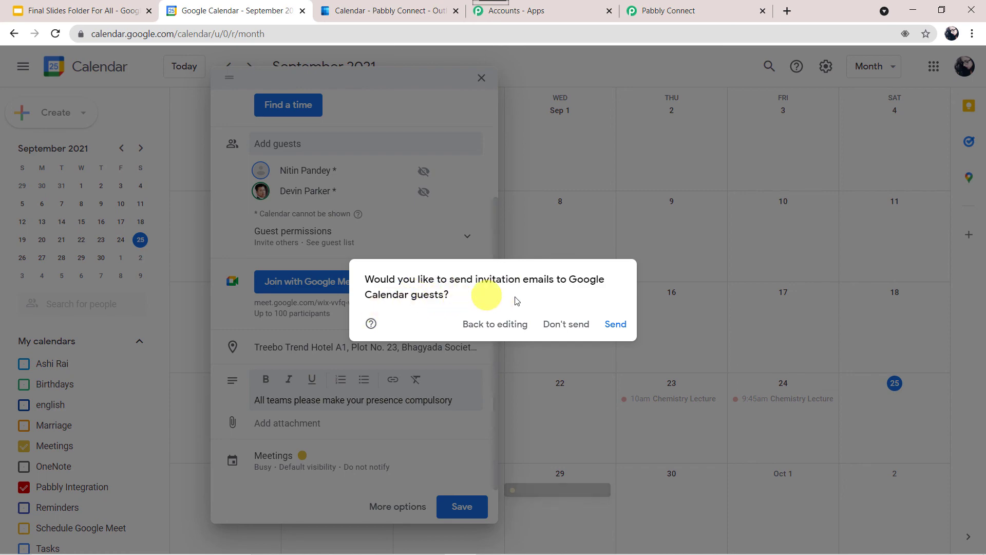
click(614, 325)
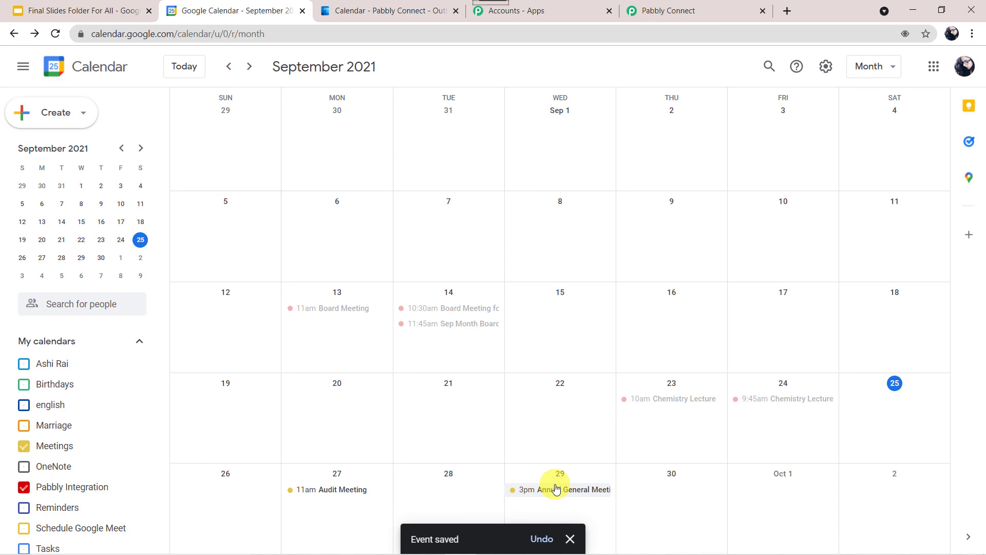
Switch to Outlook, reload the calendar, and compare the September 29 Annual General Meeting's details with Google Calendar
click(400, 14)
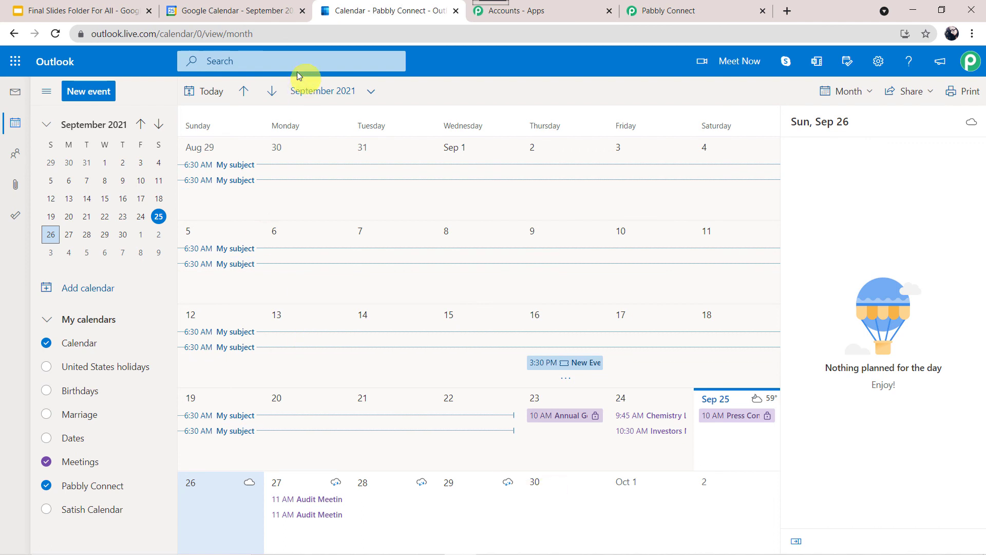
click(260, 11)
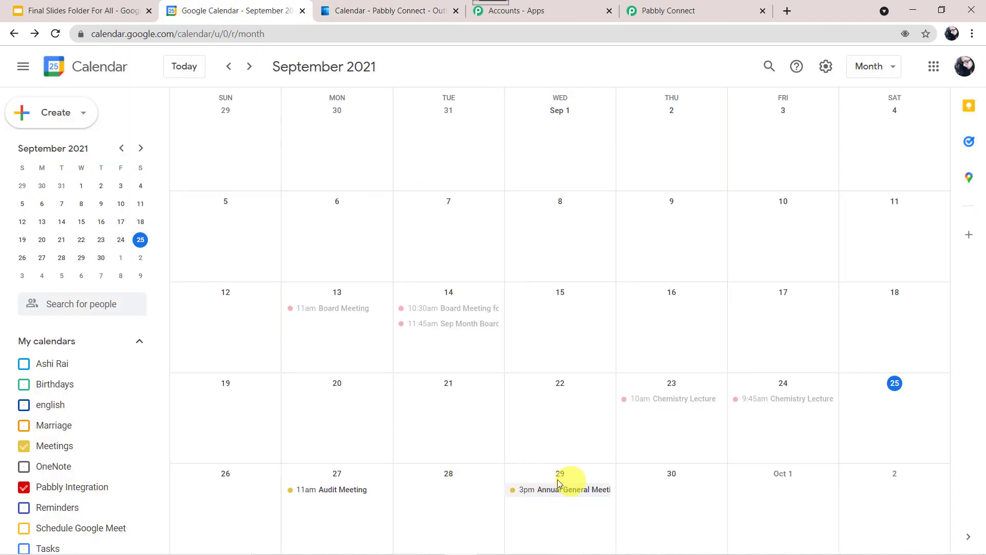
click(411, 22)
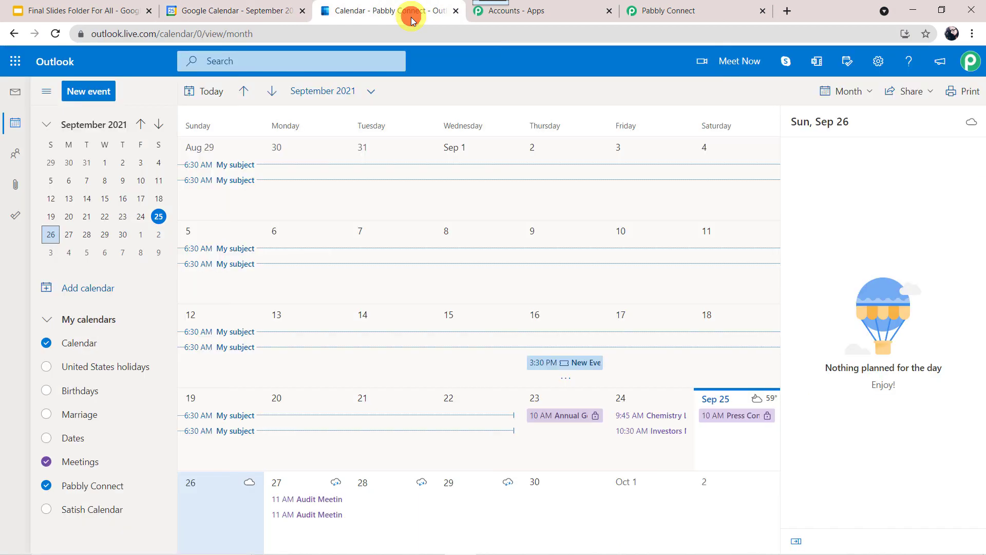
click(56, 33)
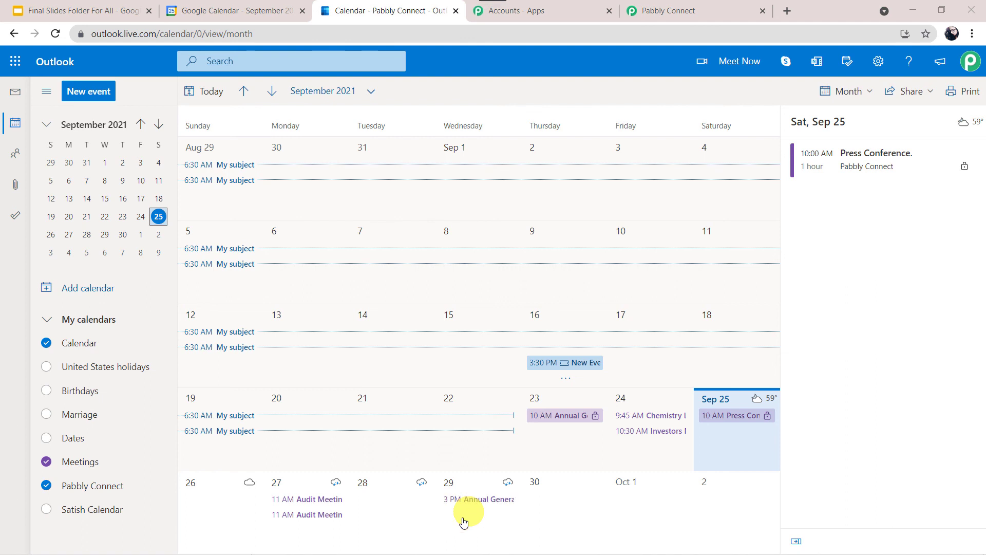
click(484, 501)
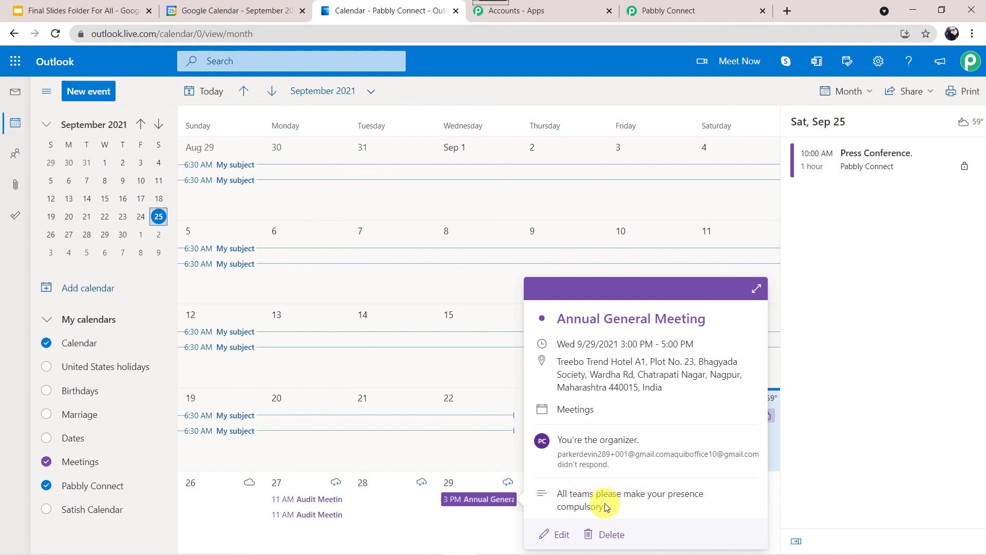
click(835, 439)
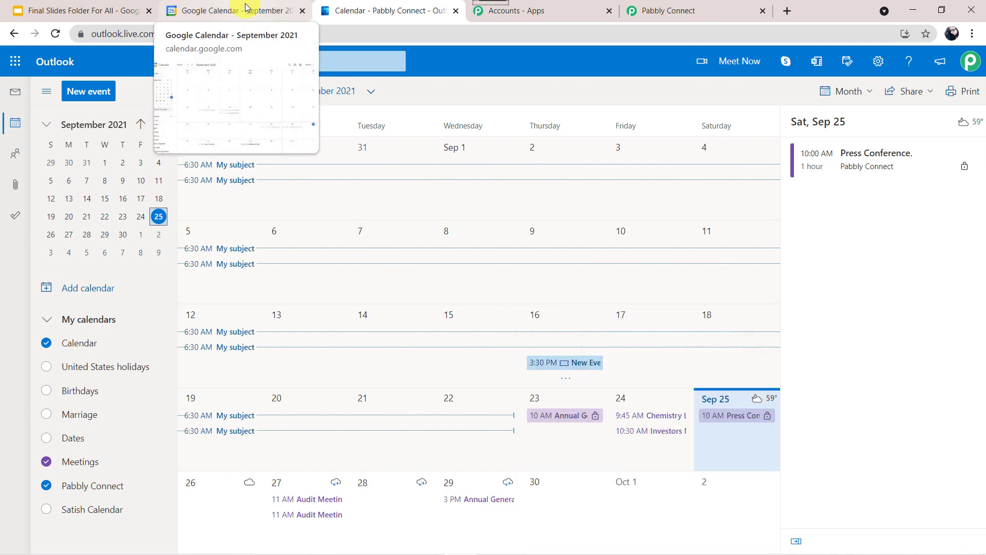
click(244, 12)
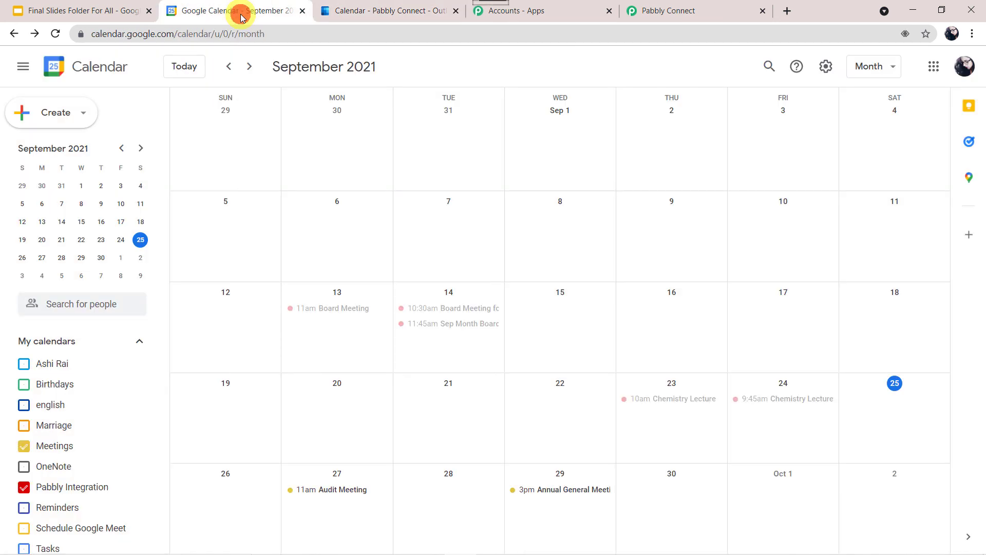
click(381, 10)
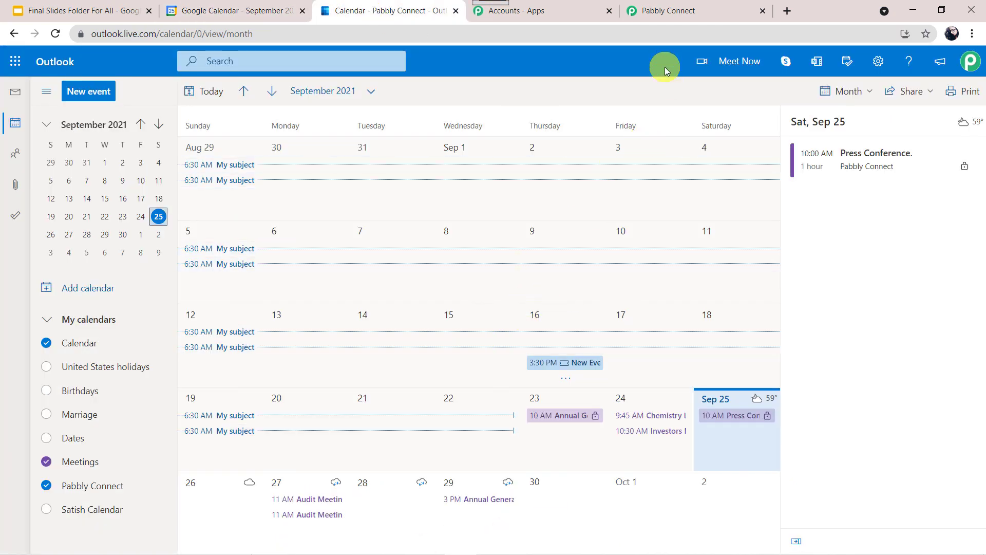
Switch to Pabbly Connect, save the Microsoft Exchange Create Event action, and collapse both the action and the Google Calendar trigger
click(697, 7)
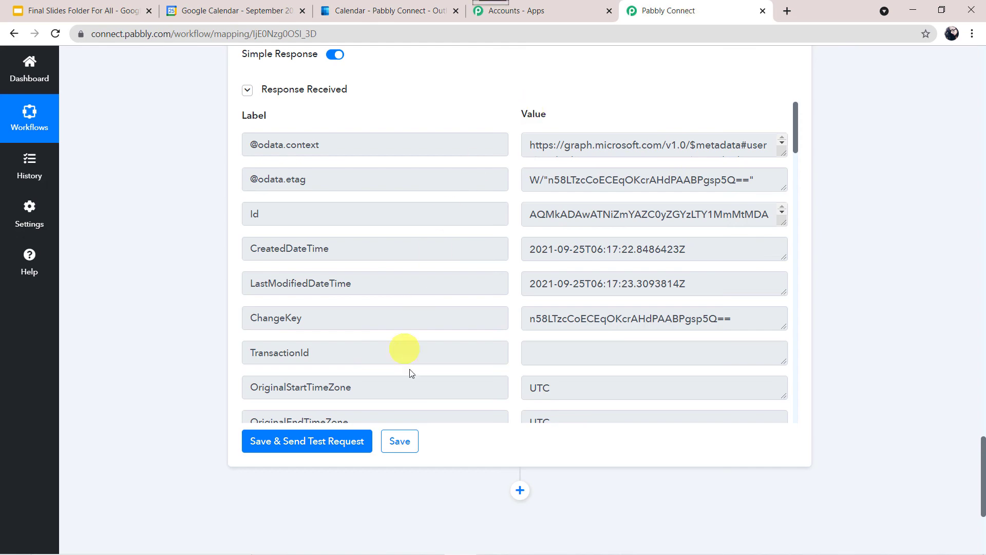
click(405, 442)
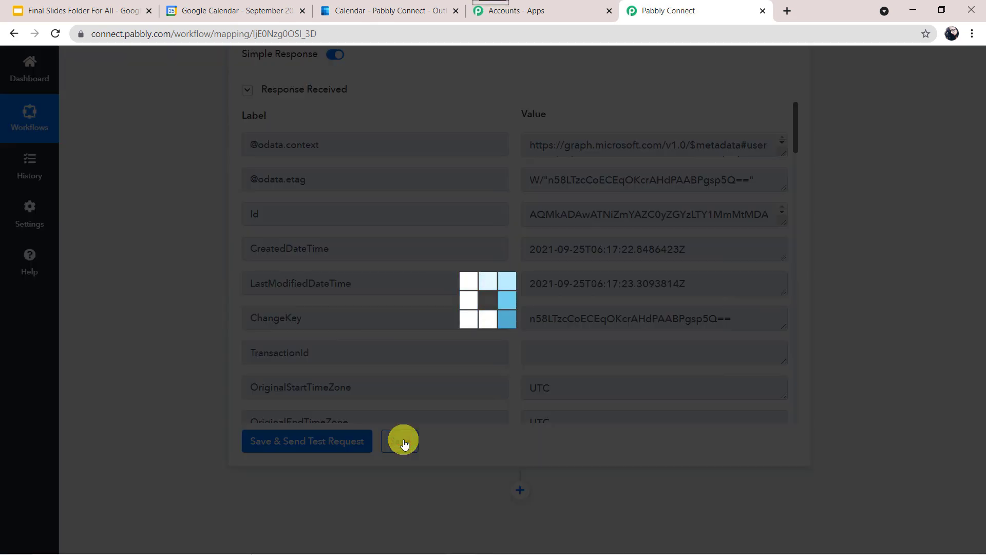
scroll(146, 164, up, 8)
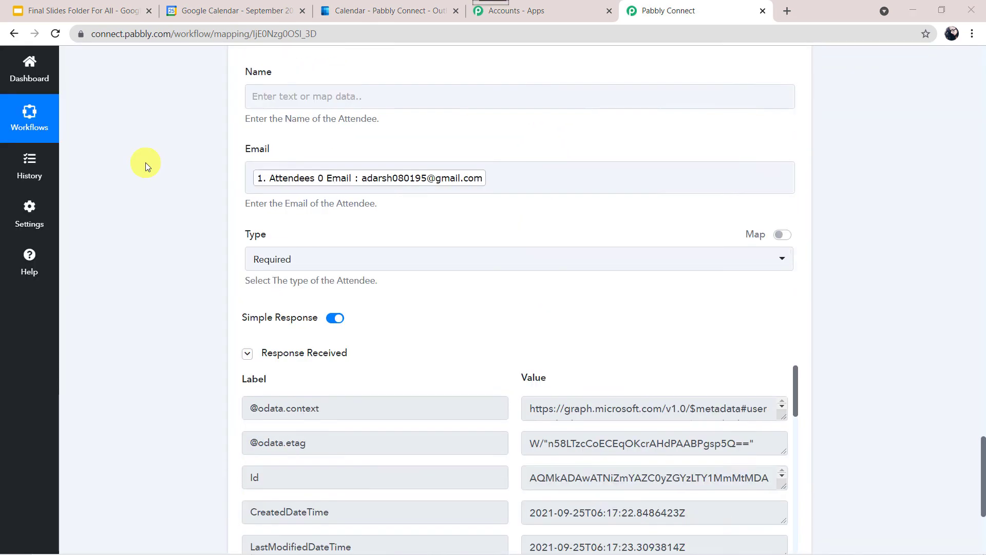
scroll(146, 162, up, 20)
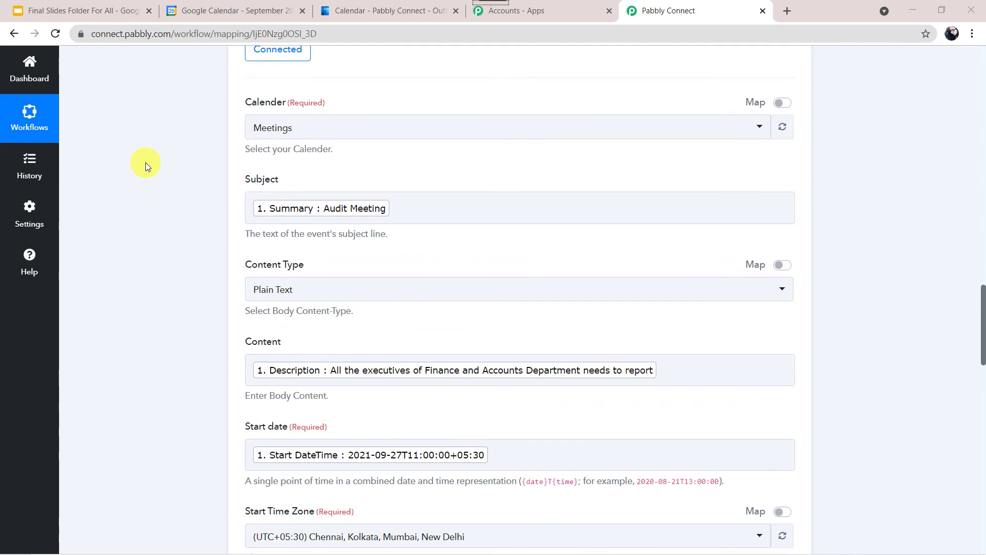
scroll(146, 163, up, 1)
click(470, 211)
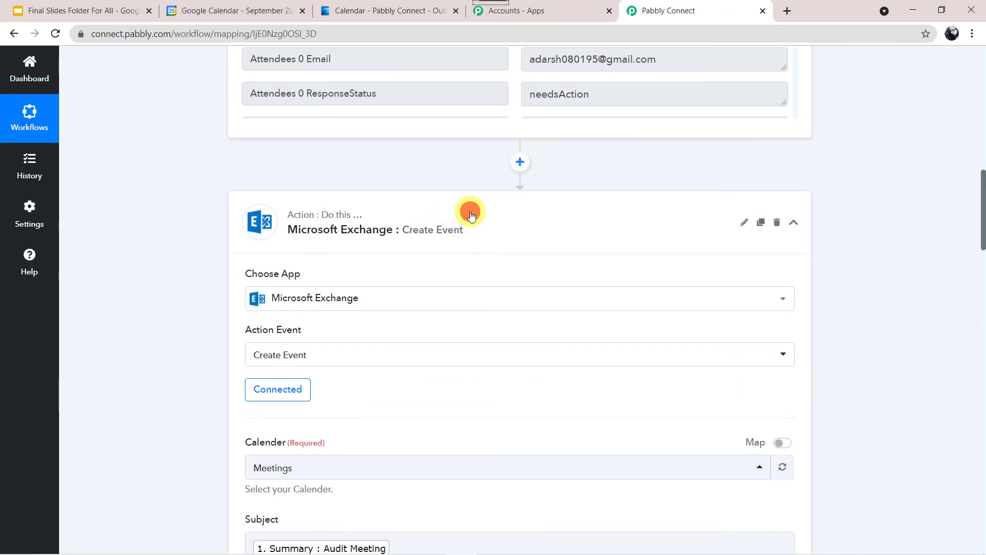
scroll(206, 182, up, 15)
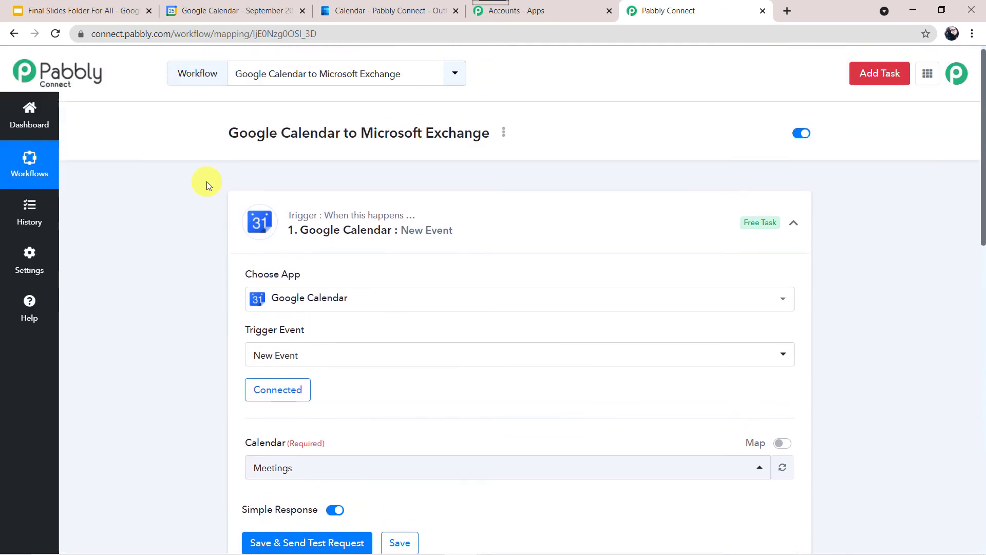
click(502, 214)
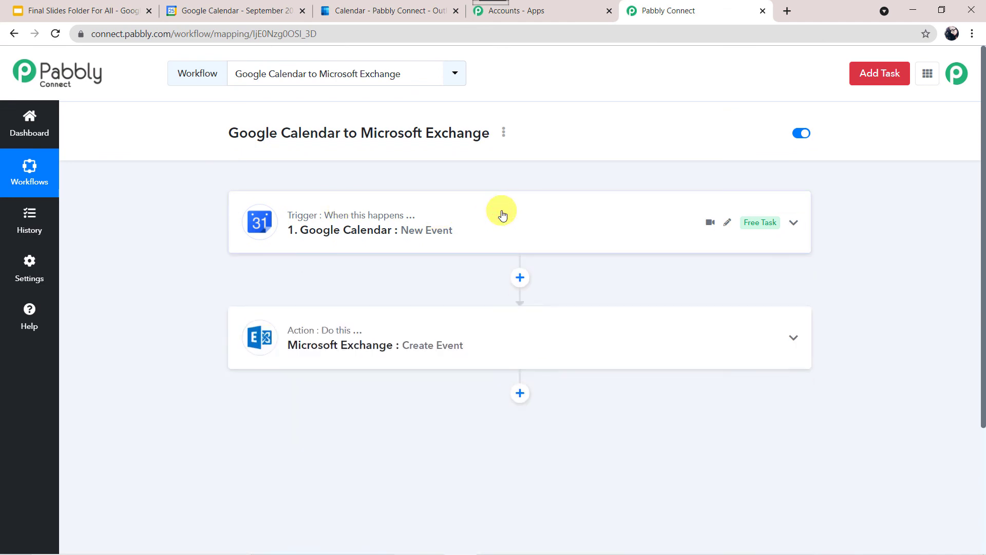